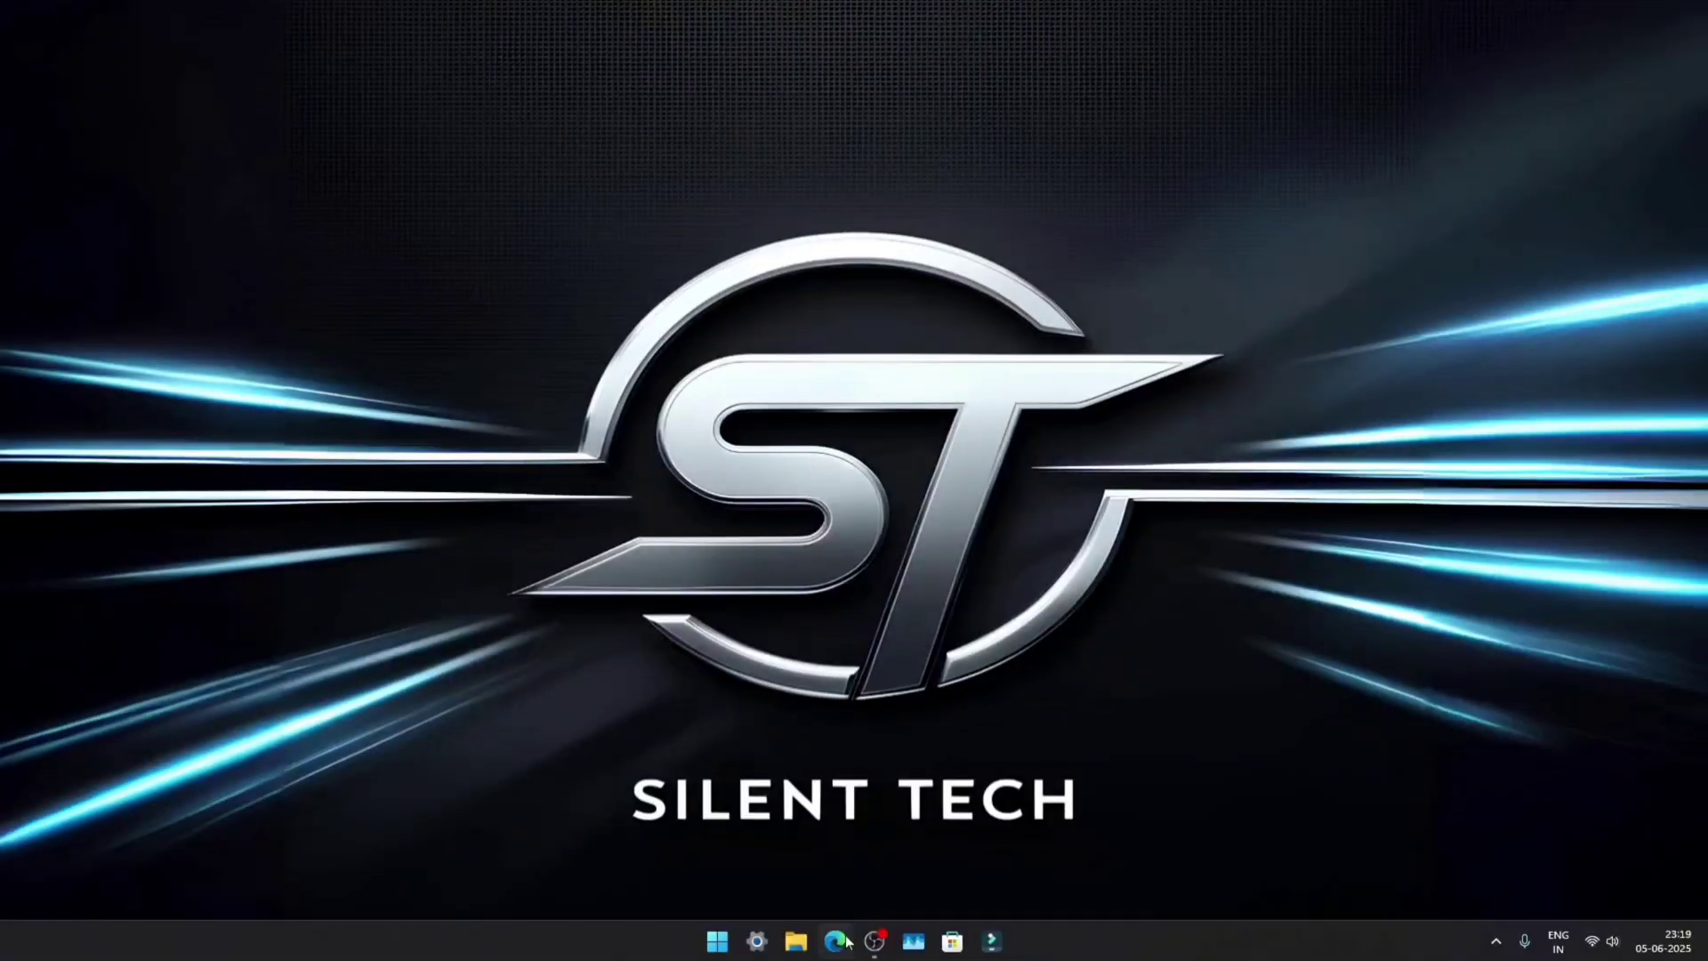
- Search Bing for 'microsoft software' and open the Microsoft Software Download result
left_click(836, 940)
type("microsoft")
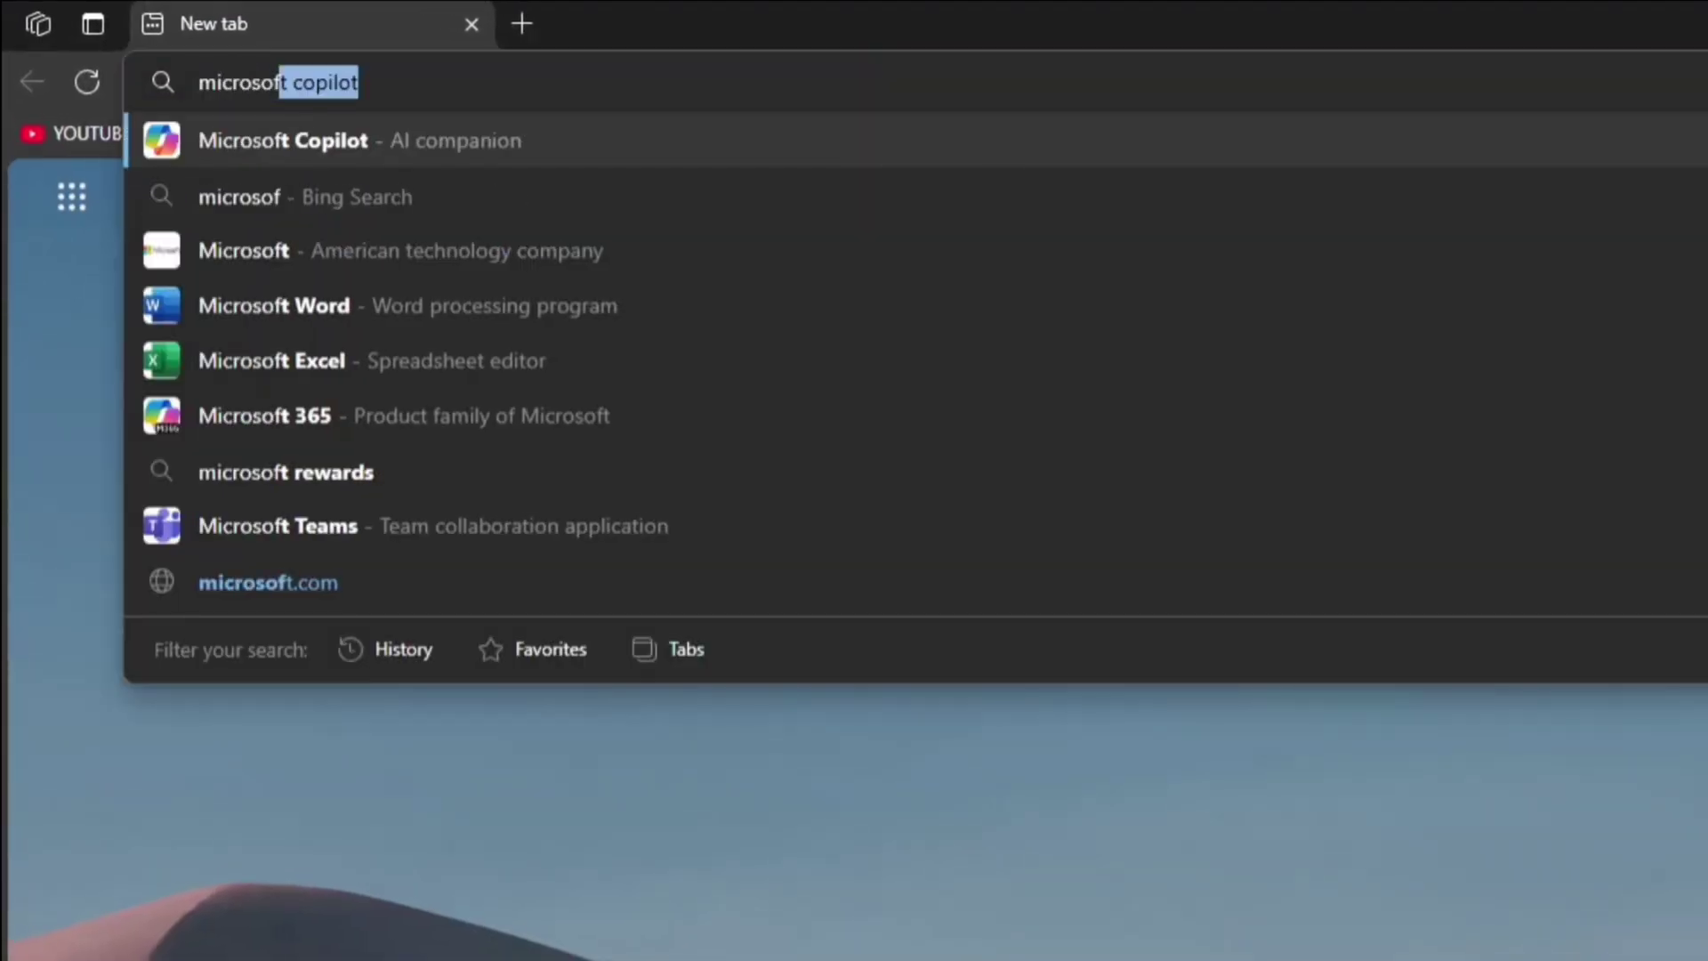
type(" software")
key("Return")
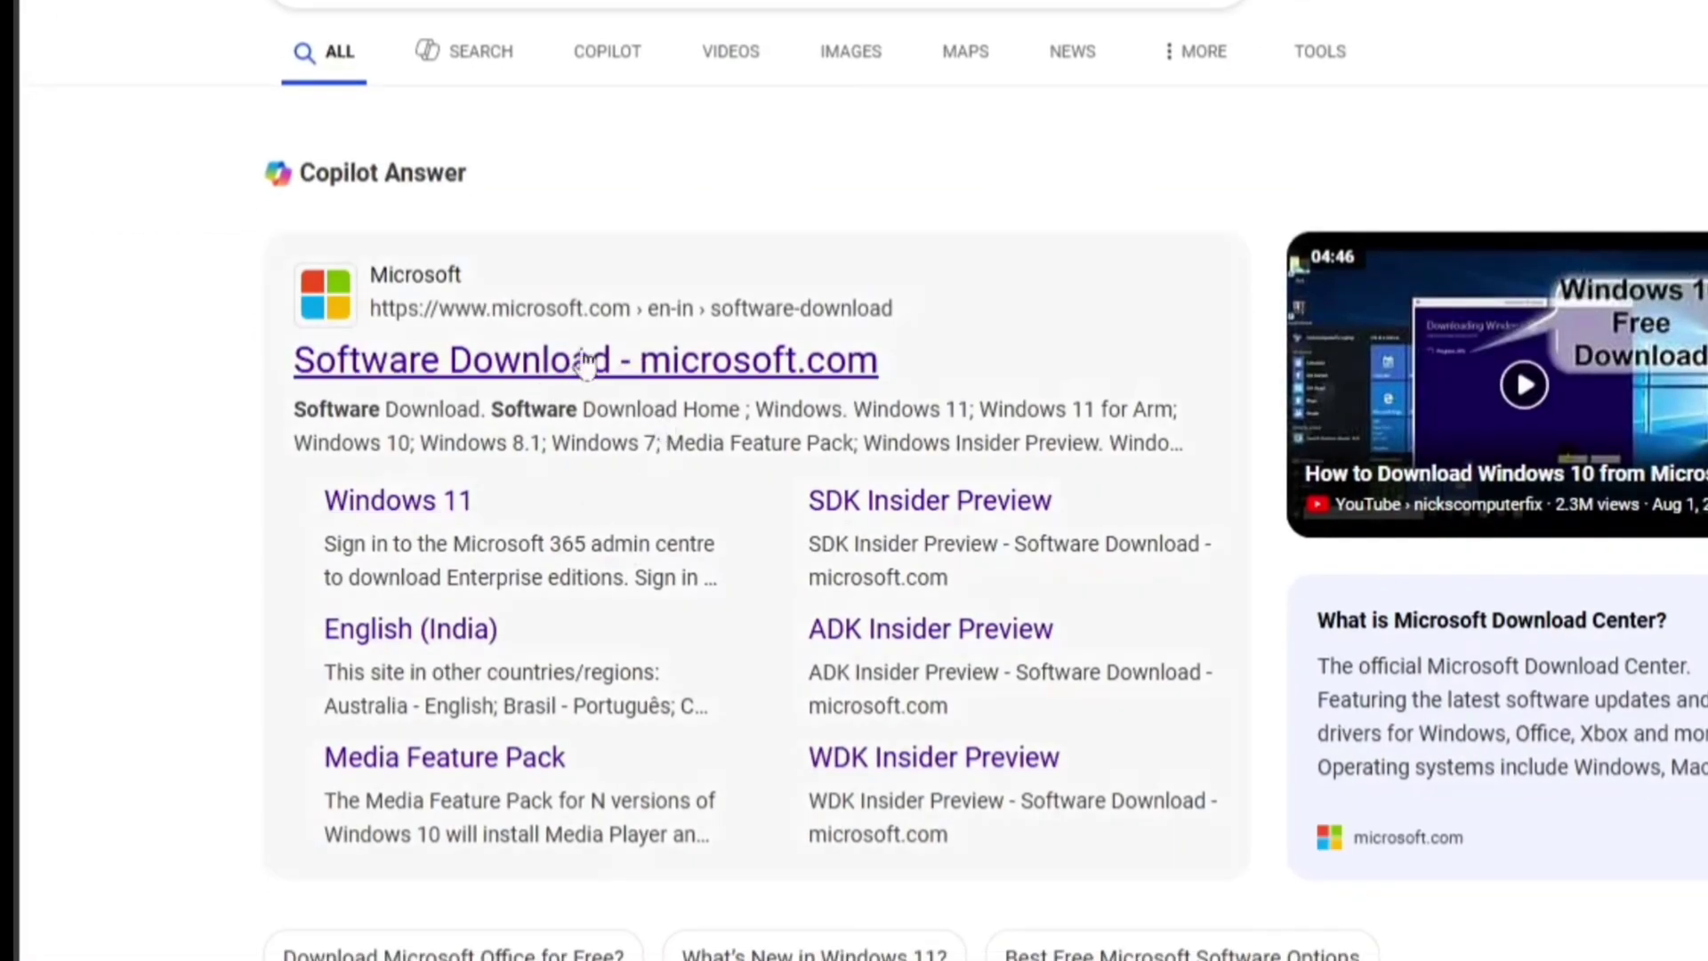
left_click(484, 360)
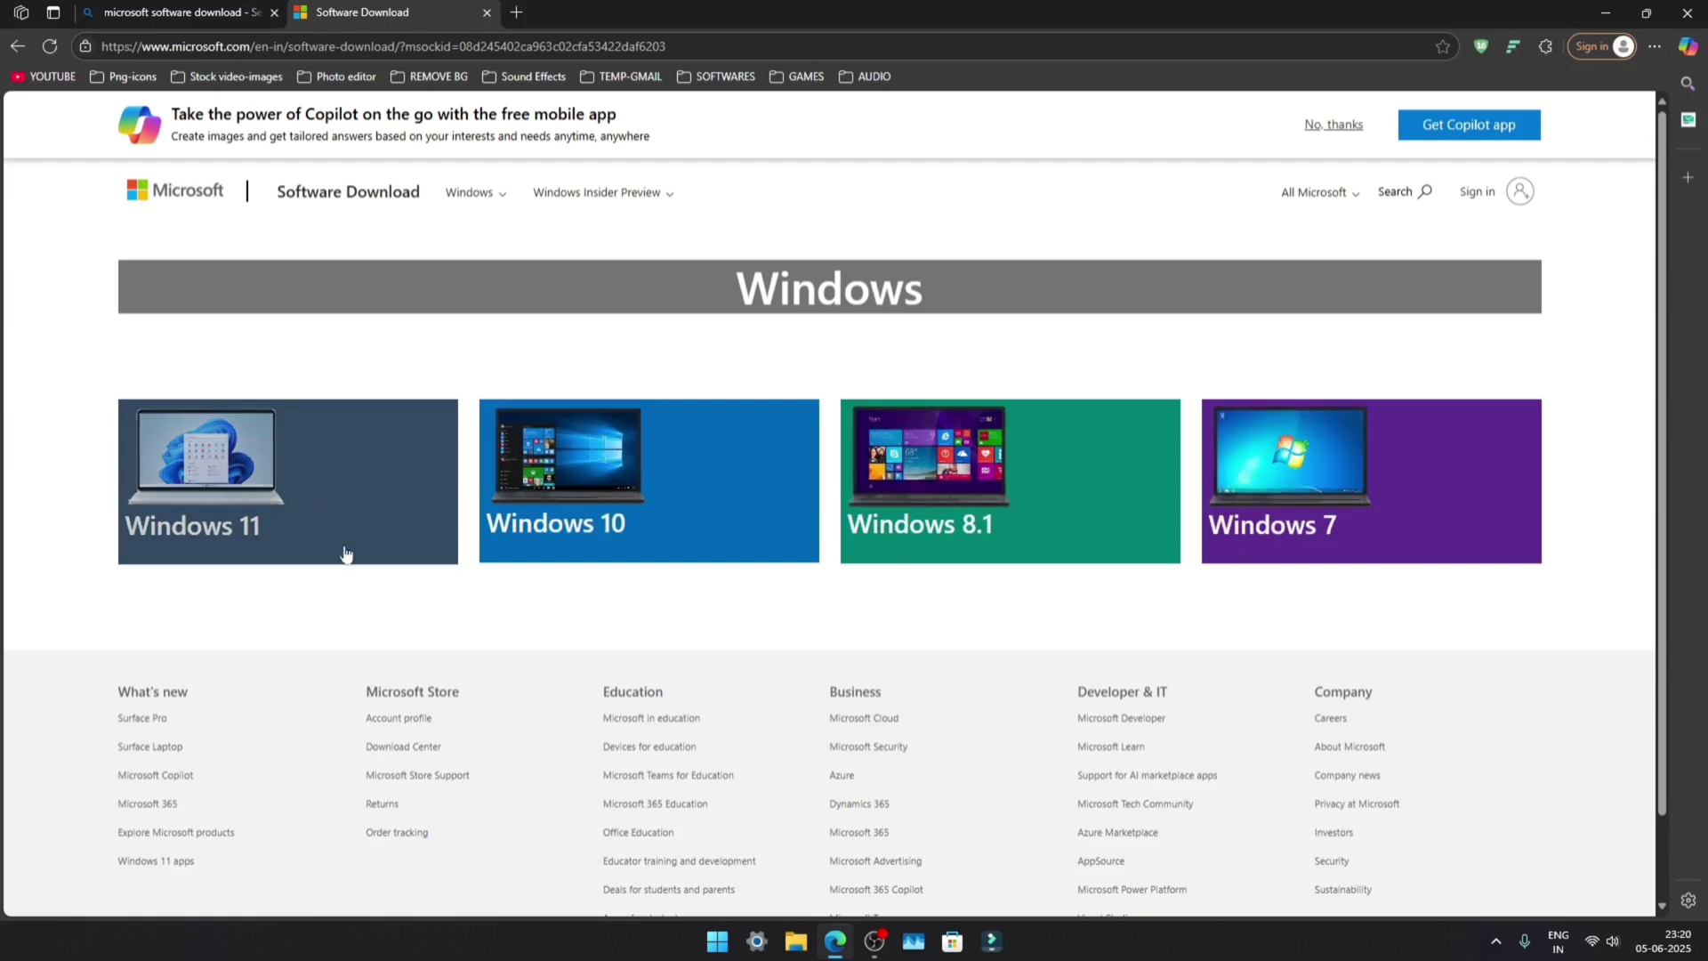
- Glance at the Windows 7 and Windows 8.1 support lifecycle pages, then close both tabs
left_click(1347, 468)
key("ctrl+w")
left_click(974, 547)
scroll(1140, 636, "down", 4)
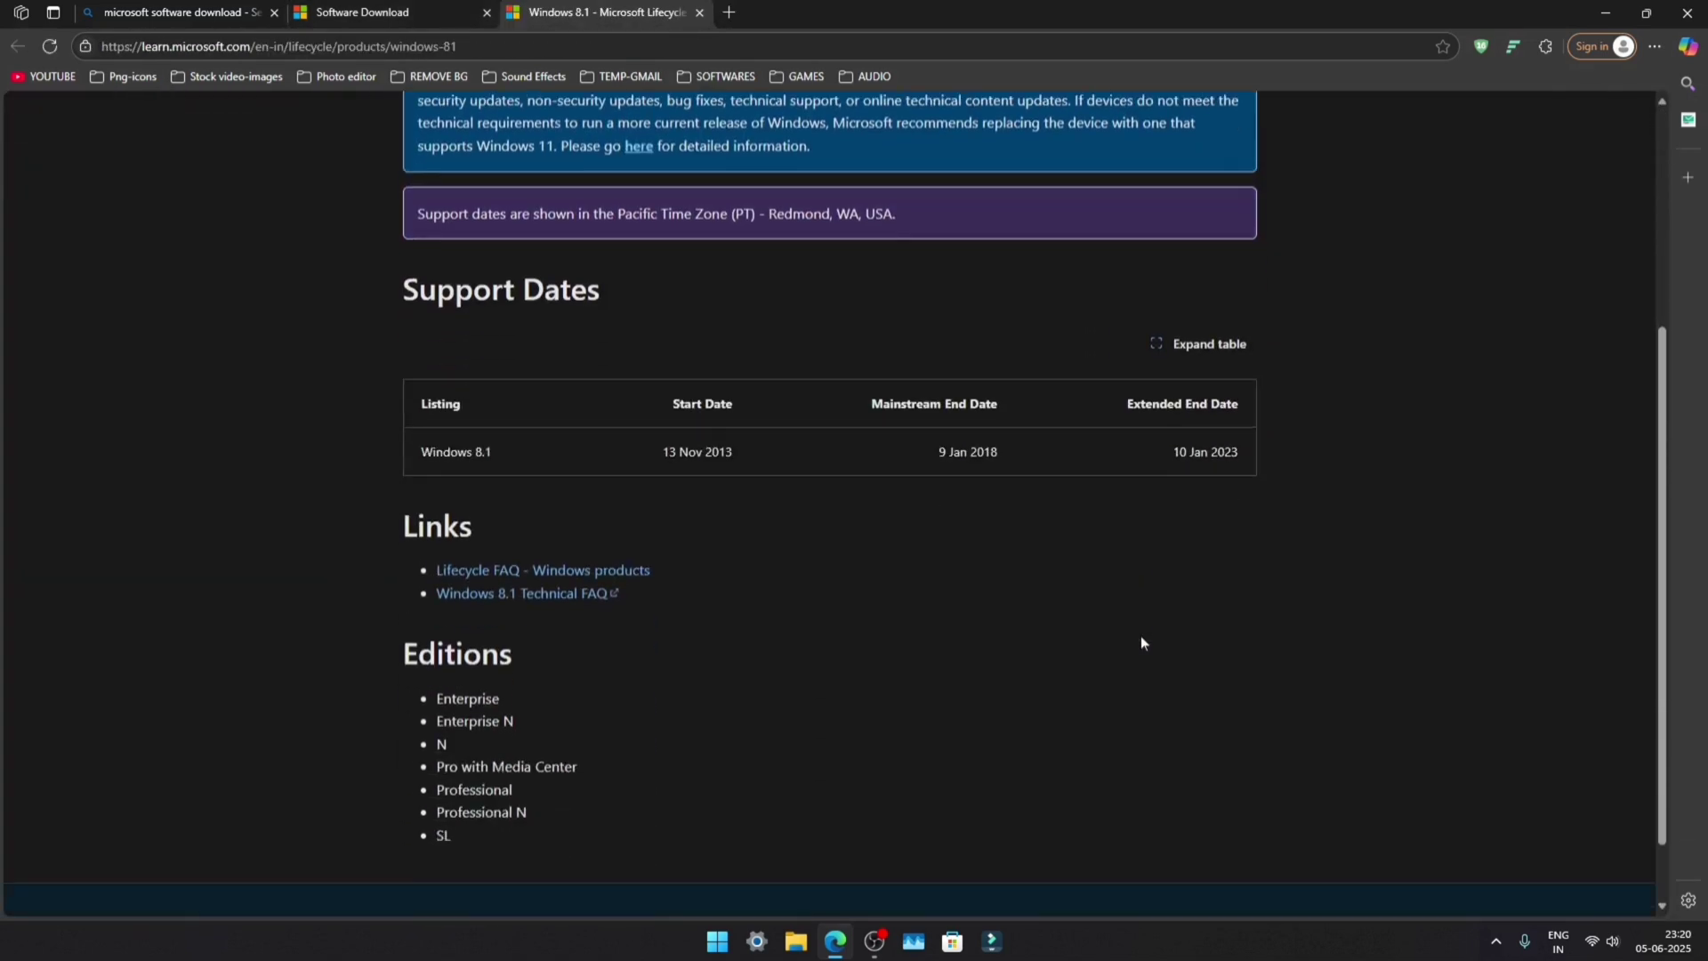
scroll(1140, 636, "up", 2)
left_click_drag(410, 615, 1277, 648)
left_click(1096, 712)
key("ctrl+w")
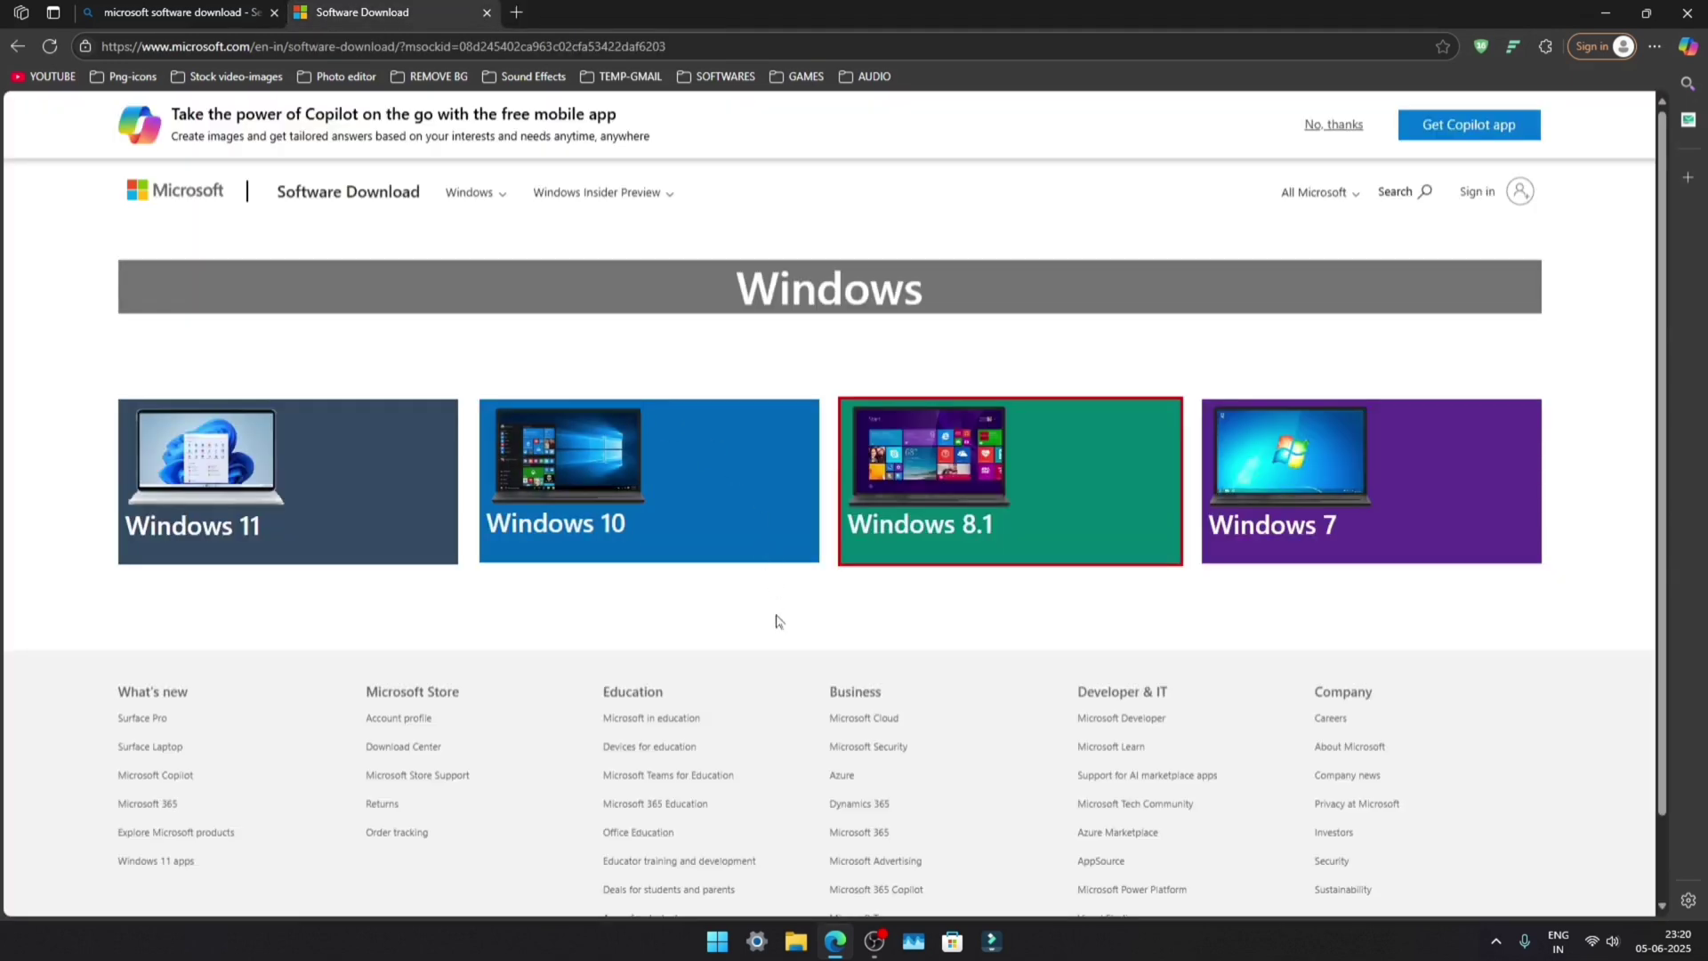
left_click(198, 496)
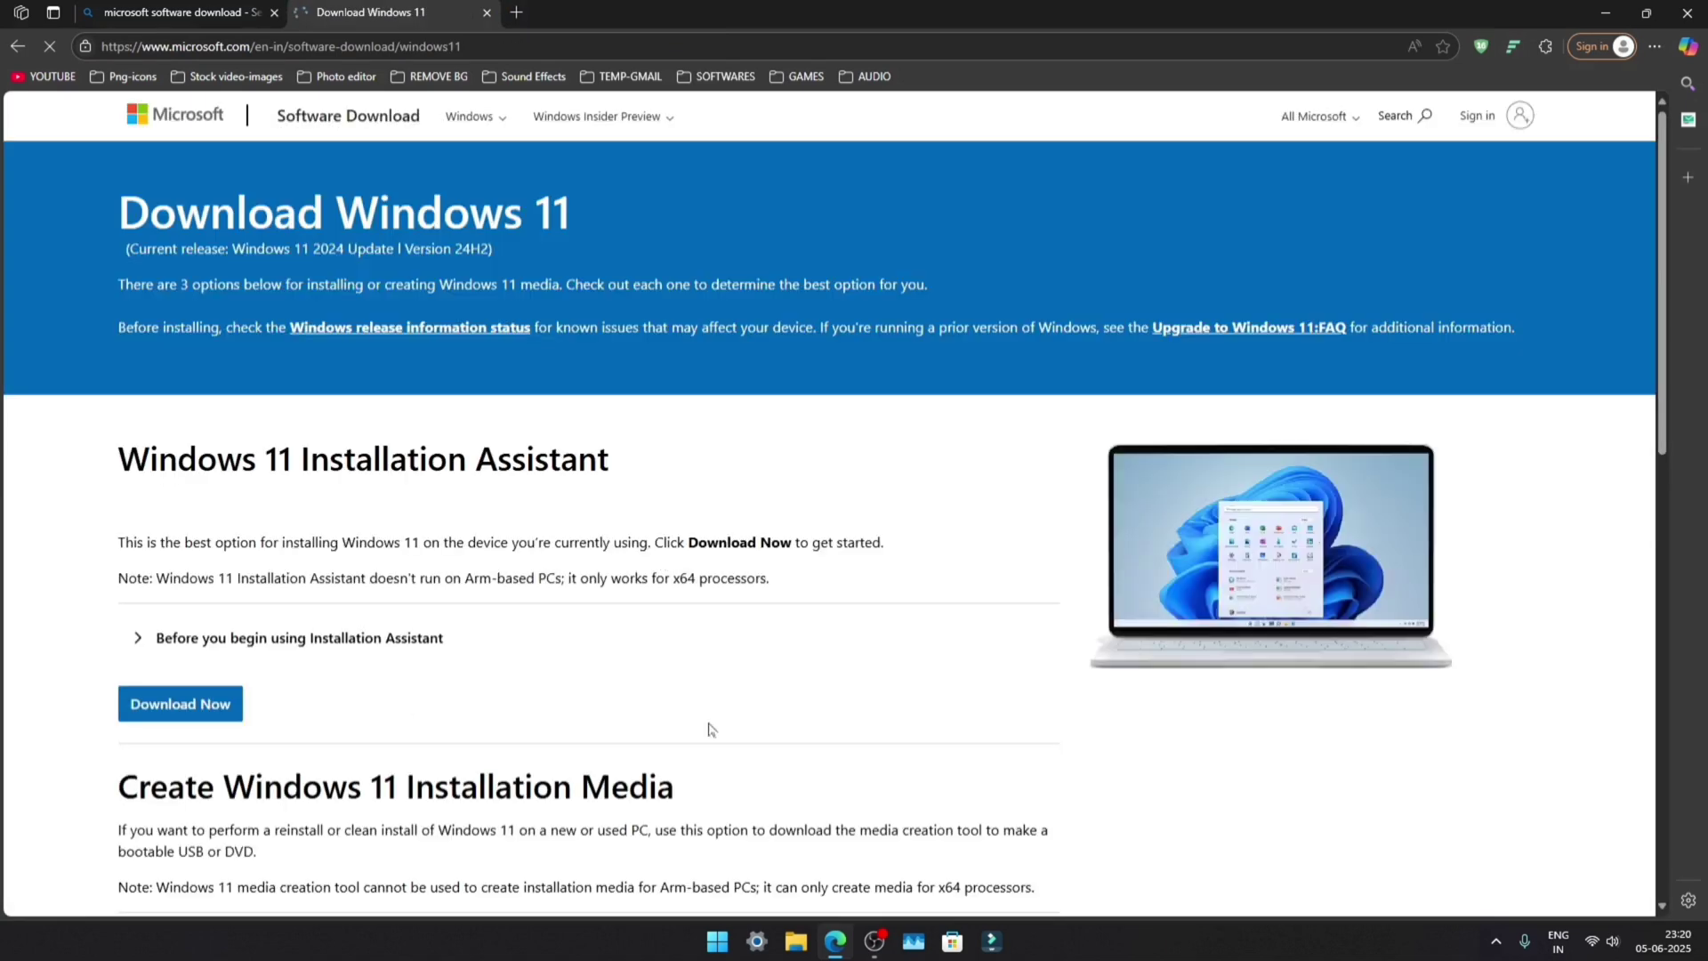
key("alt+Left")
left_click(602, 454)
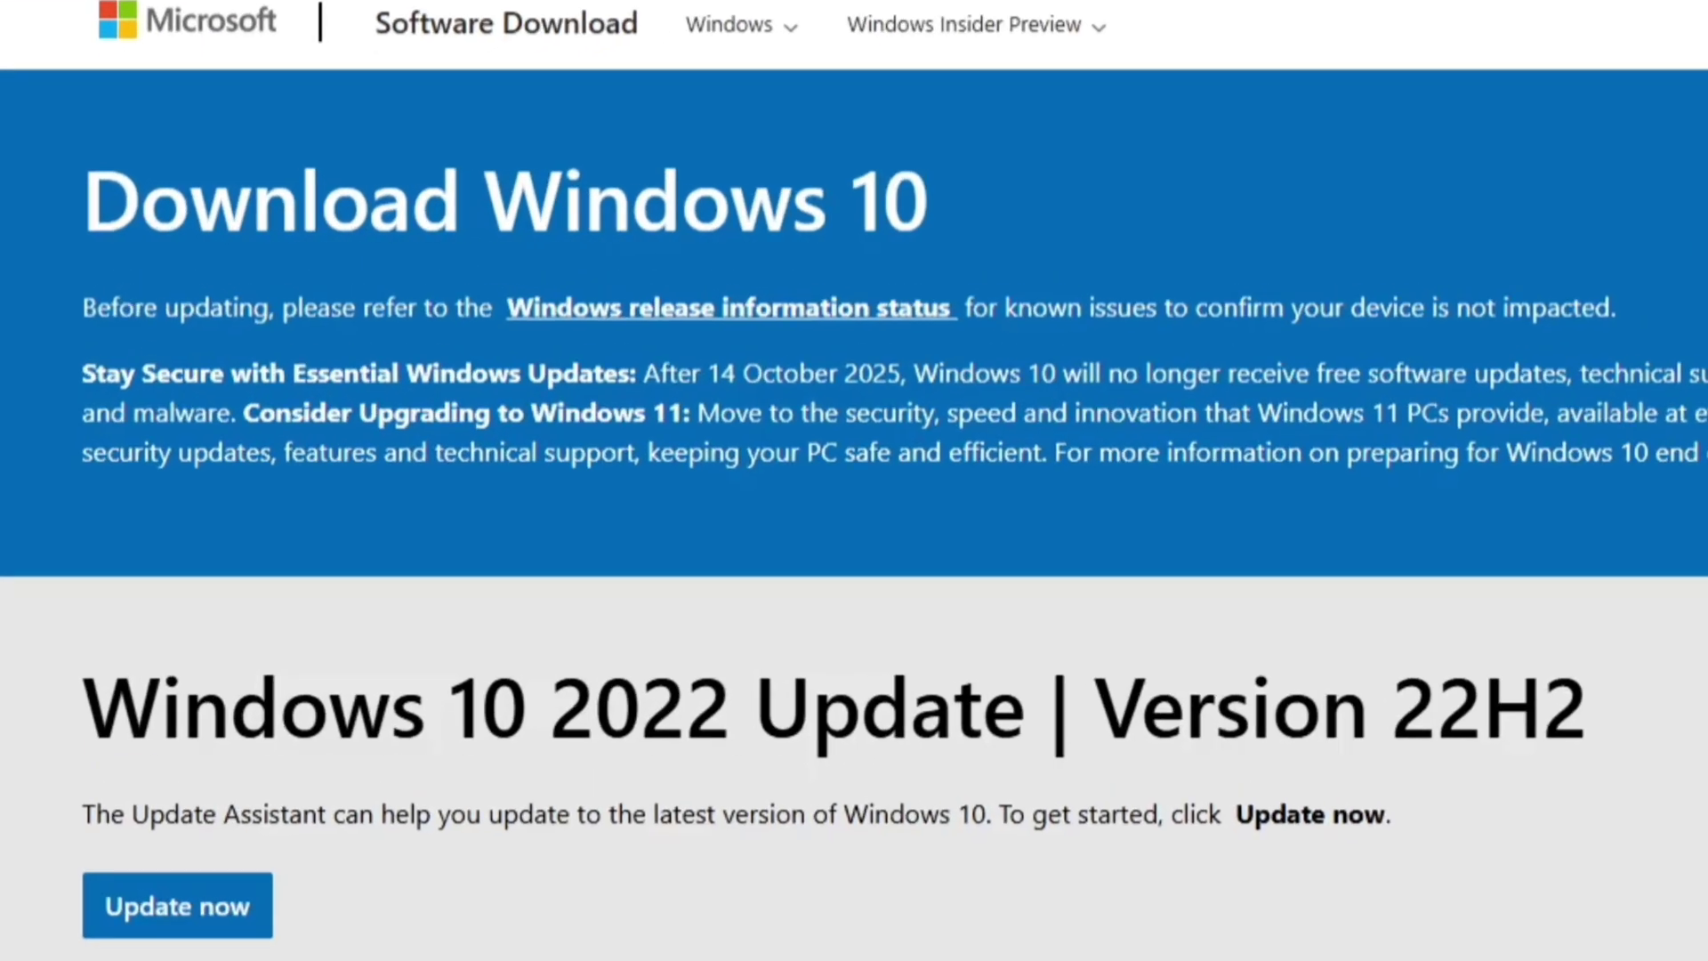
left_click_drag(459, 305, 596, 305)
left_click_drag(968, 374, 1579, 374)
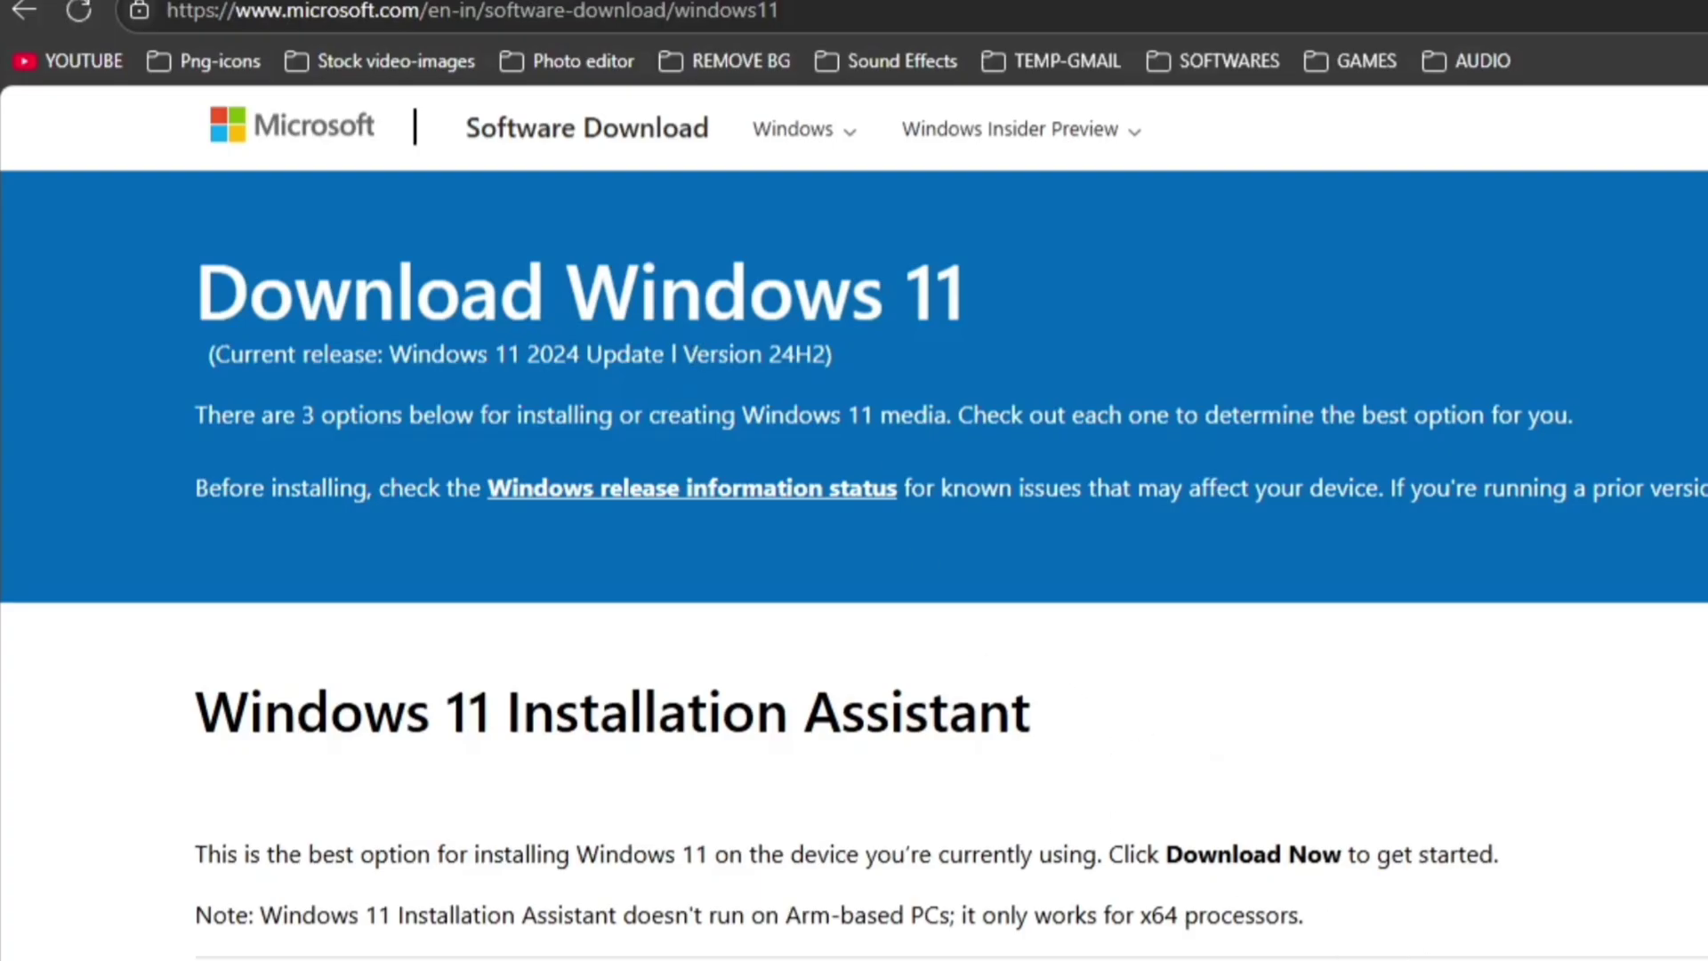
left_click_drag(680, 354, 872, 387)
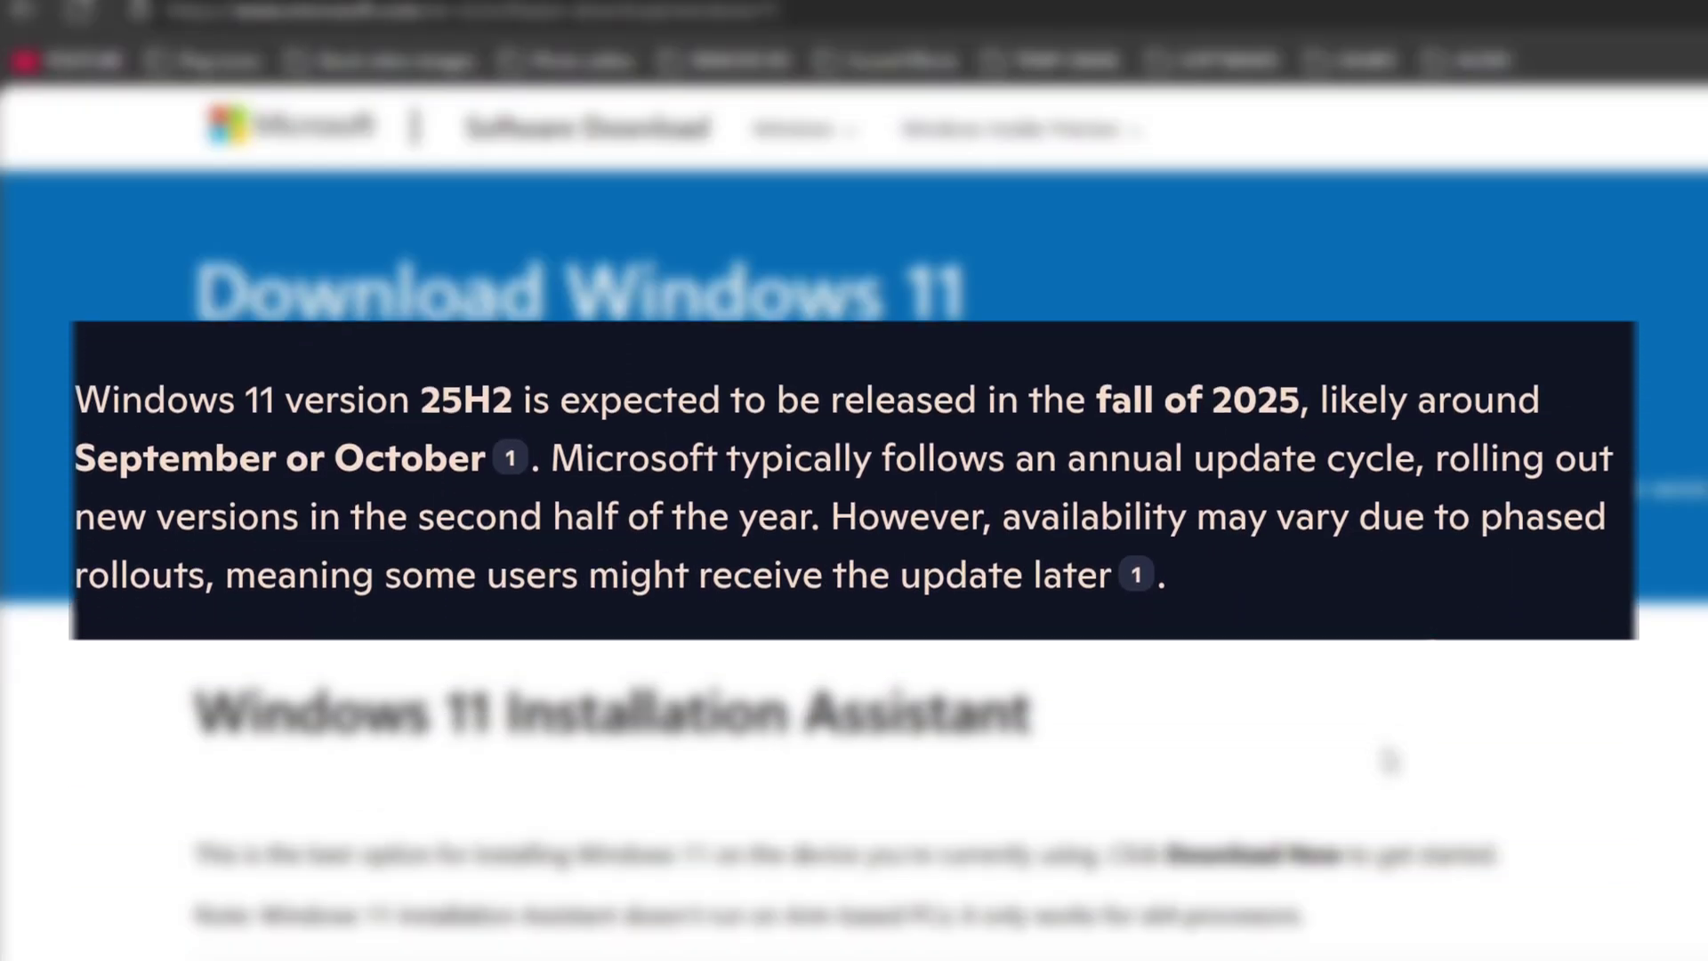
key("alt+Left")
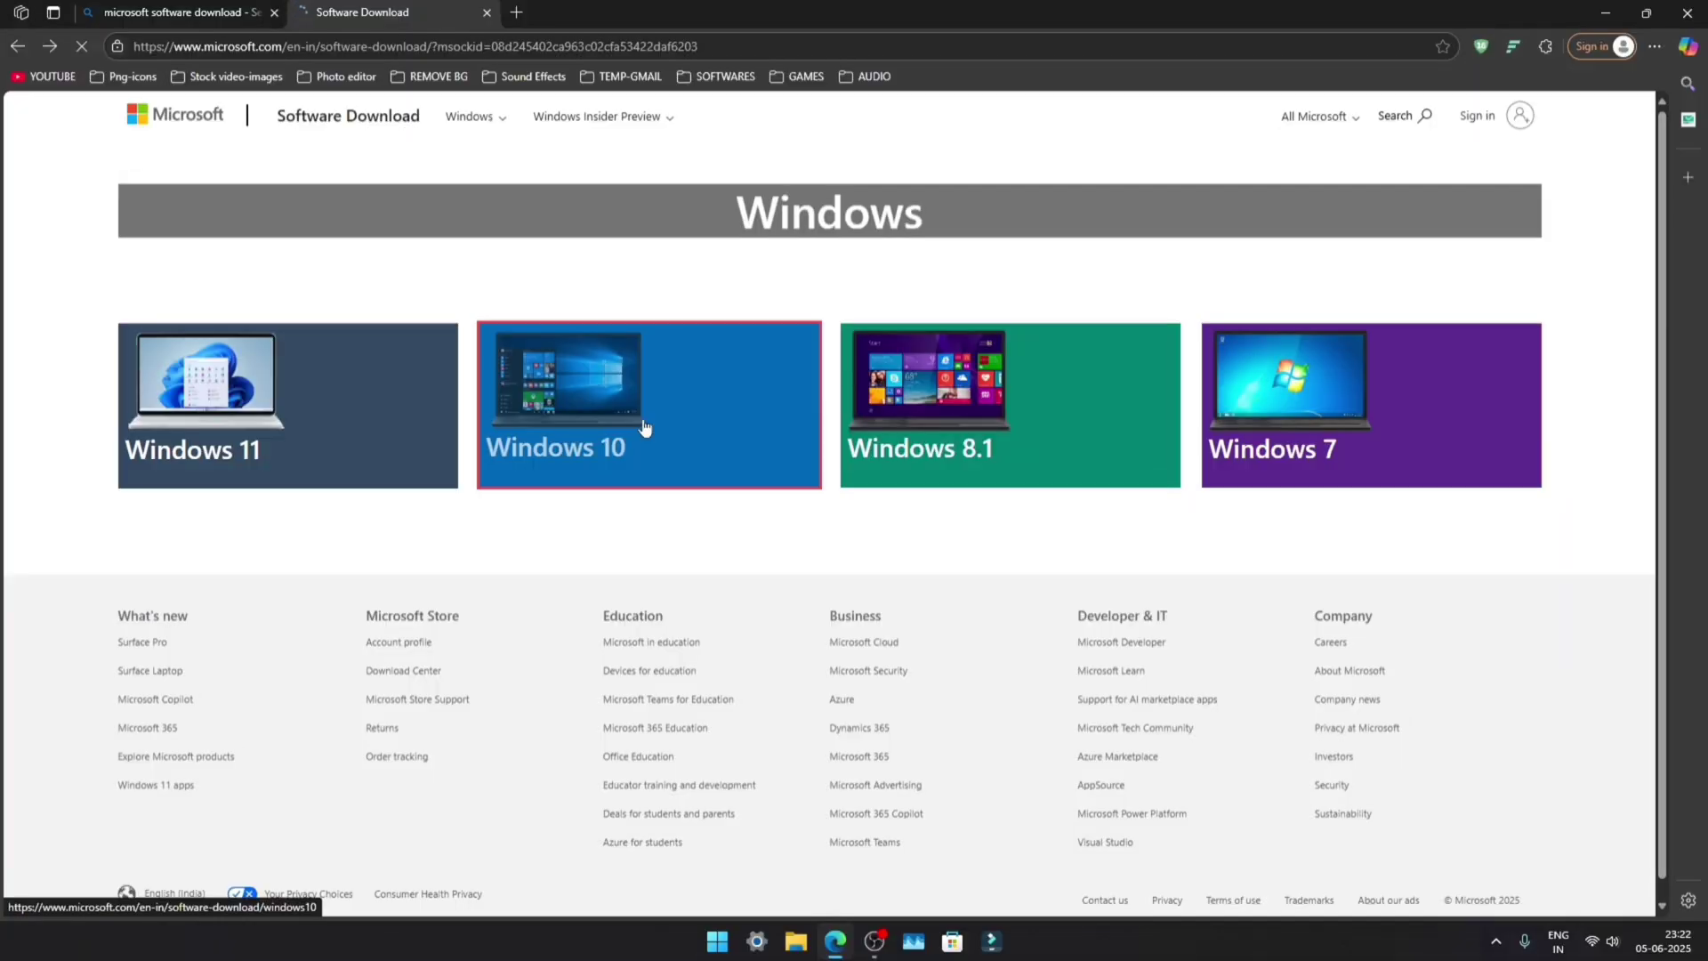
- Open the Windows 10 tile and scroll to the Version 22H2 installation media section
left_click(645, 427)
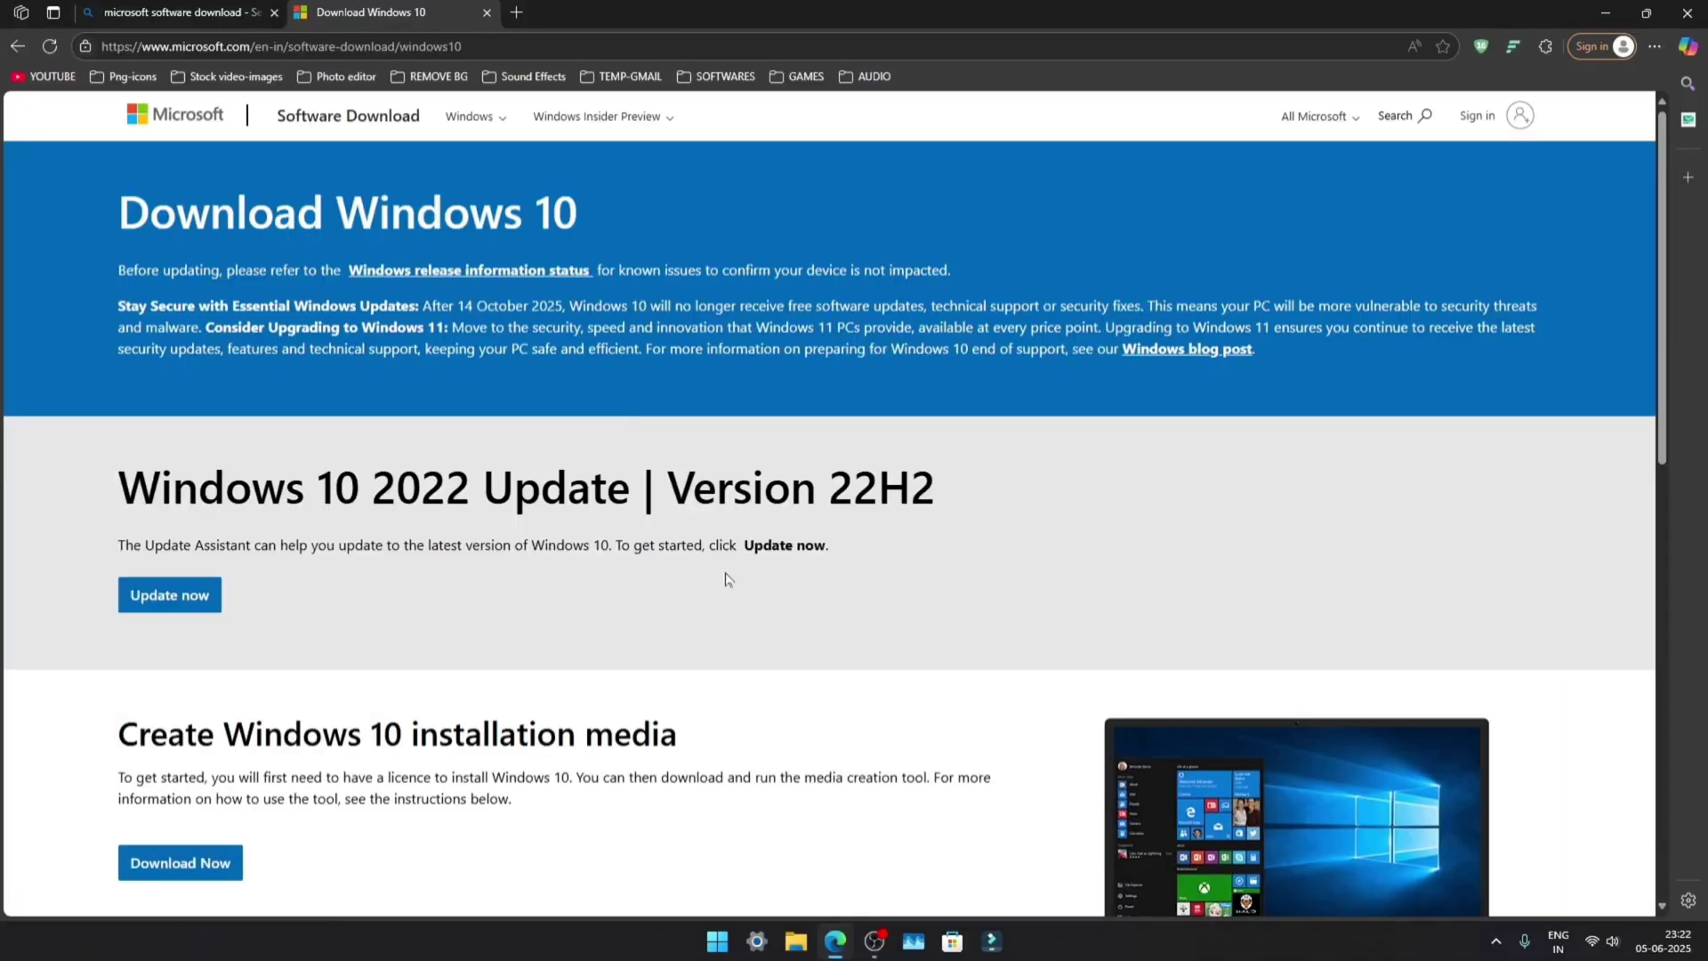
scroll(1038, 651, "down", 1)
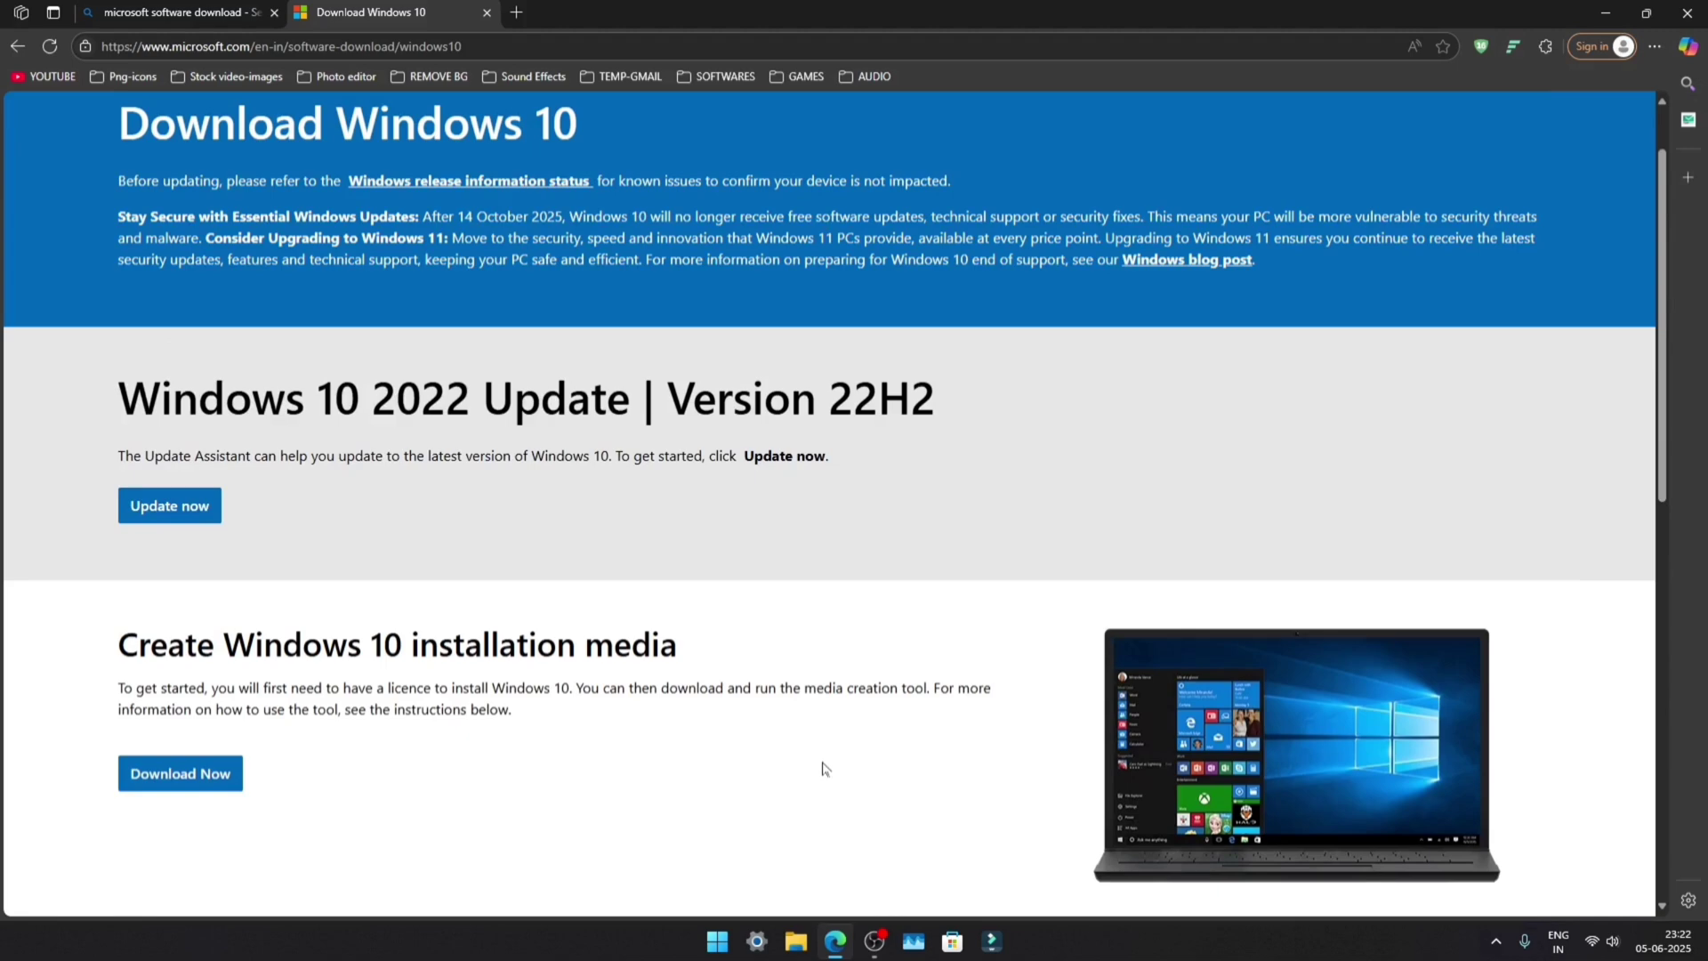
- Enable device emulation in Edge developer tools and reload to reach the ISO edition selector
left_click(1650, 48)
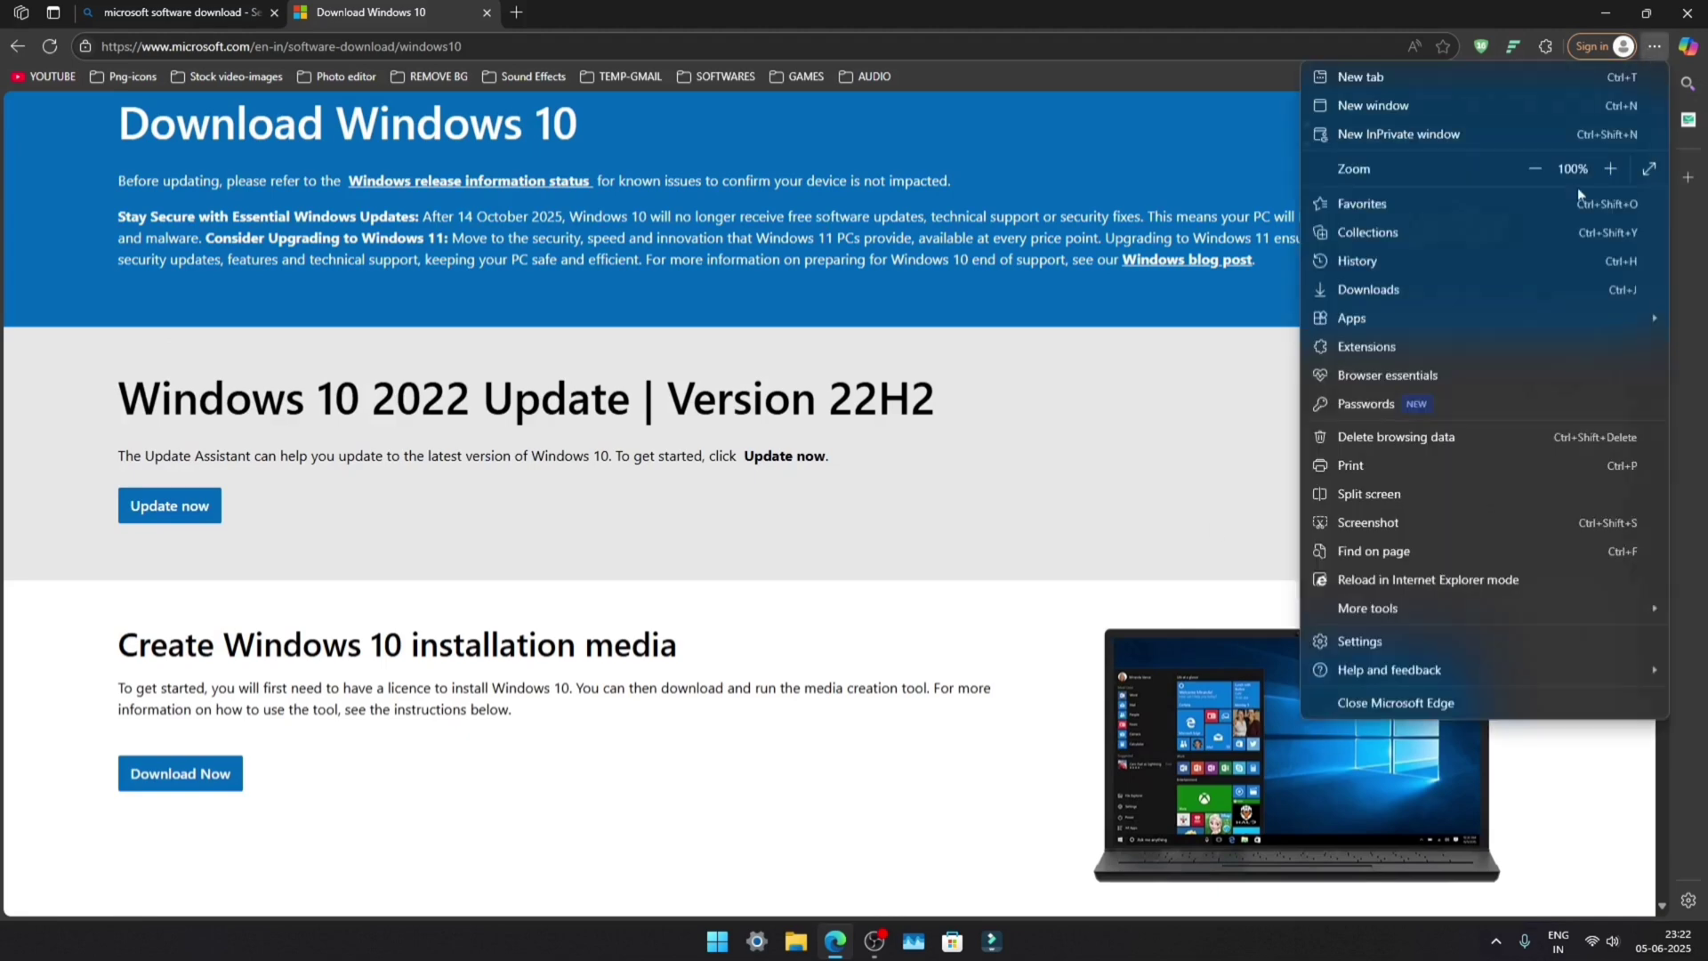
mouse_move(1370, 607)
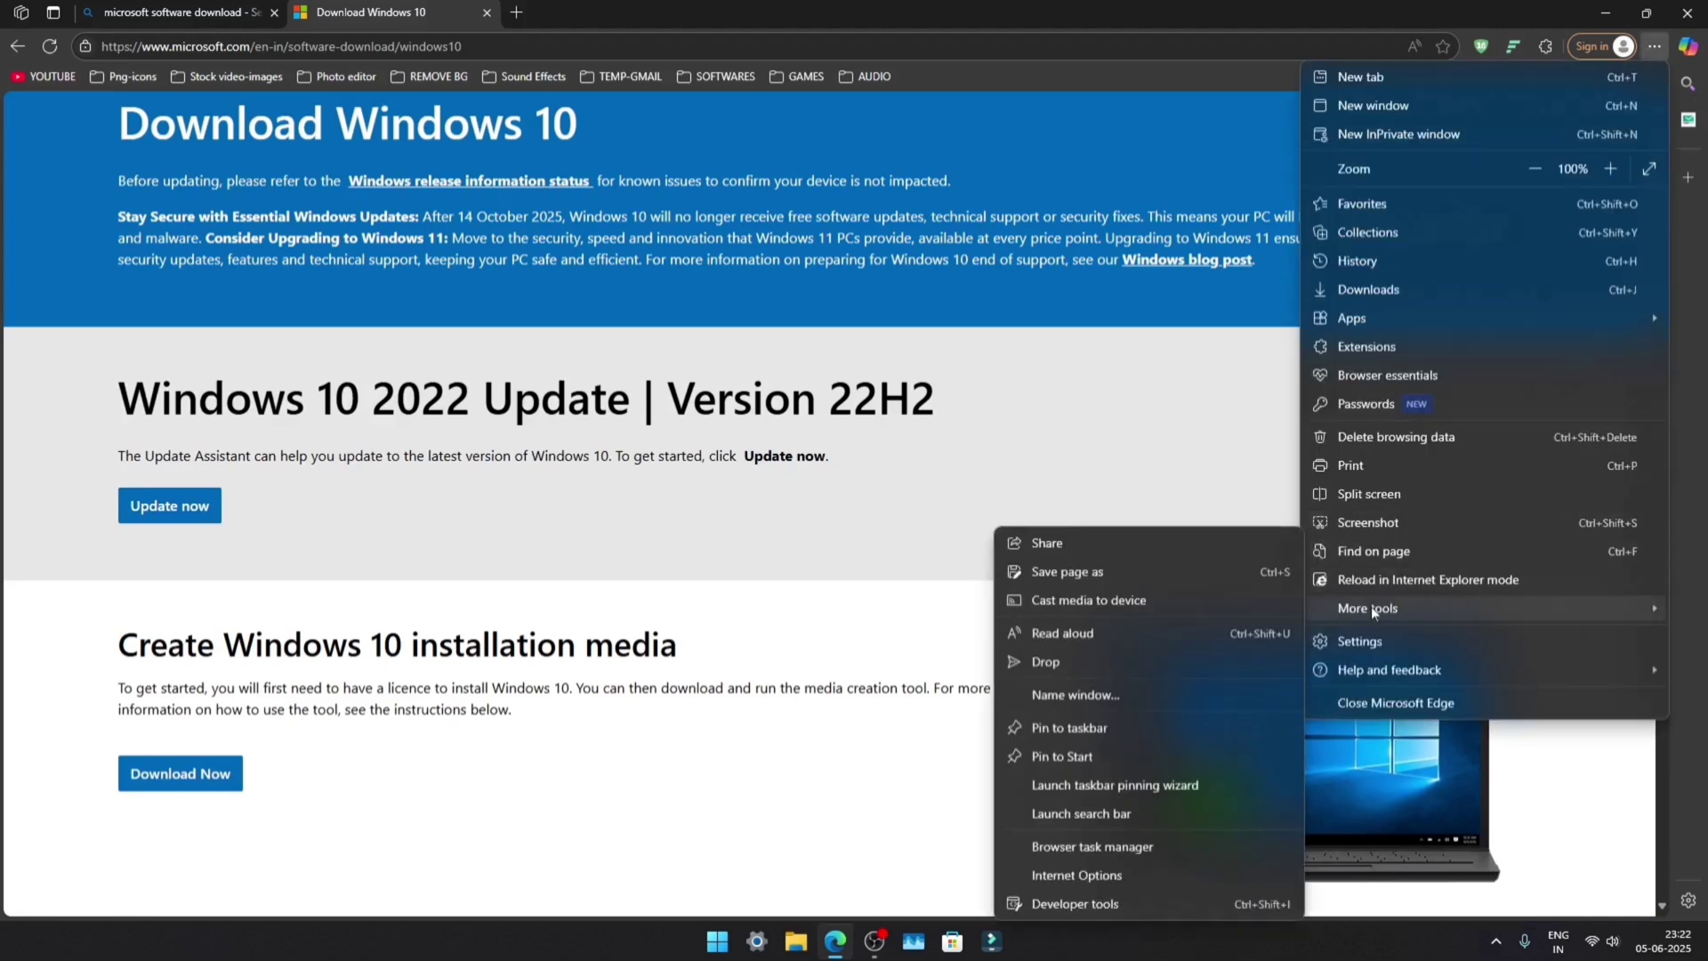
left_click(1108, 902)
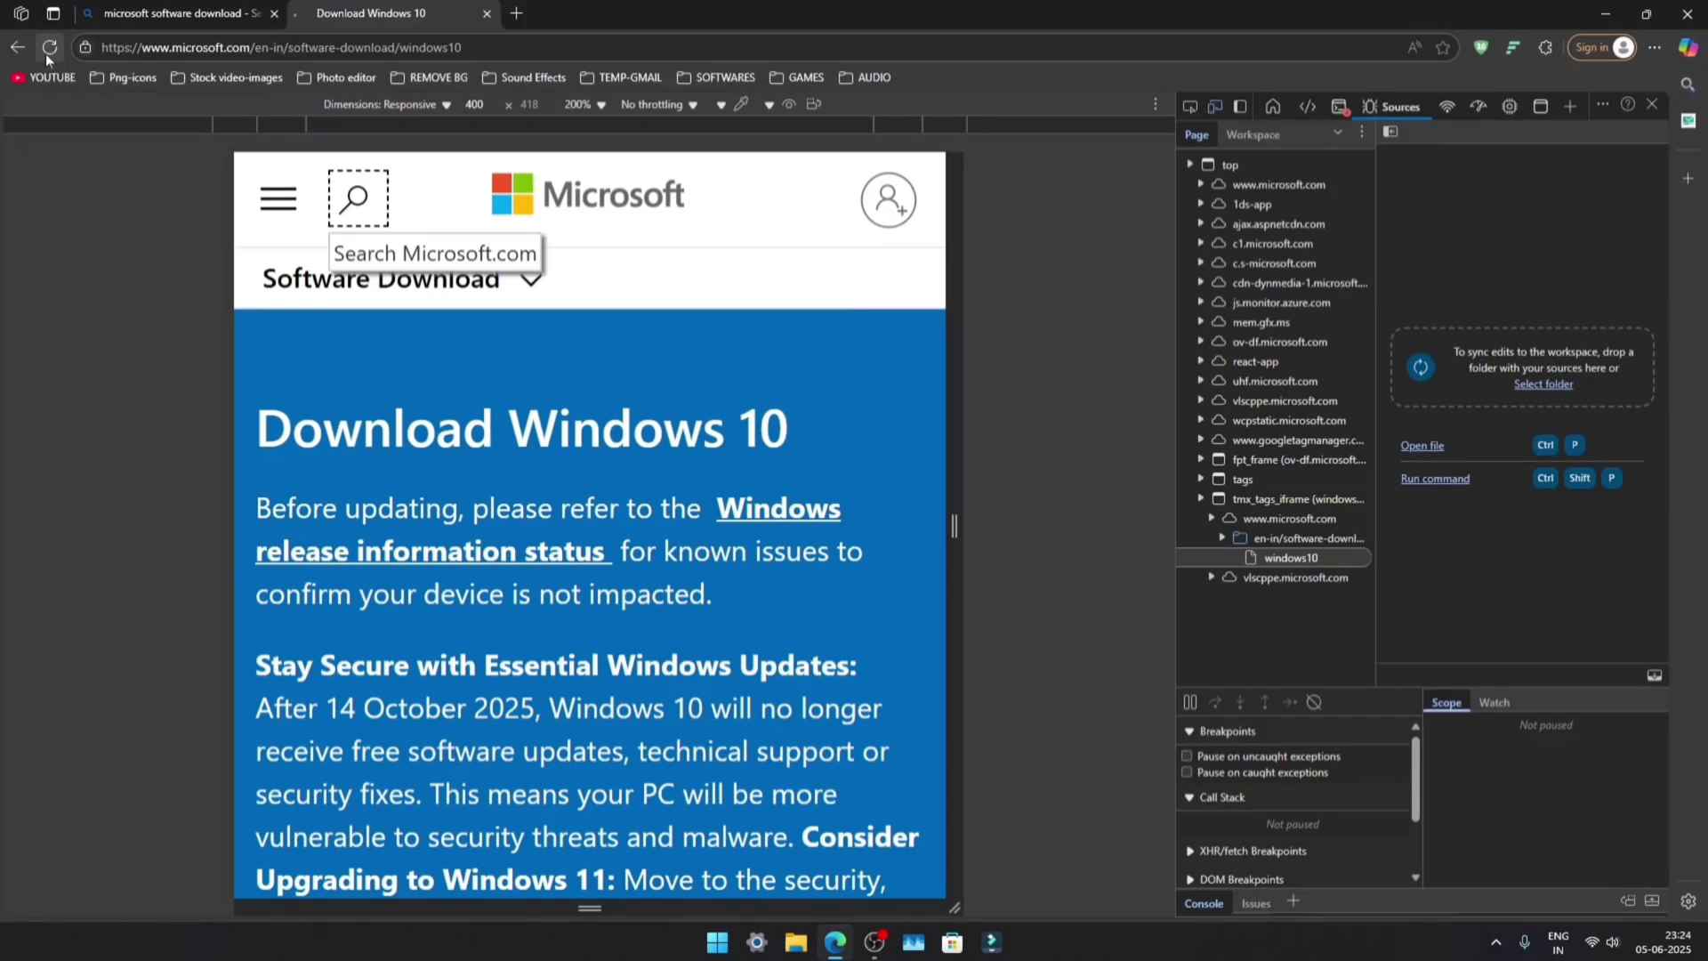
key("F5")
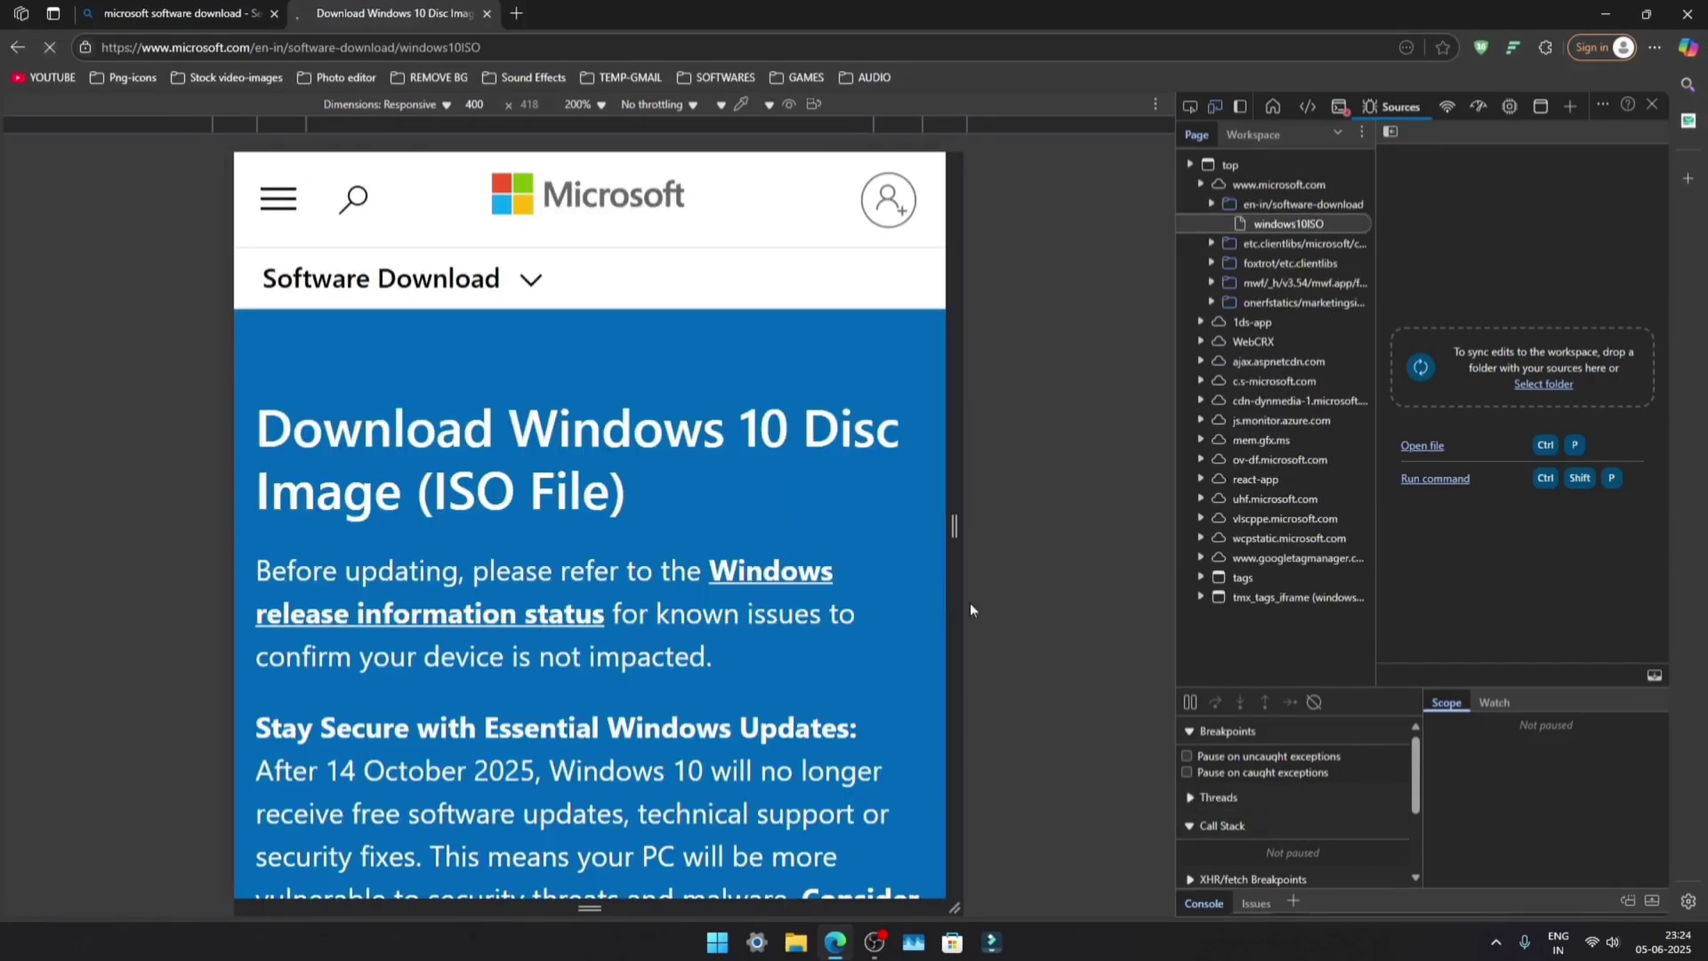
scroll(845, 666, "down", 10)
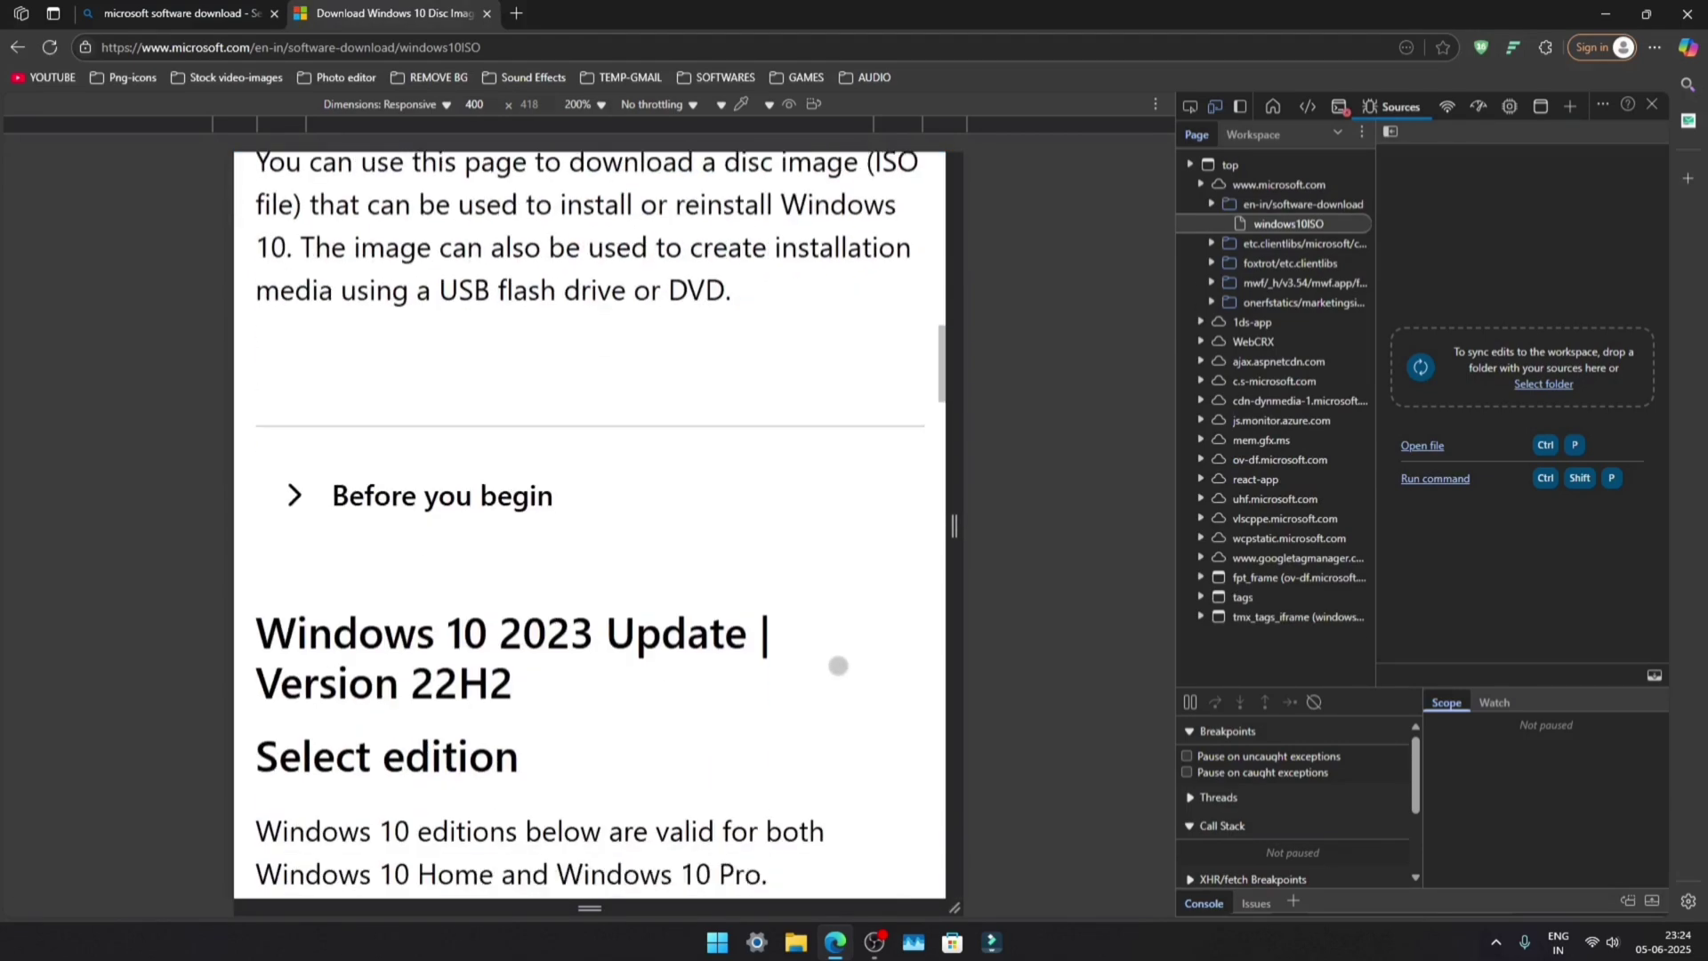
scroll(838, 665, "down", 3)
- Choose and confirm the Windows 10 (multi-edition ISO) edition
left_click(692, 635)
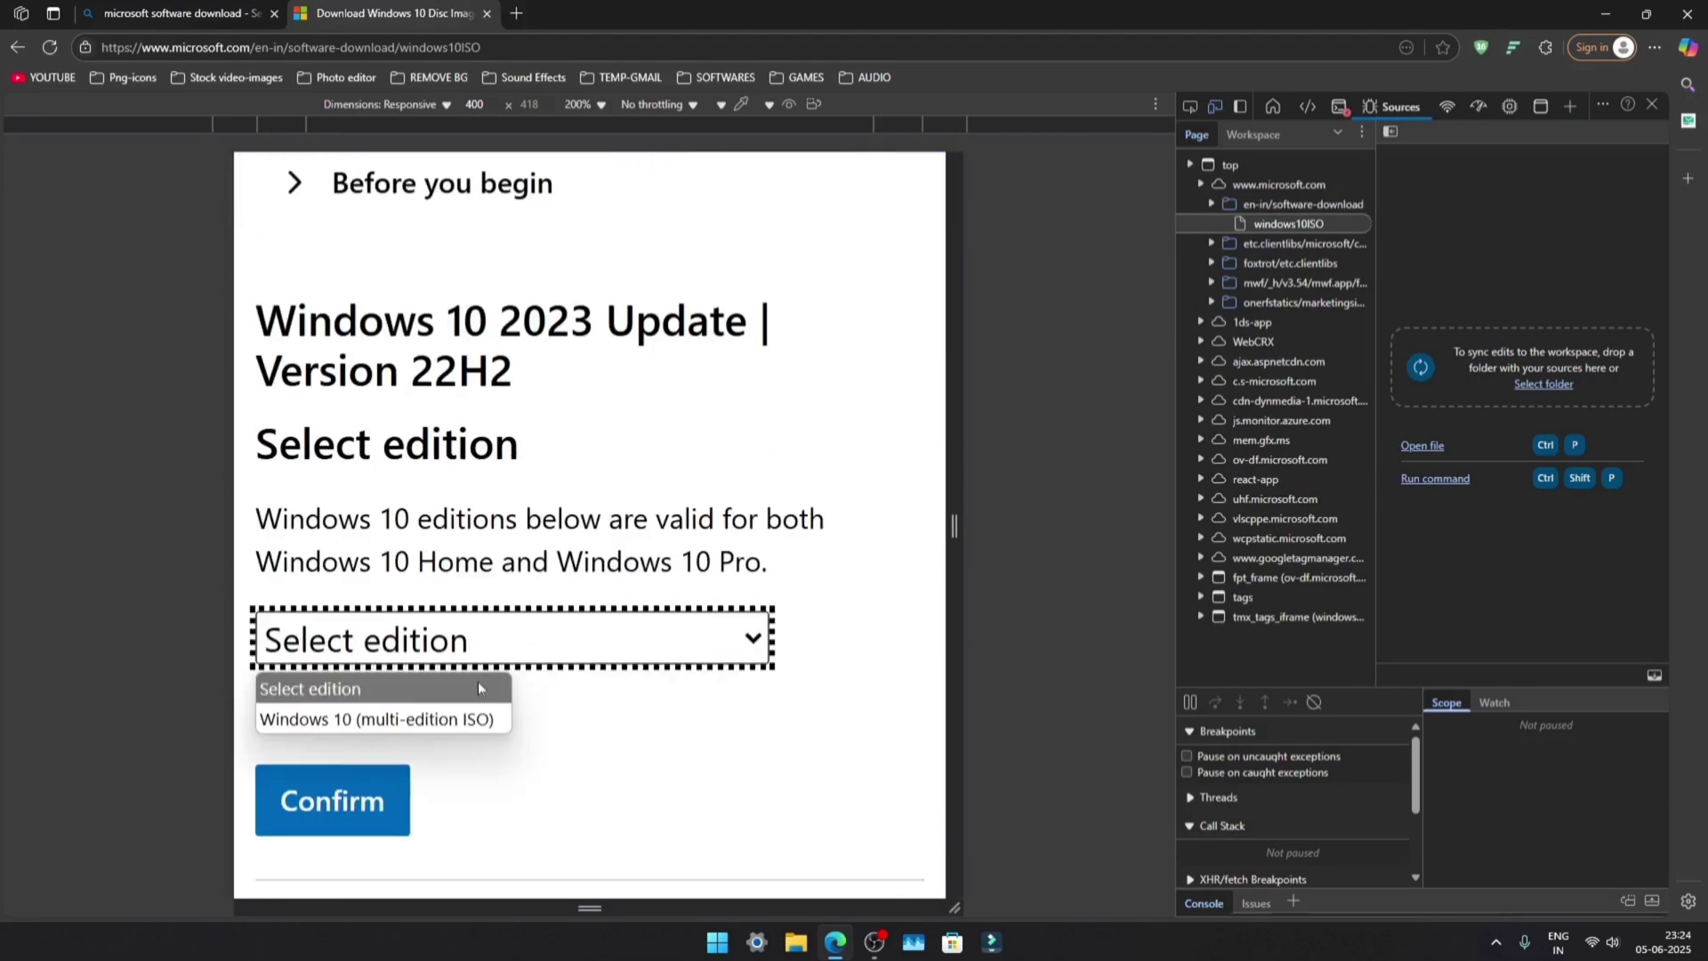
left_click(439, 719)
left_click(377, 801)
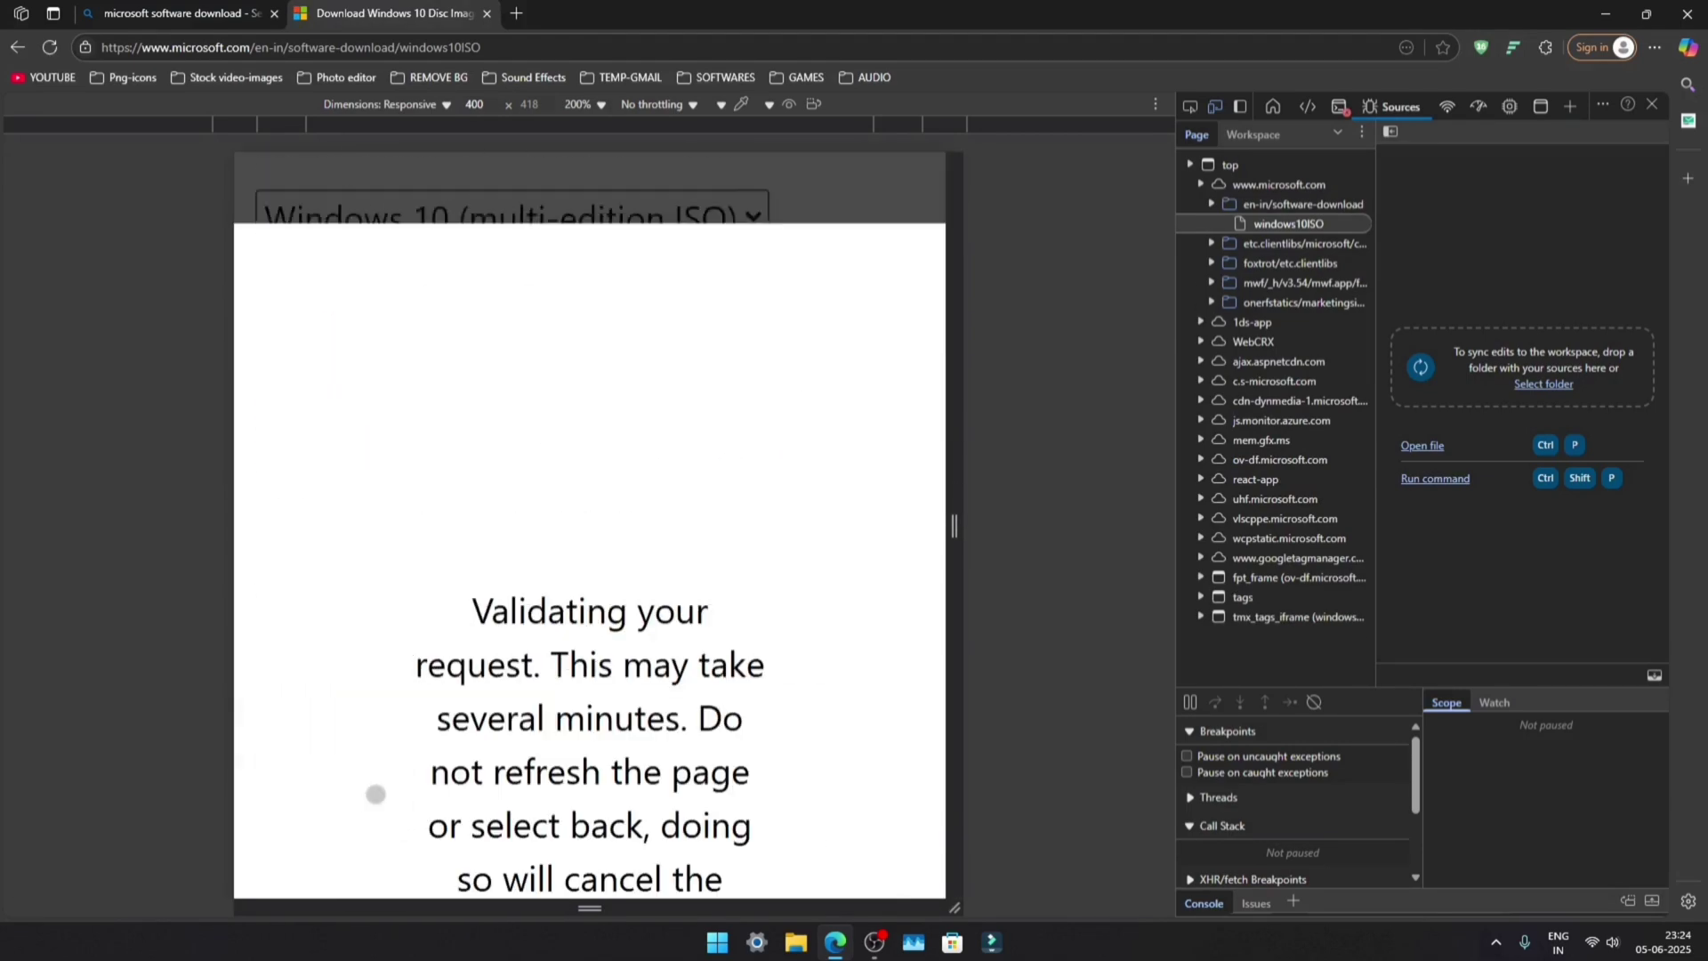
- Confirm English (United States) as the language and start the 64-bit ISO download
scroll(720, 663, "down", 2)
scroll(721, 664, "down", 2)
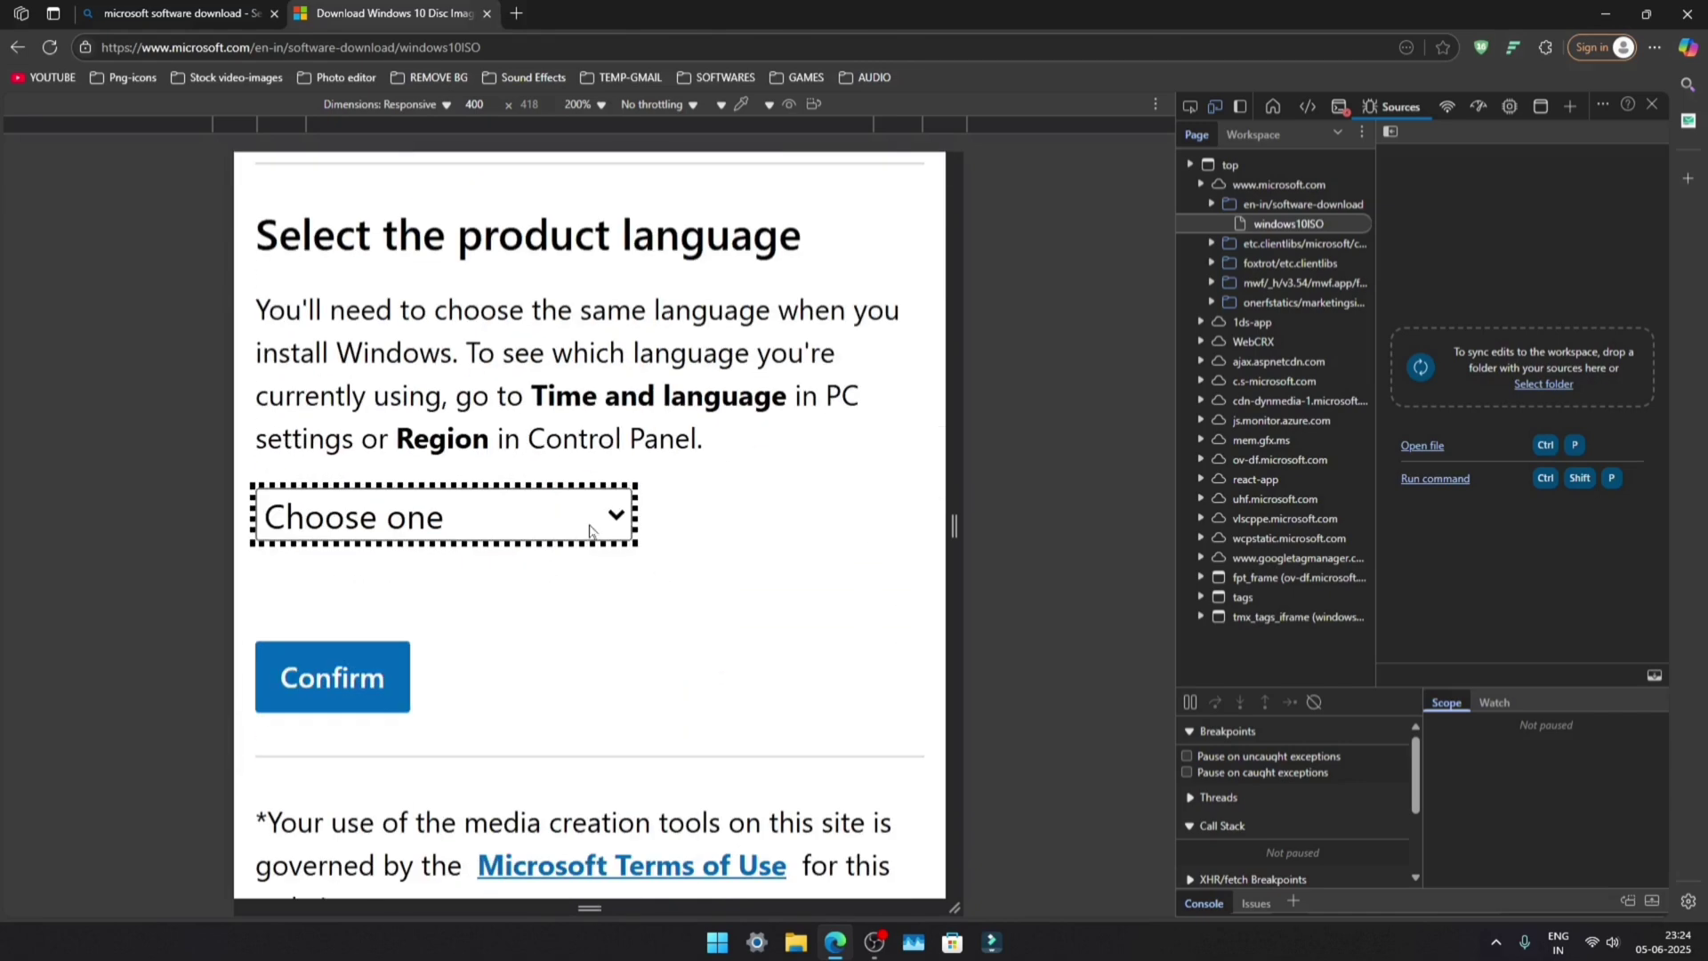
left_click(534, 515)
scroll(382, 735, "down", 2)
key("Escape")
key("e")
left_click(389, 701)
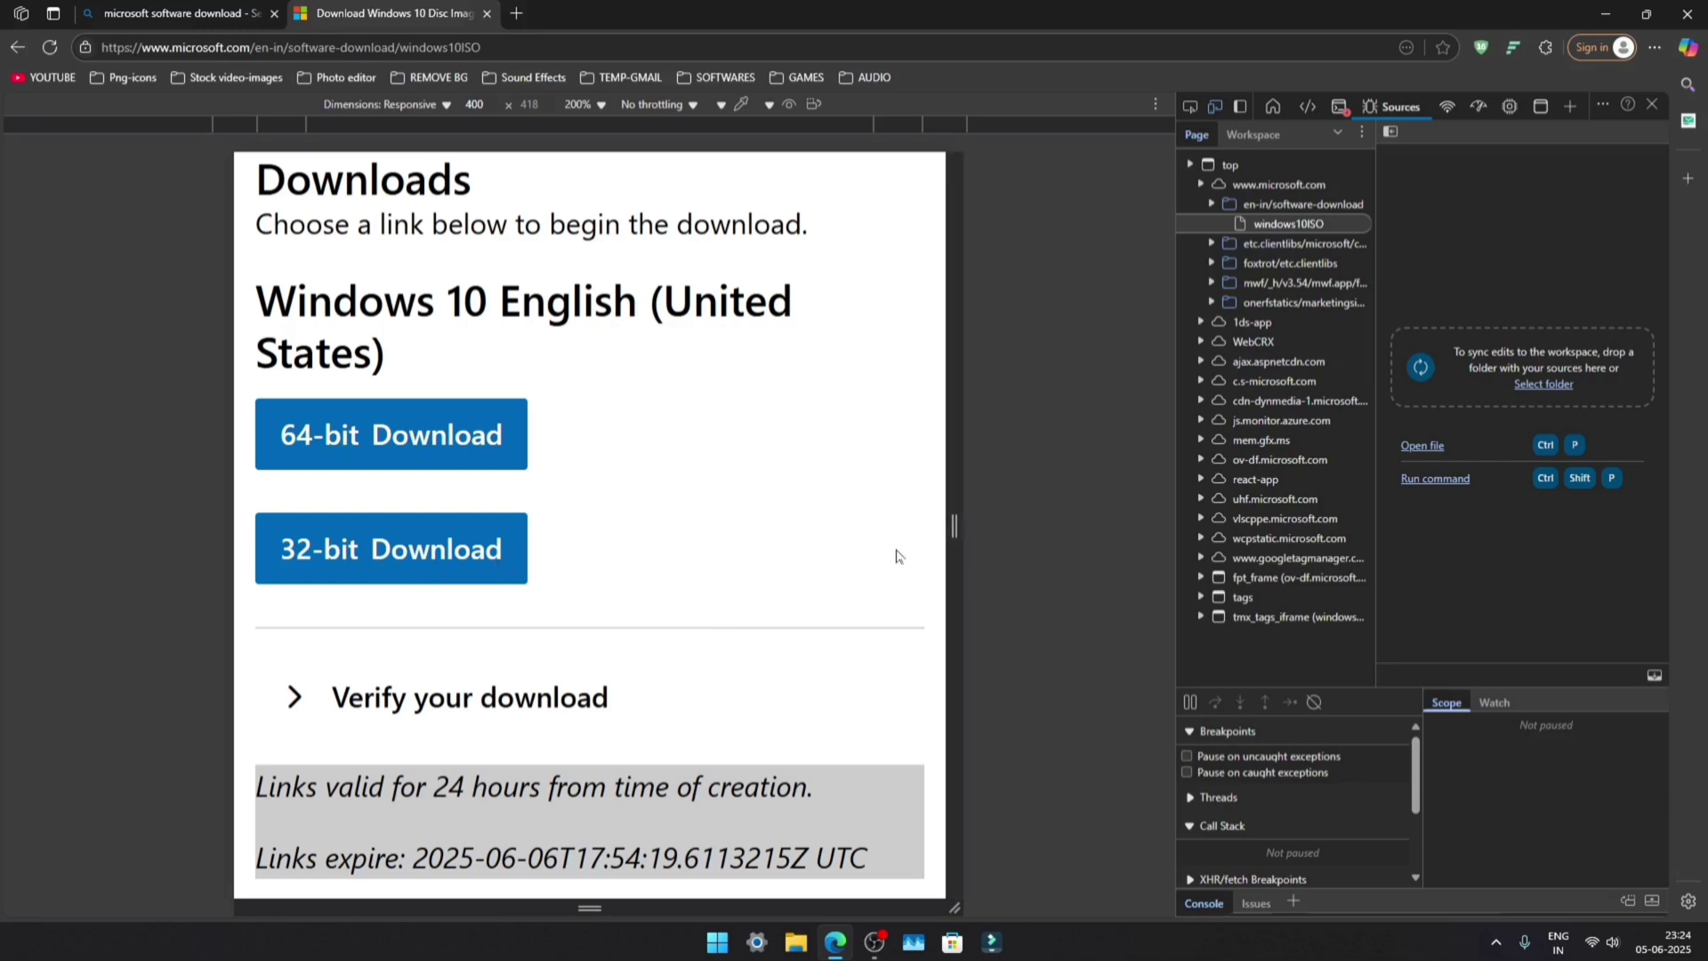
left_click(451, 451)
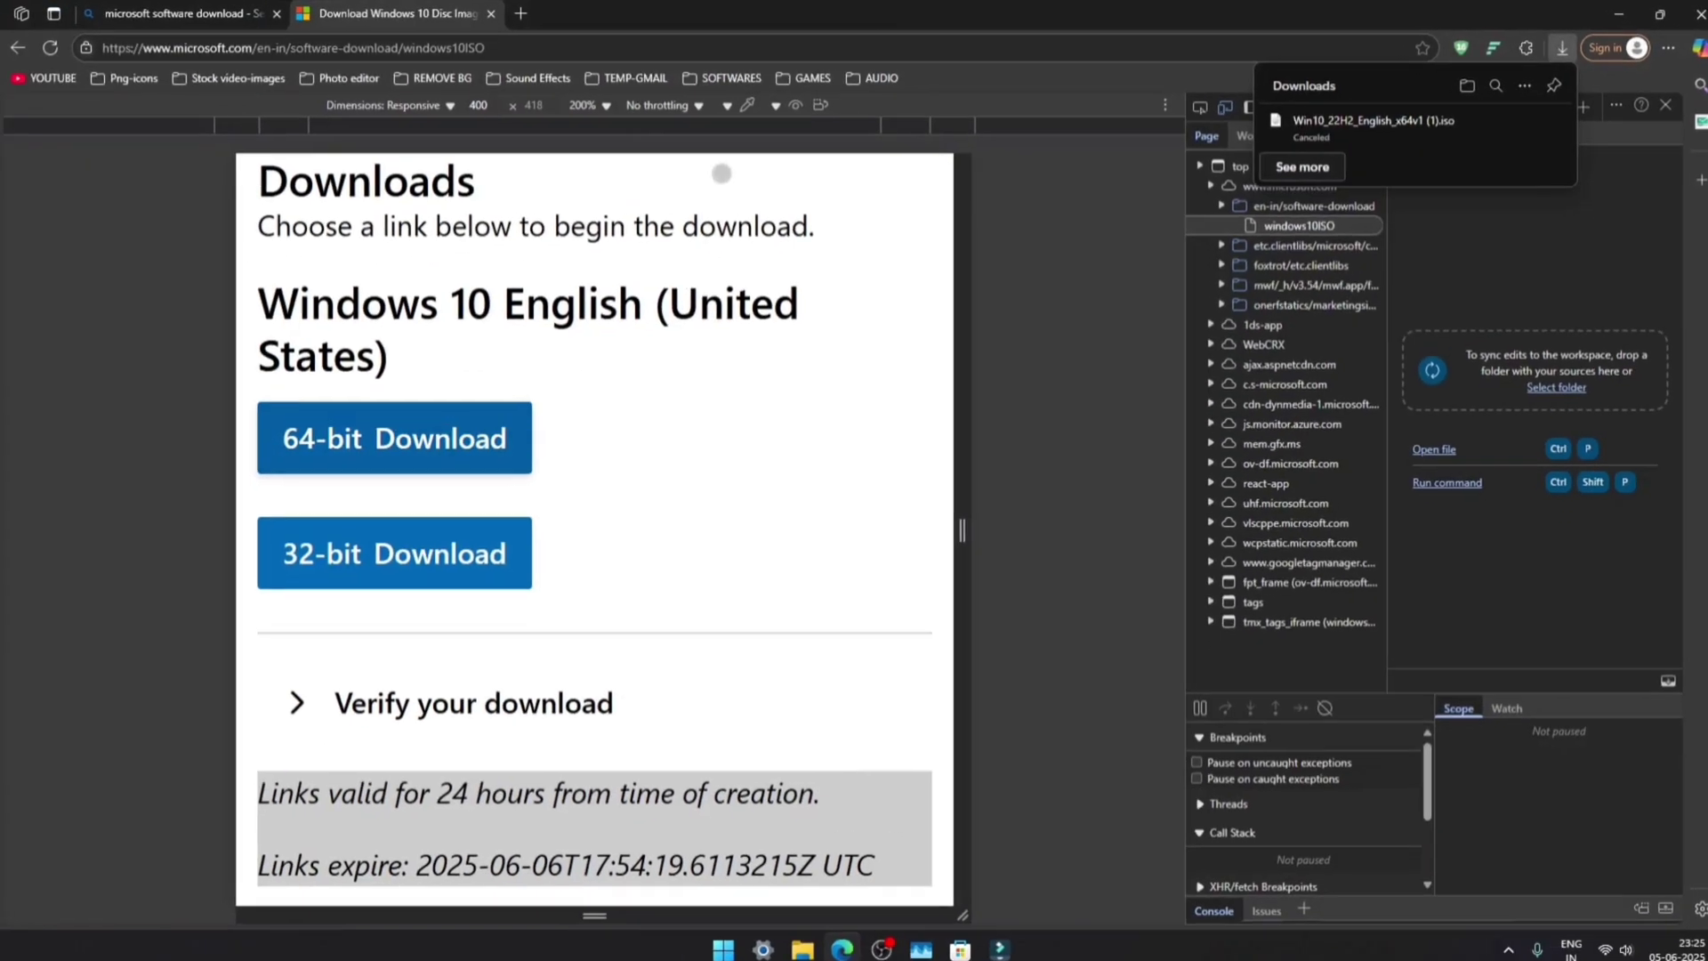
- Search Bing for rufus, open rufus.ie and download rufus-4.7.exe
key("ctrl+t")
type("rufus")
key("Return")
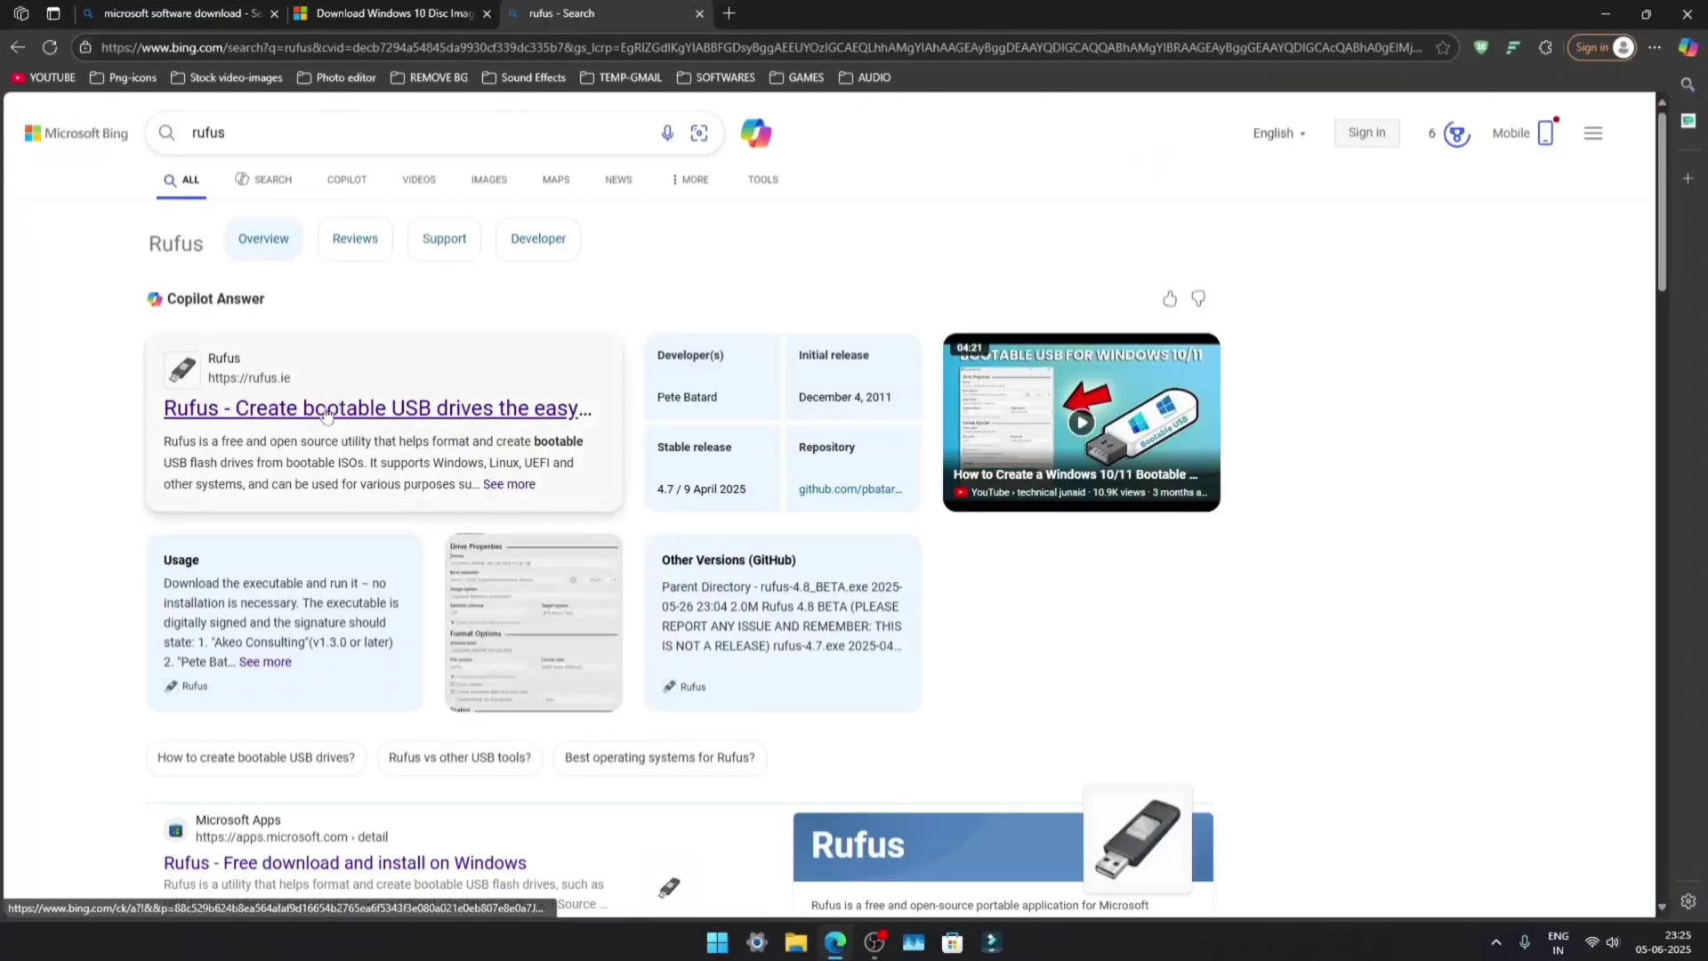
left_click(327, 413)
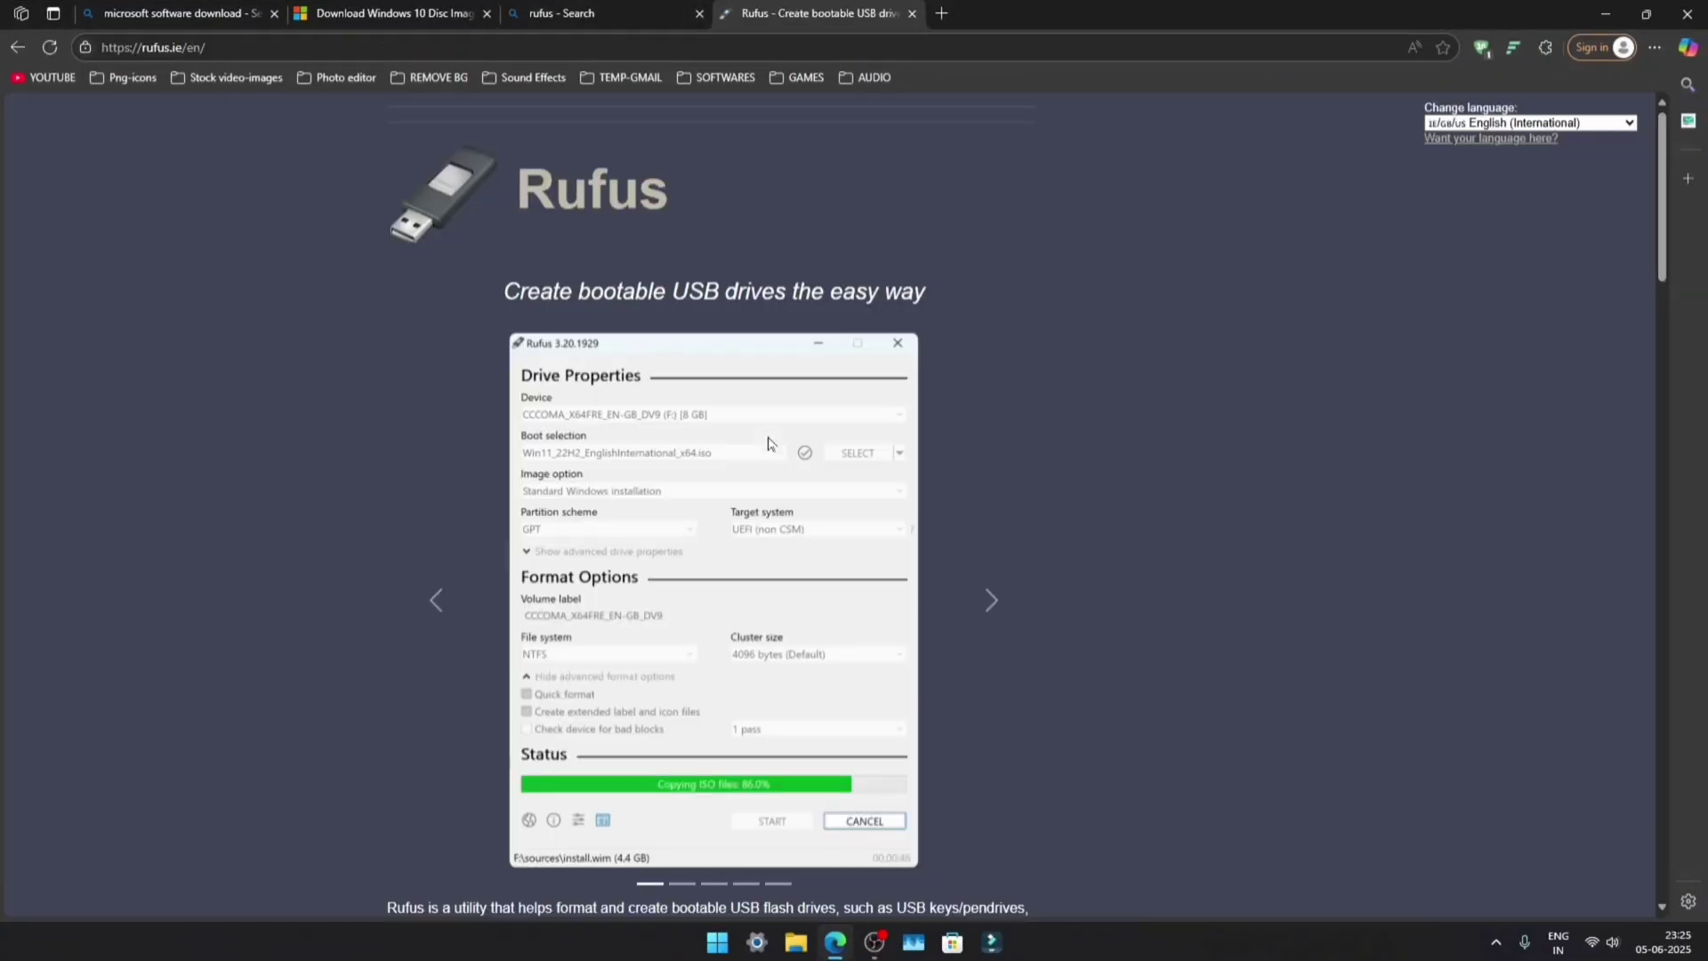
scroll(770, 453, "down", 8)
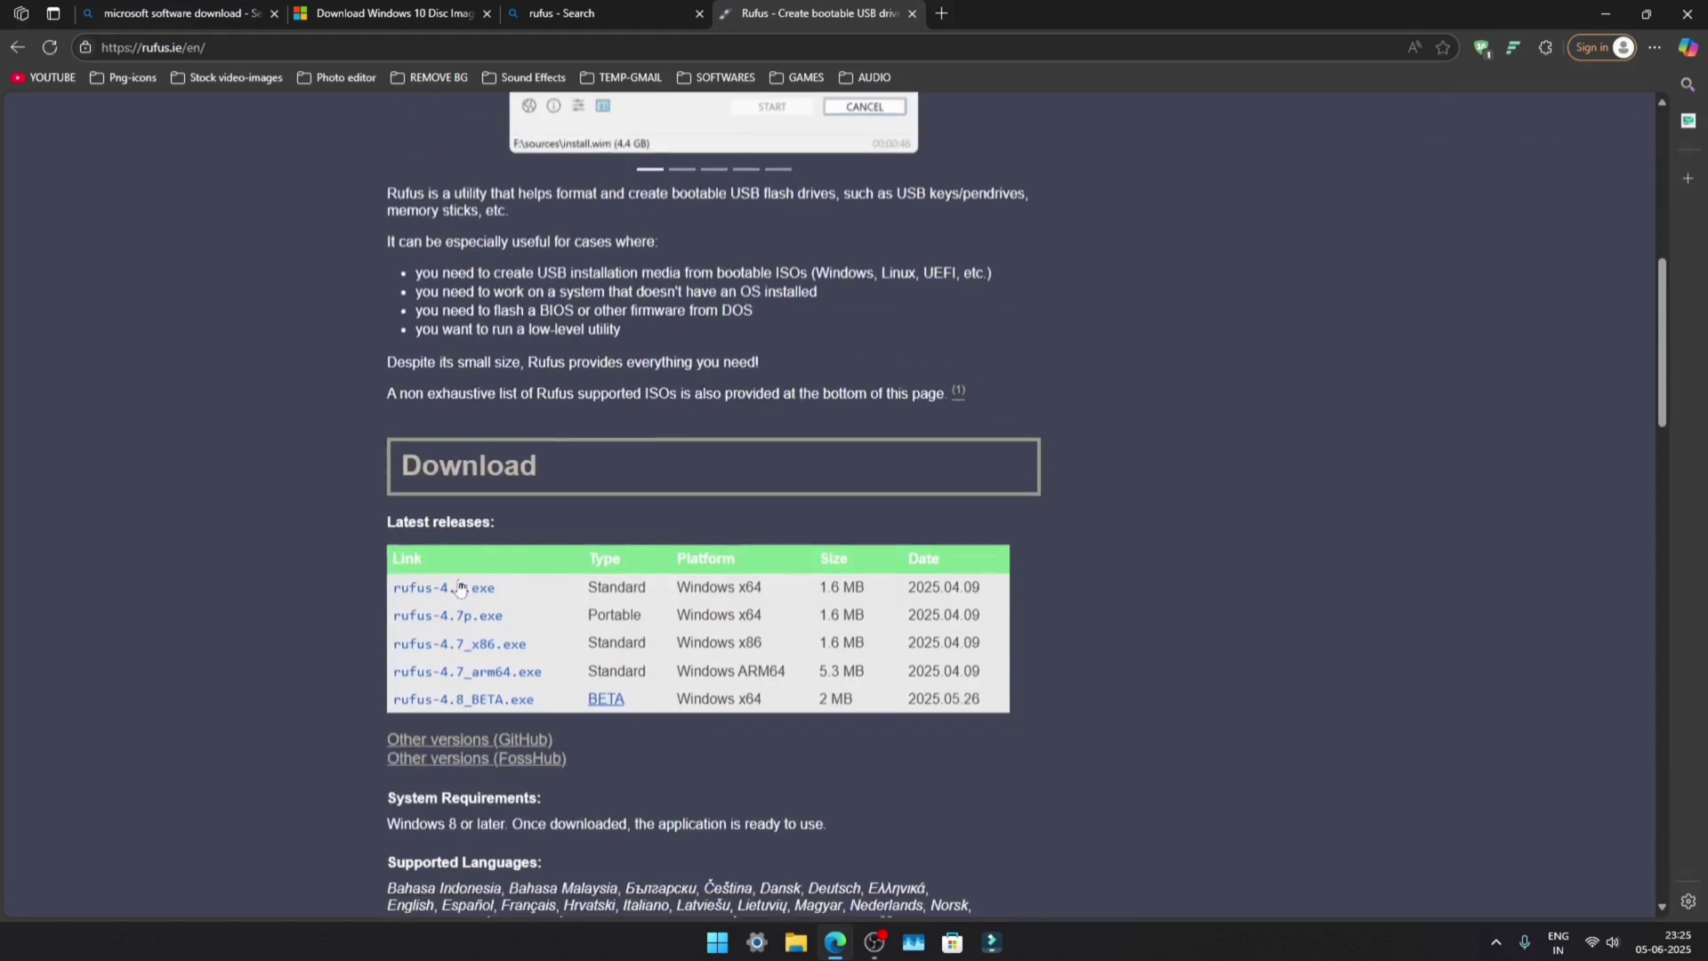
left_click(437, 589)
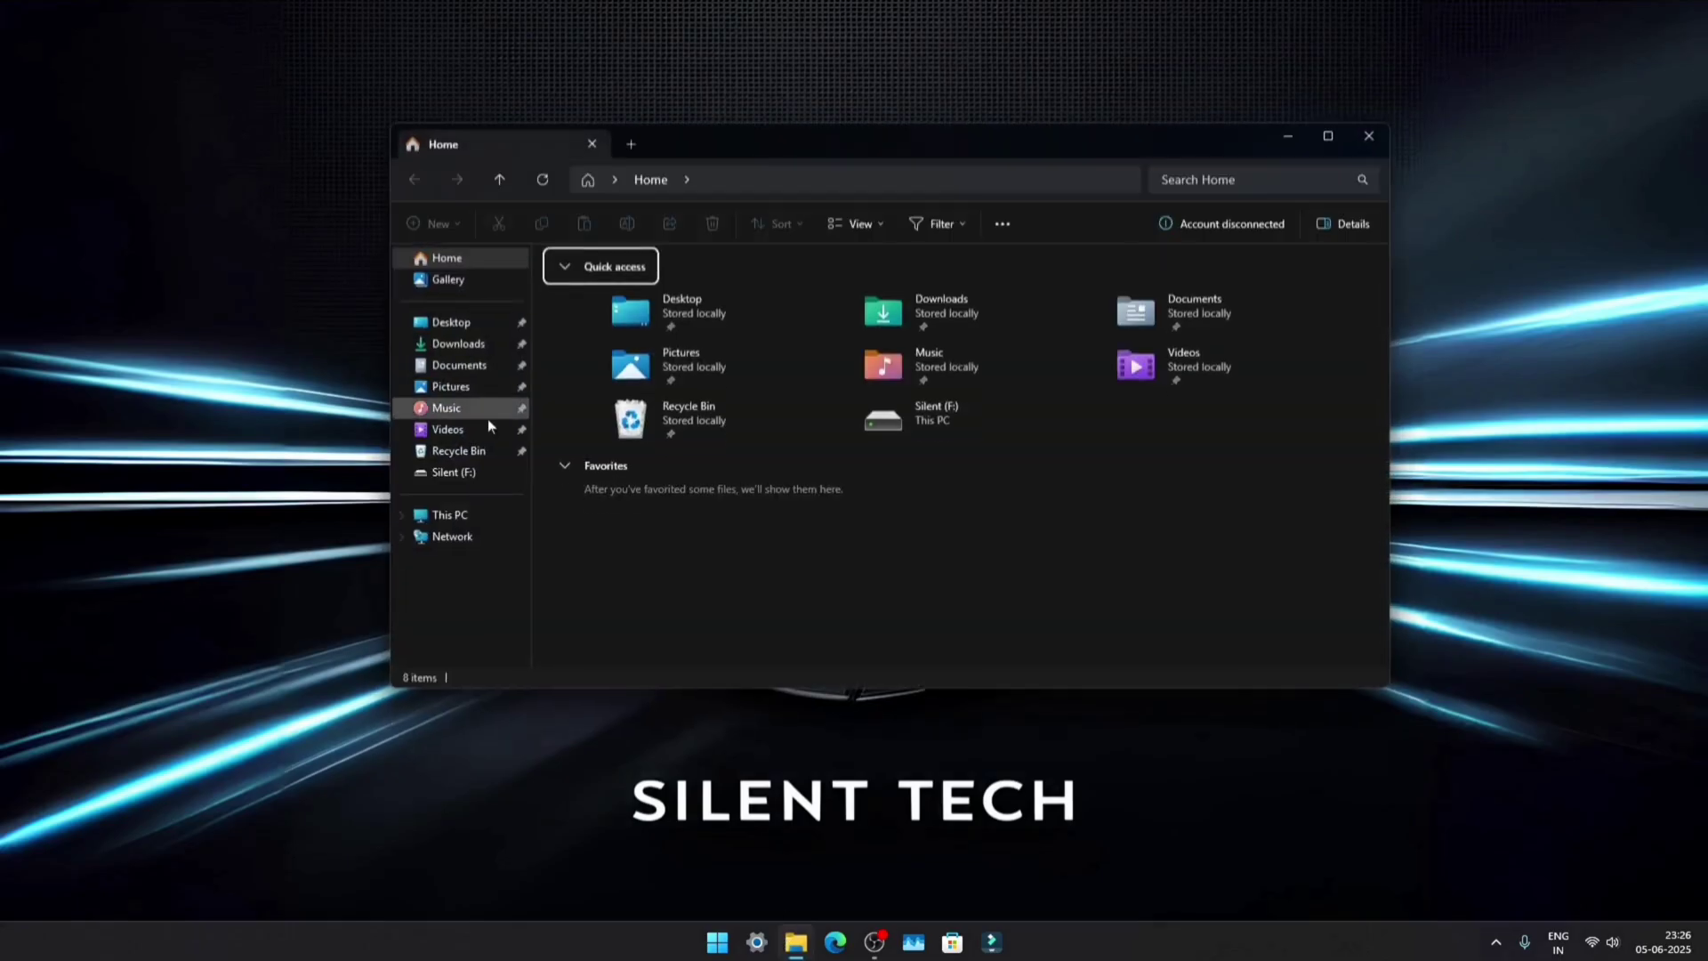
- Run rufus-4.7.exe from Downloads as administrator and select the Windows 10 ISO file
left_click(461, 345)
left_click_drag(782, 497, 569, 348)
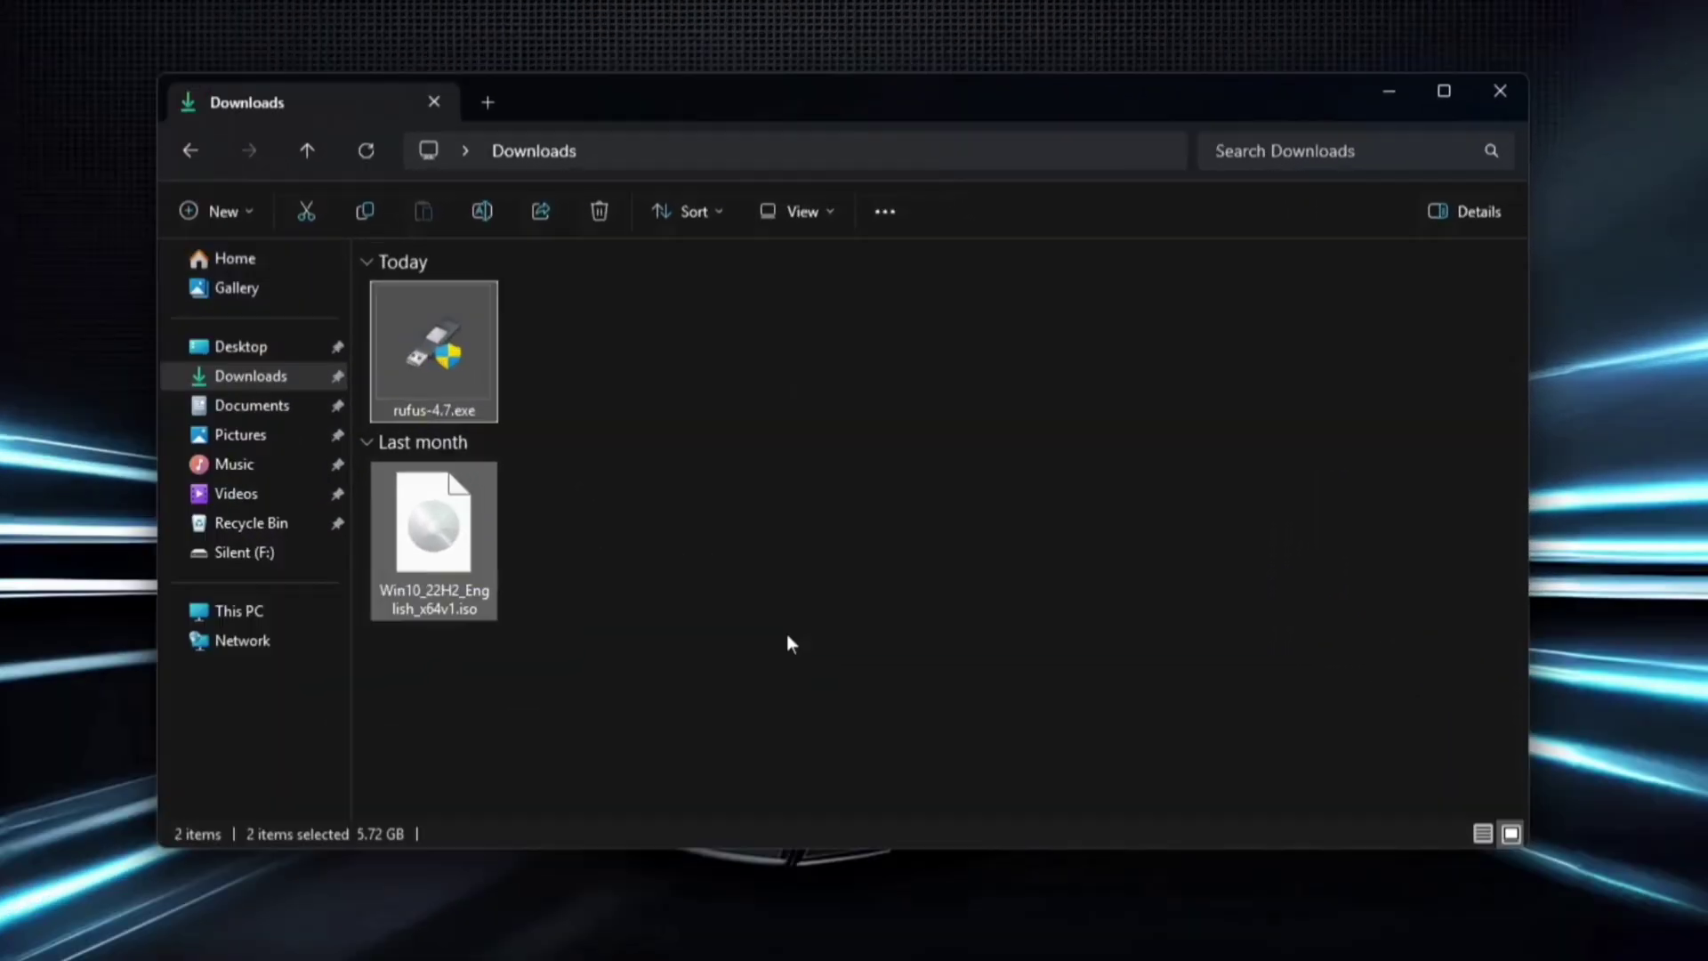
left_click(622, 342)
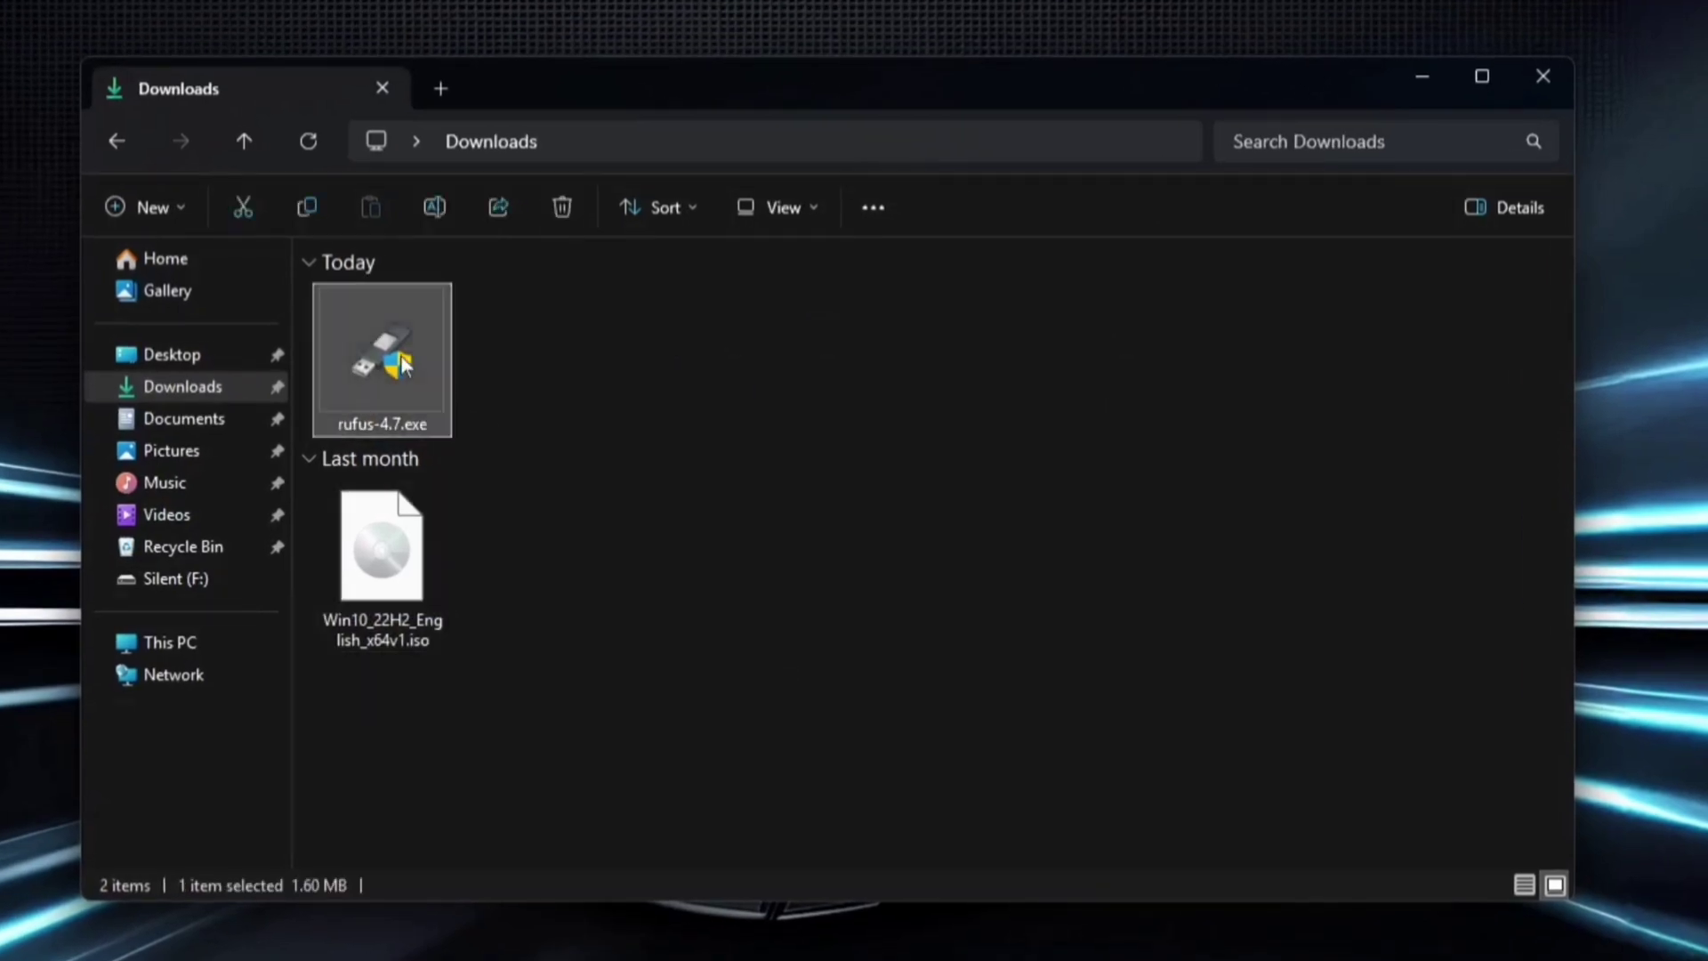
right_click(402, 363)
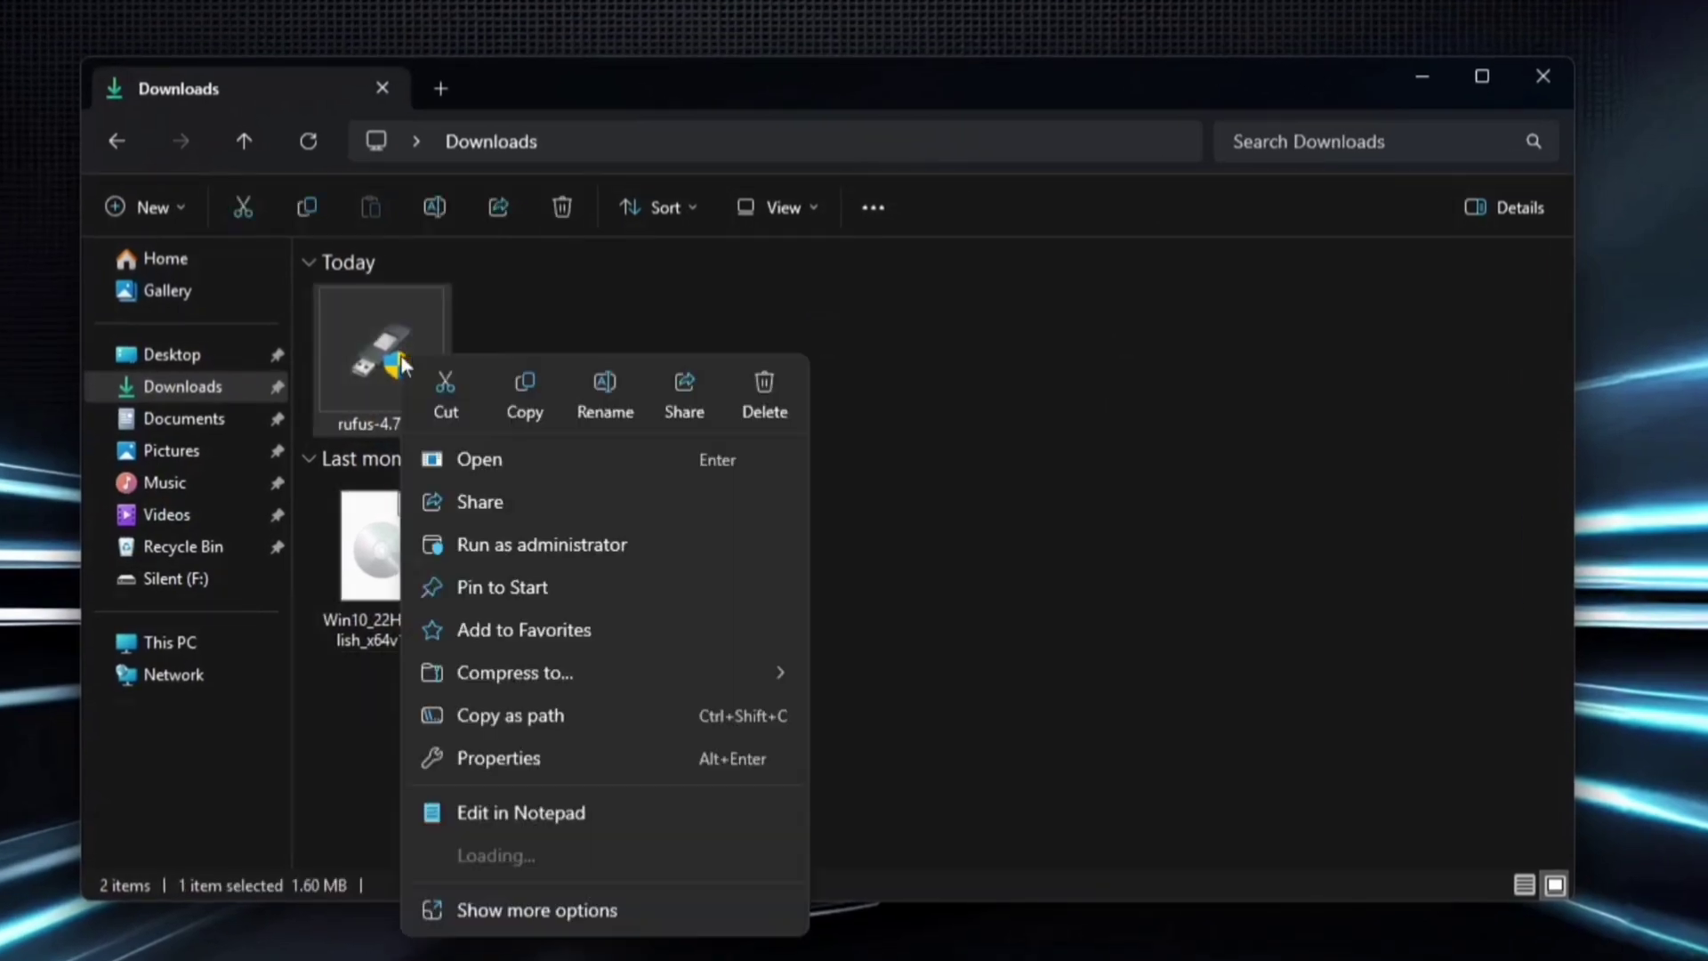
left_click(459, 540)
left_click(893, 603)
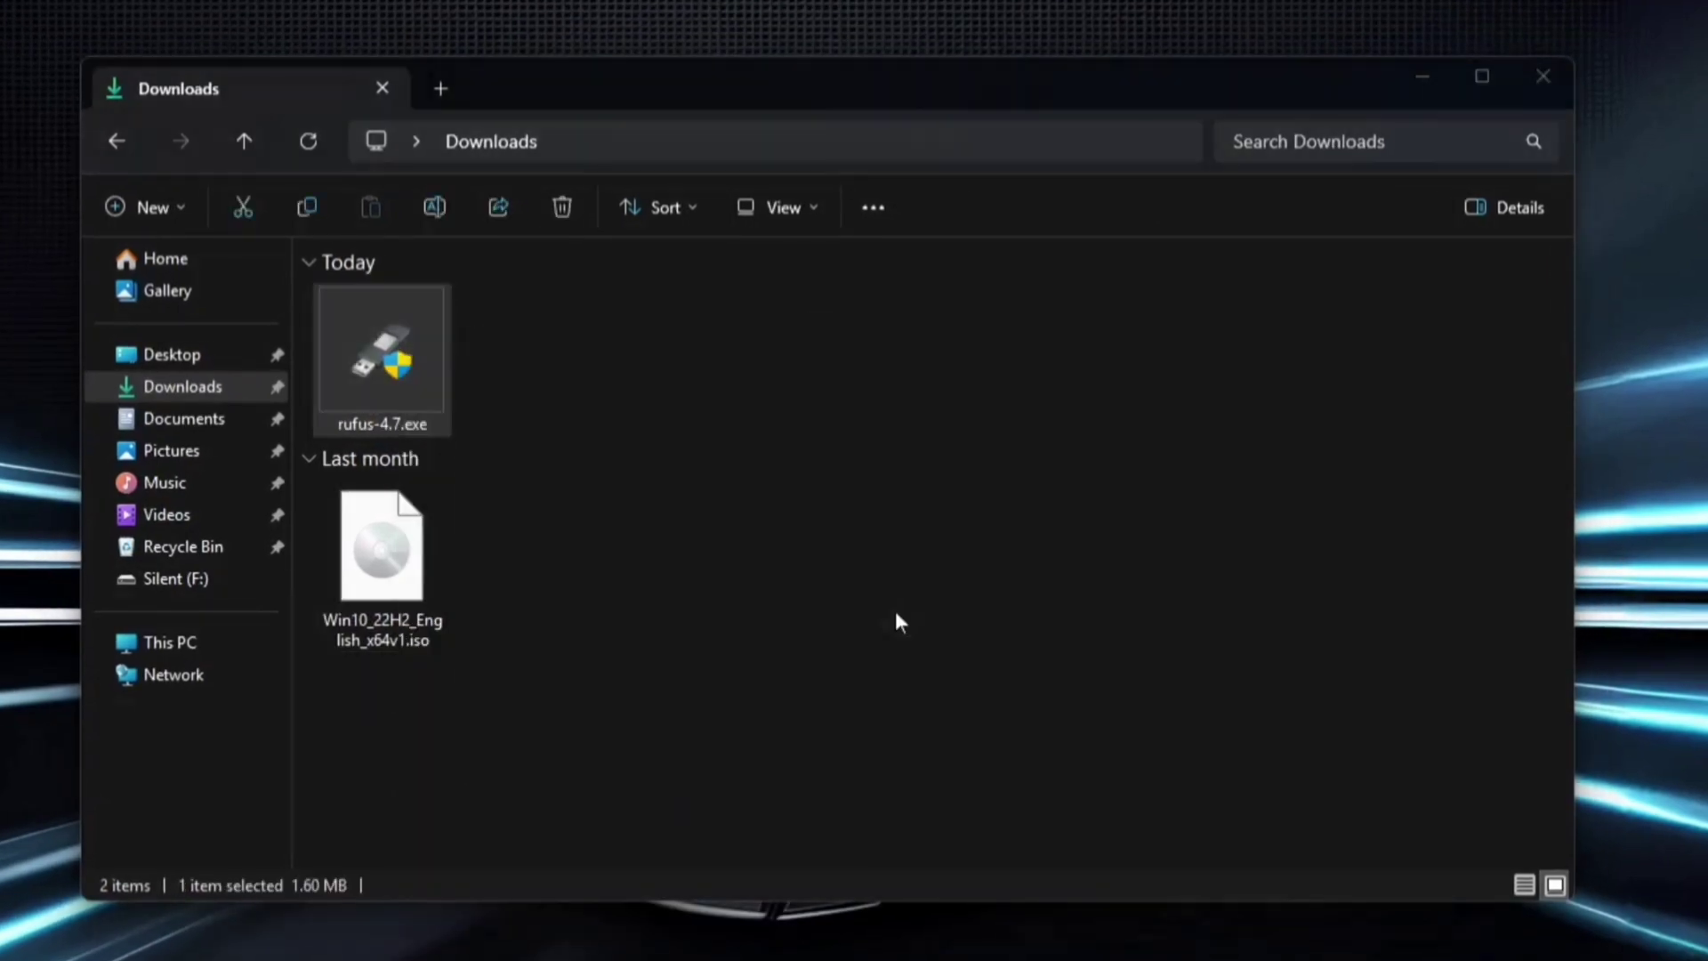
left_click(352, 589)
- Load Win10_22H2_English_x64v1.iso into Rufus and keep GPT as the partition scheme
left_click_drag(689, 449, 709, 435)
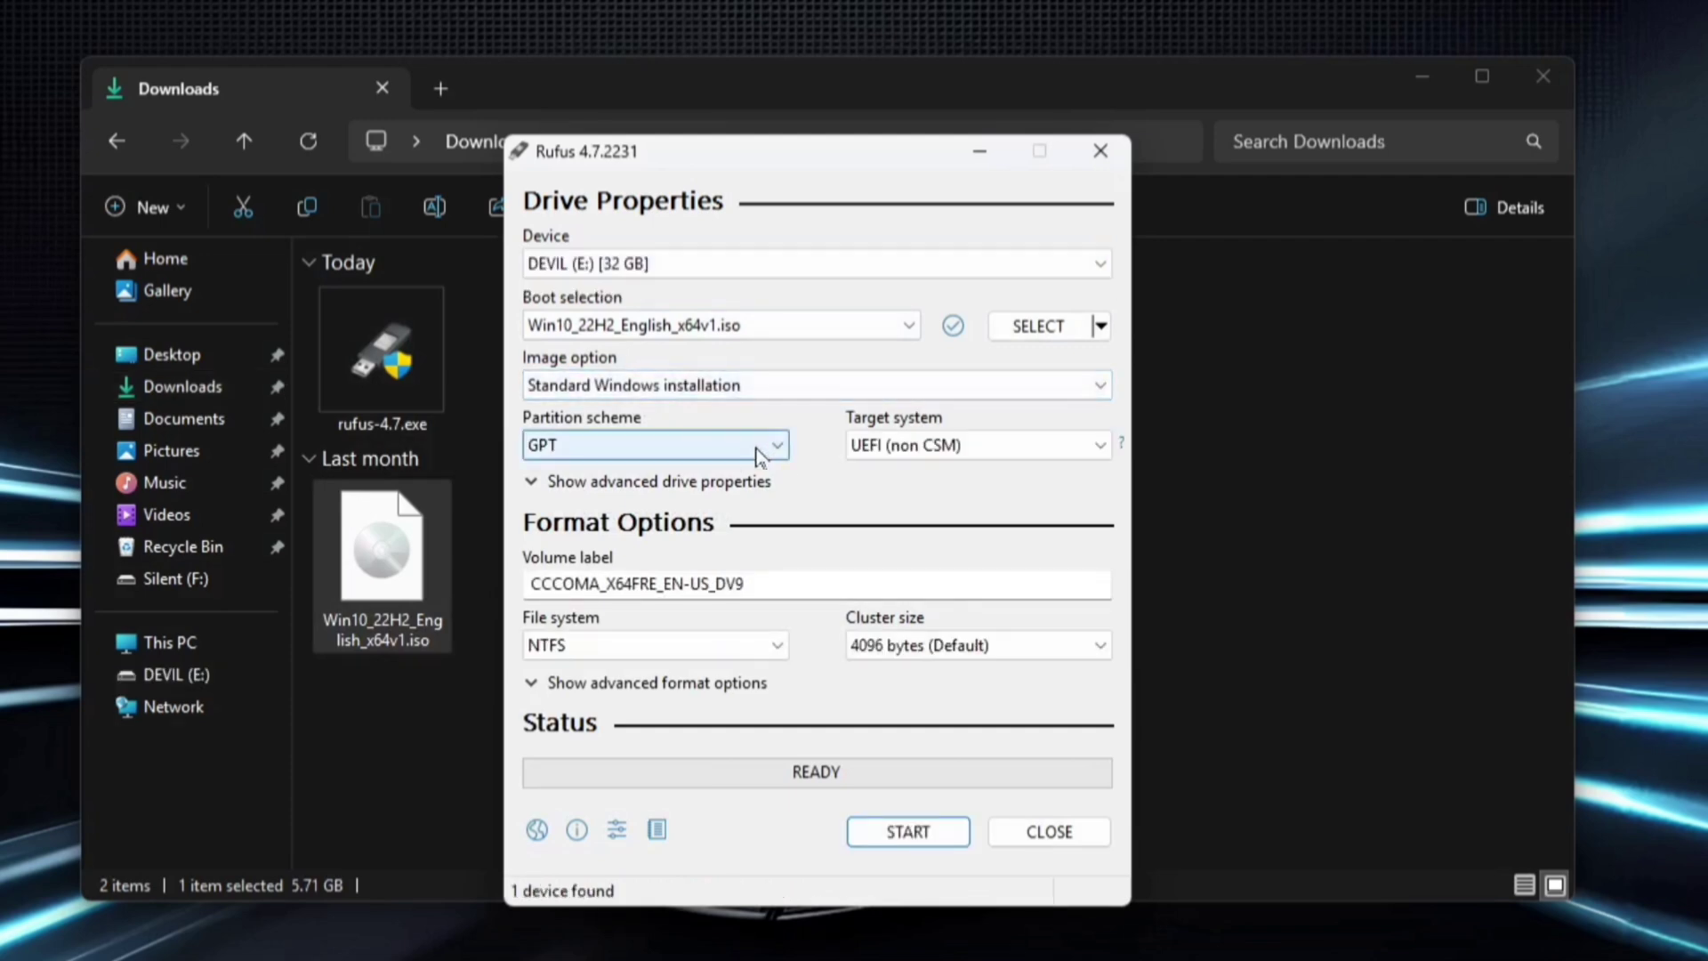
left_click(762, 445)
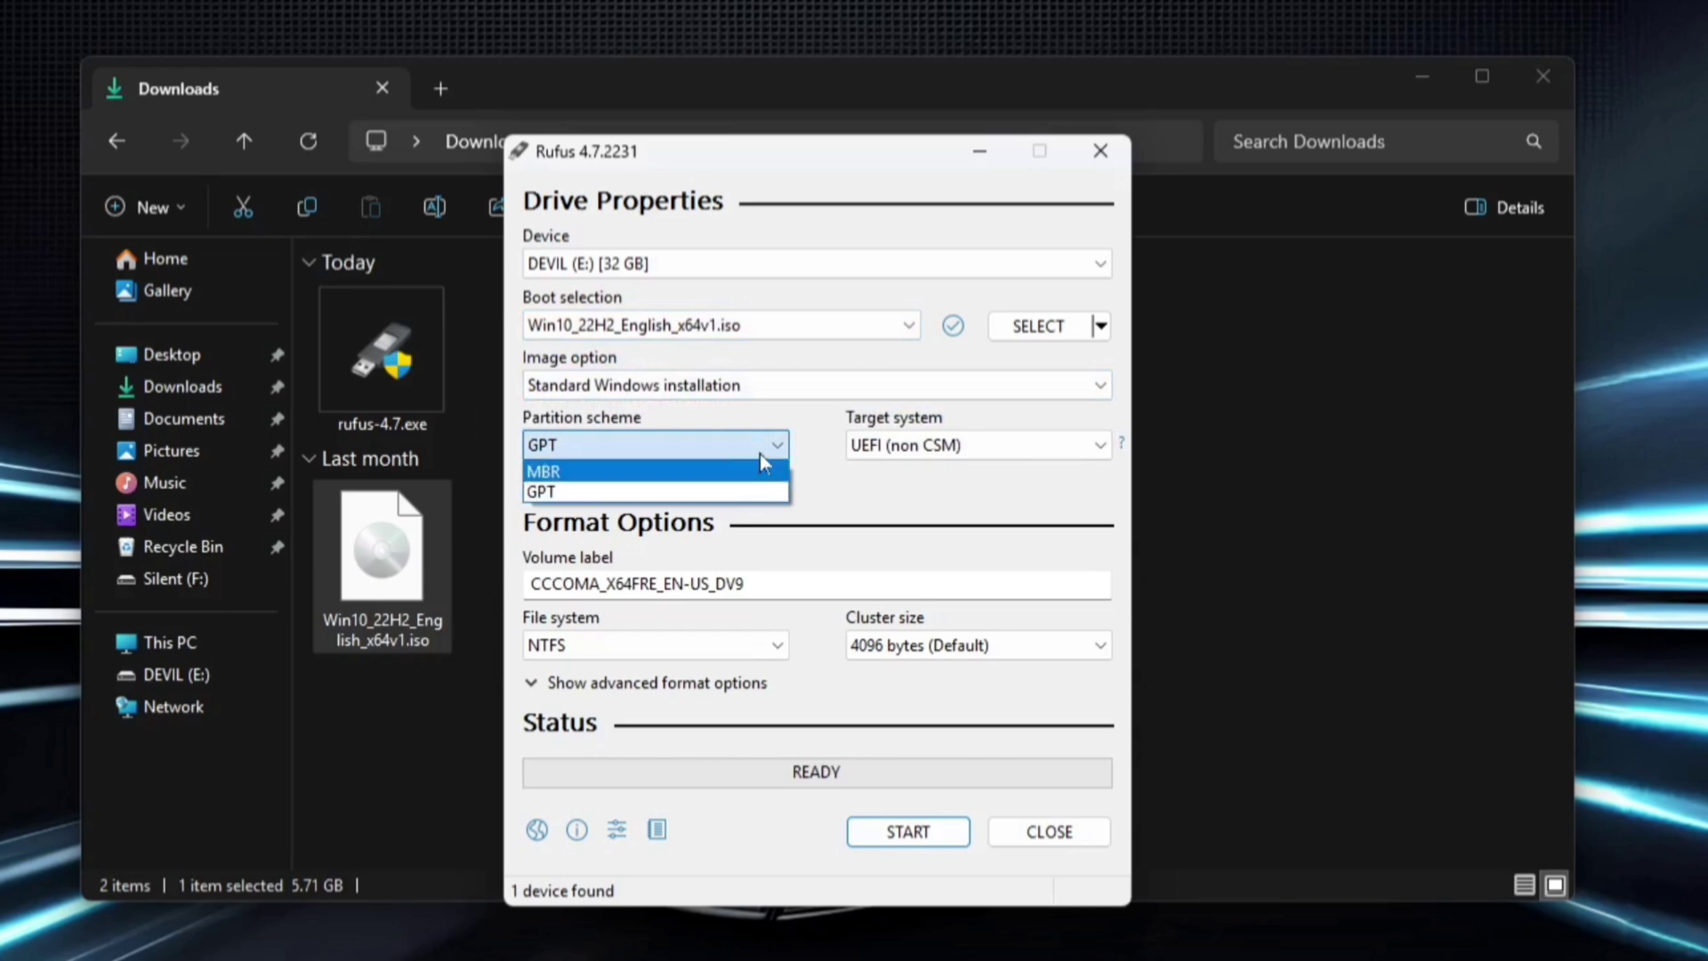
left_click(655, 491)
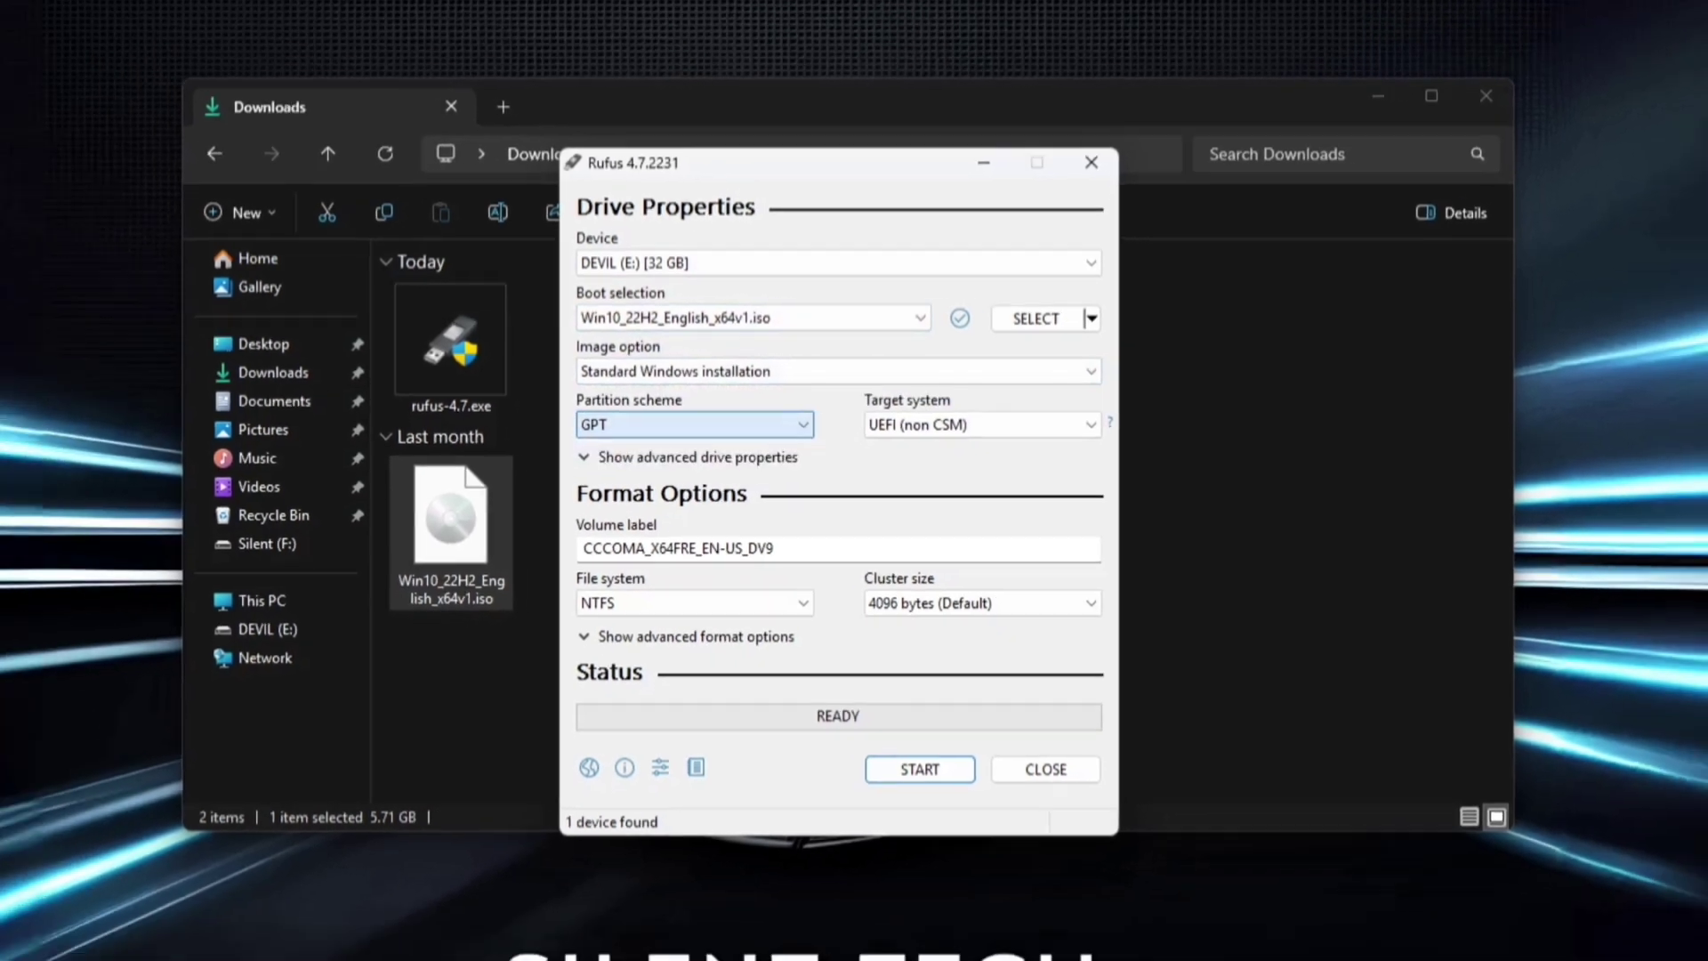
- Search Start for 'disk' and launch Create and format hard disk partitions
left_click(696, 941)
type("disk")
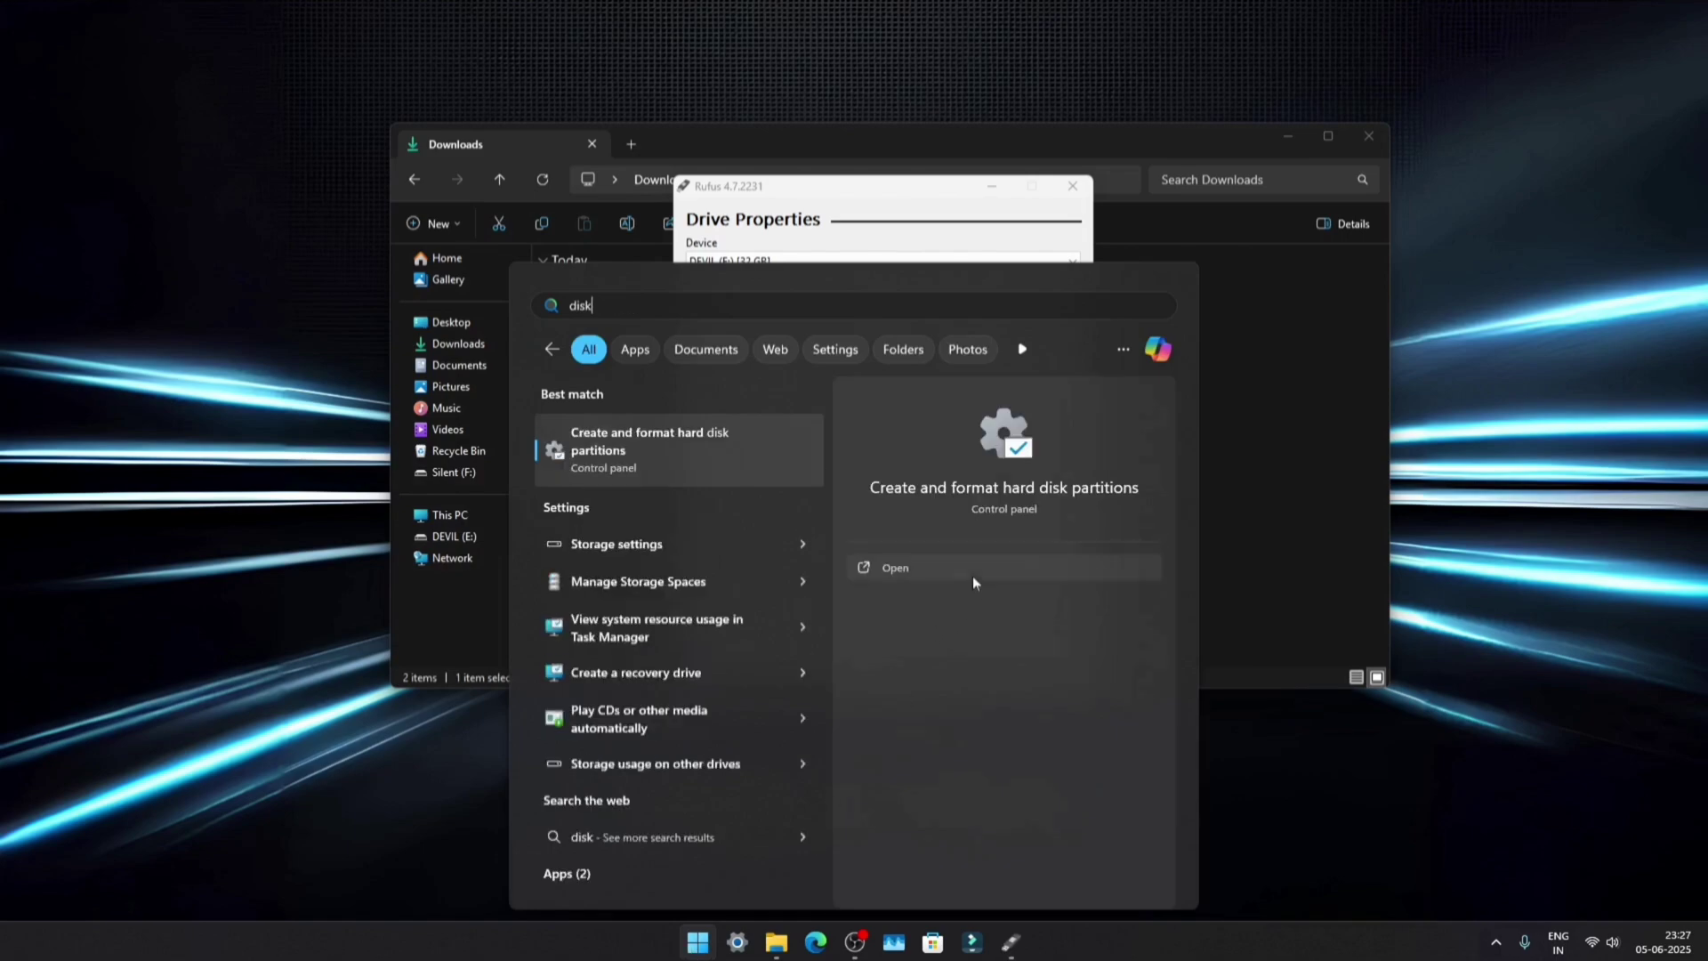
left_click(974, 573)
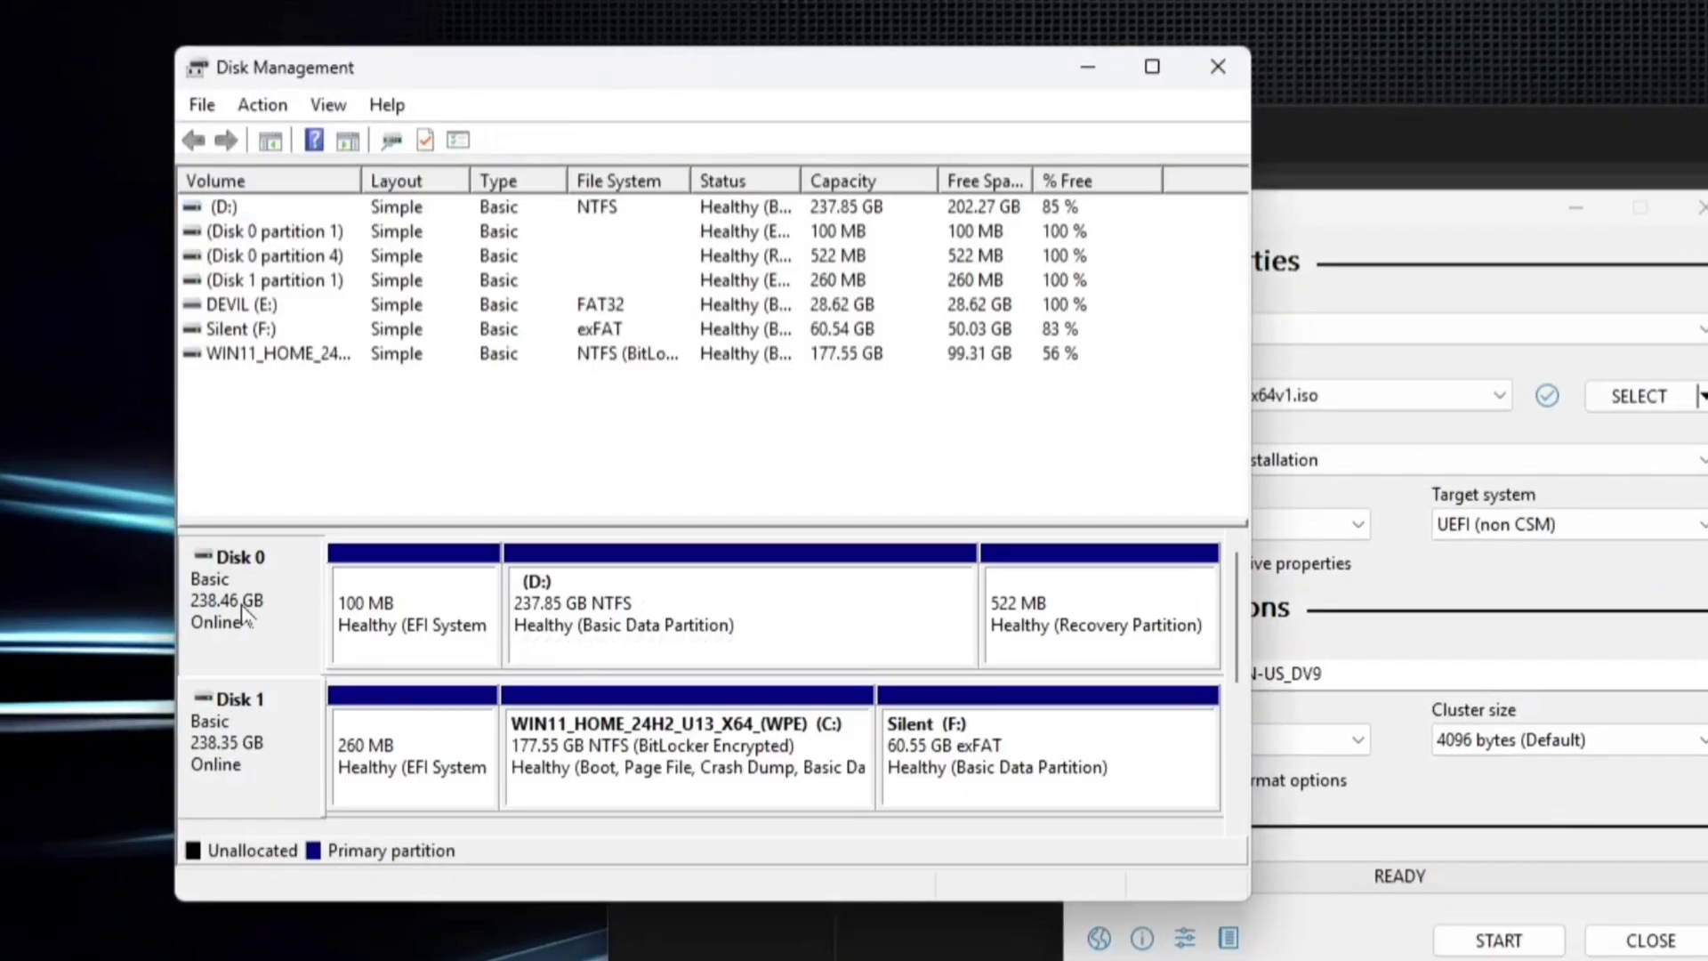
- Check Disk 0's Volumes tab to confirm GPT partition style, then close Disk Management
right_click(245, 614)
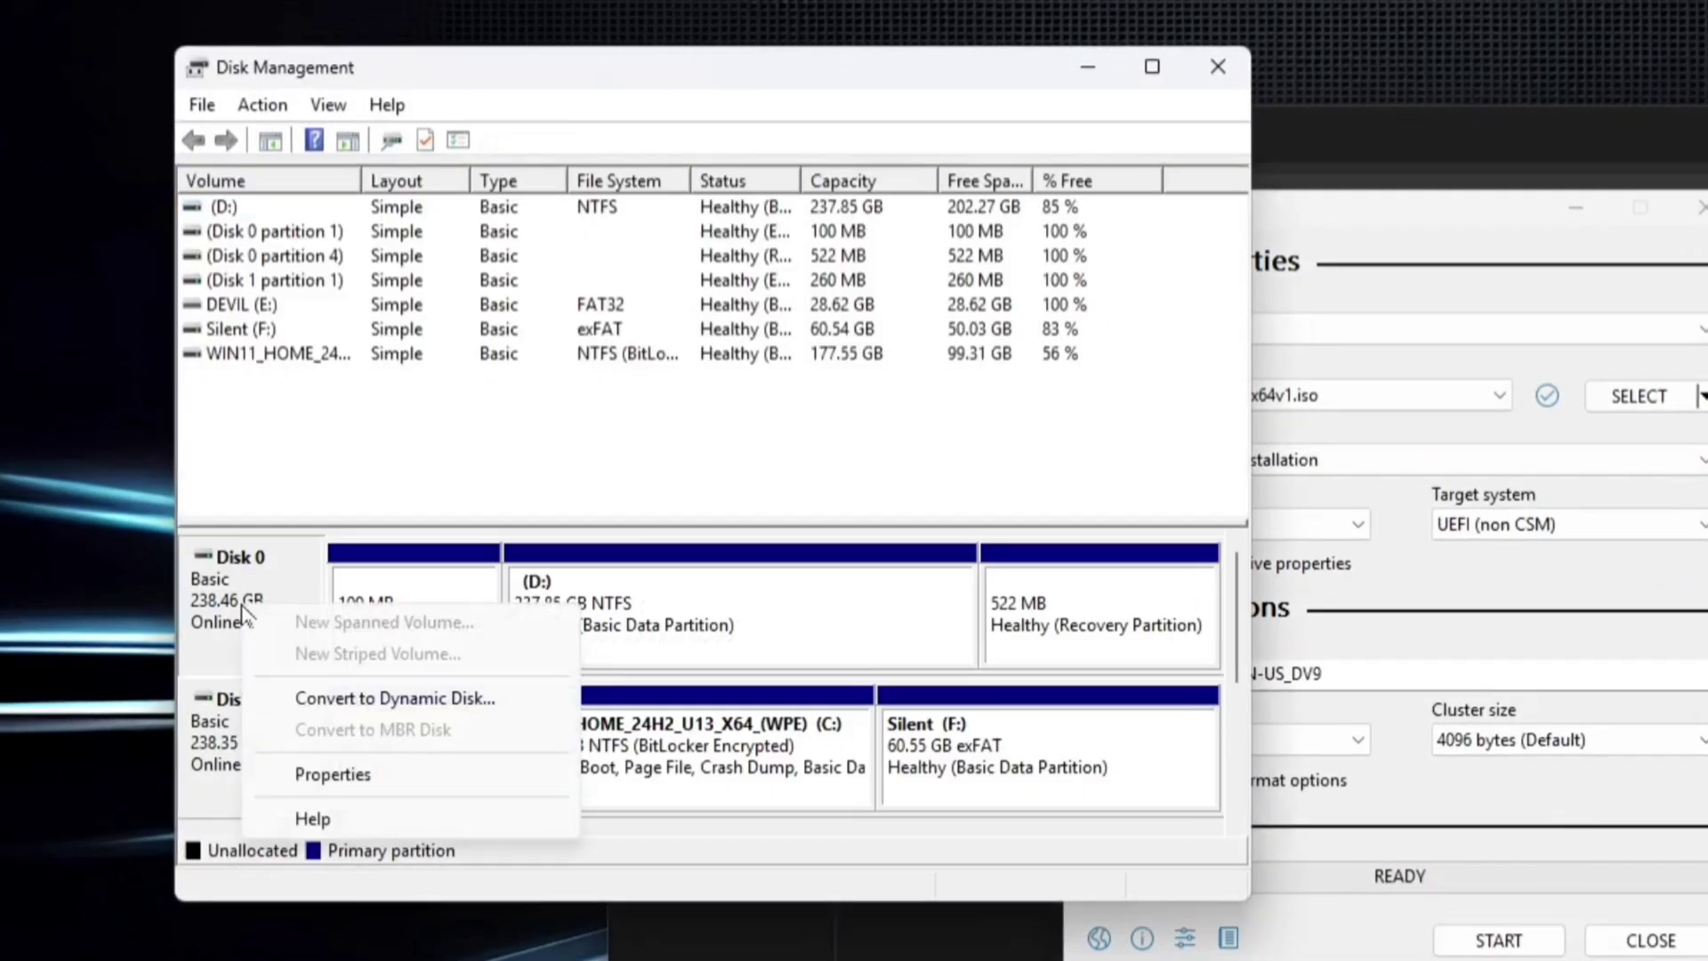
left_click(317, 778)
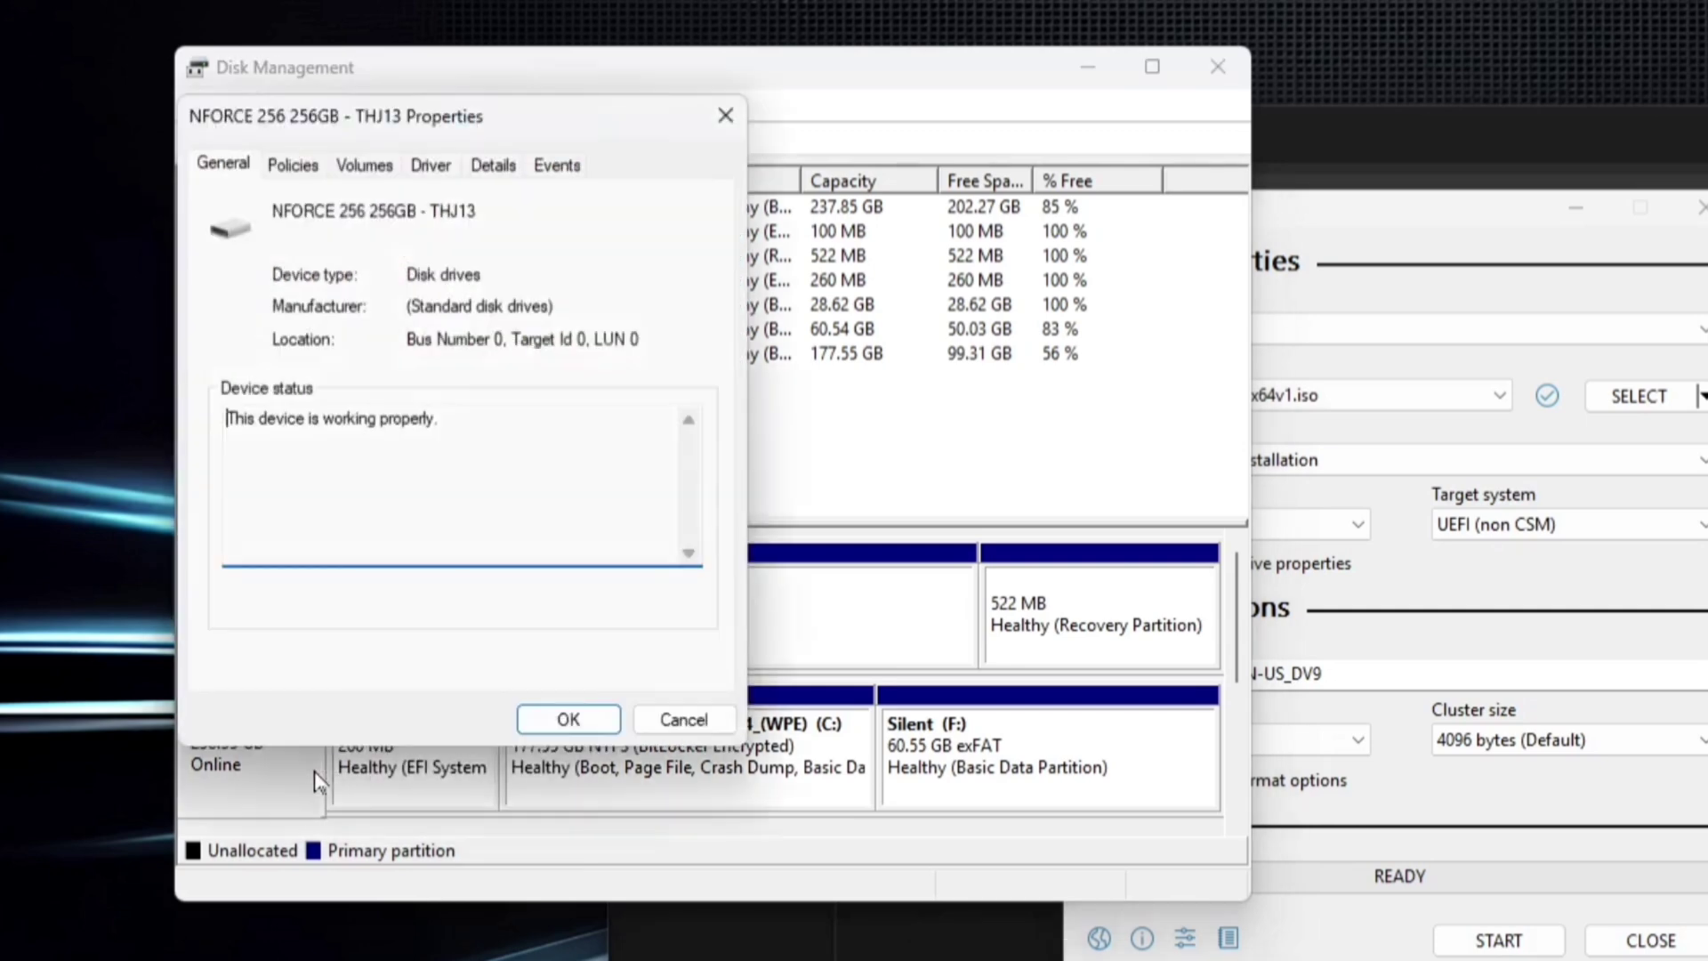
left_click(389, 174)
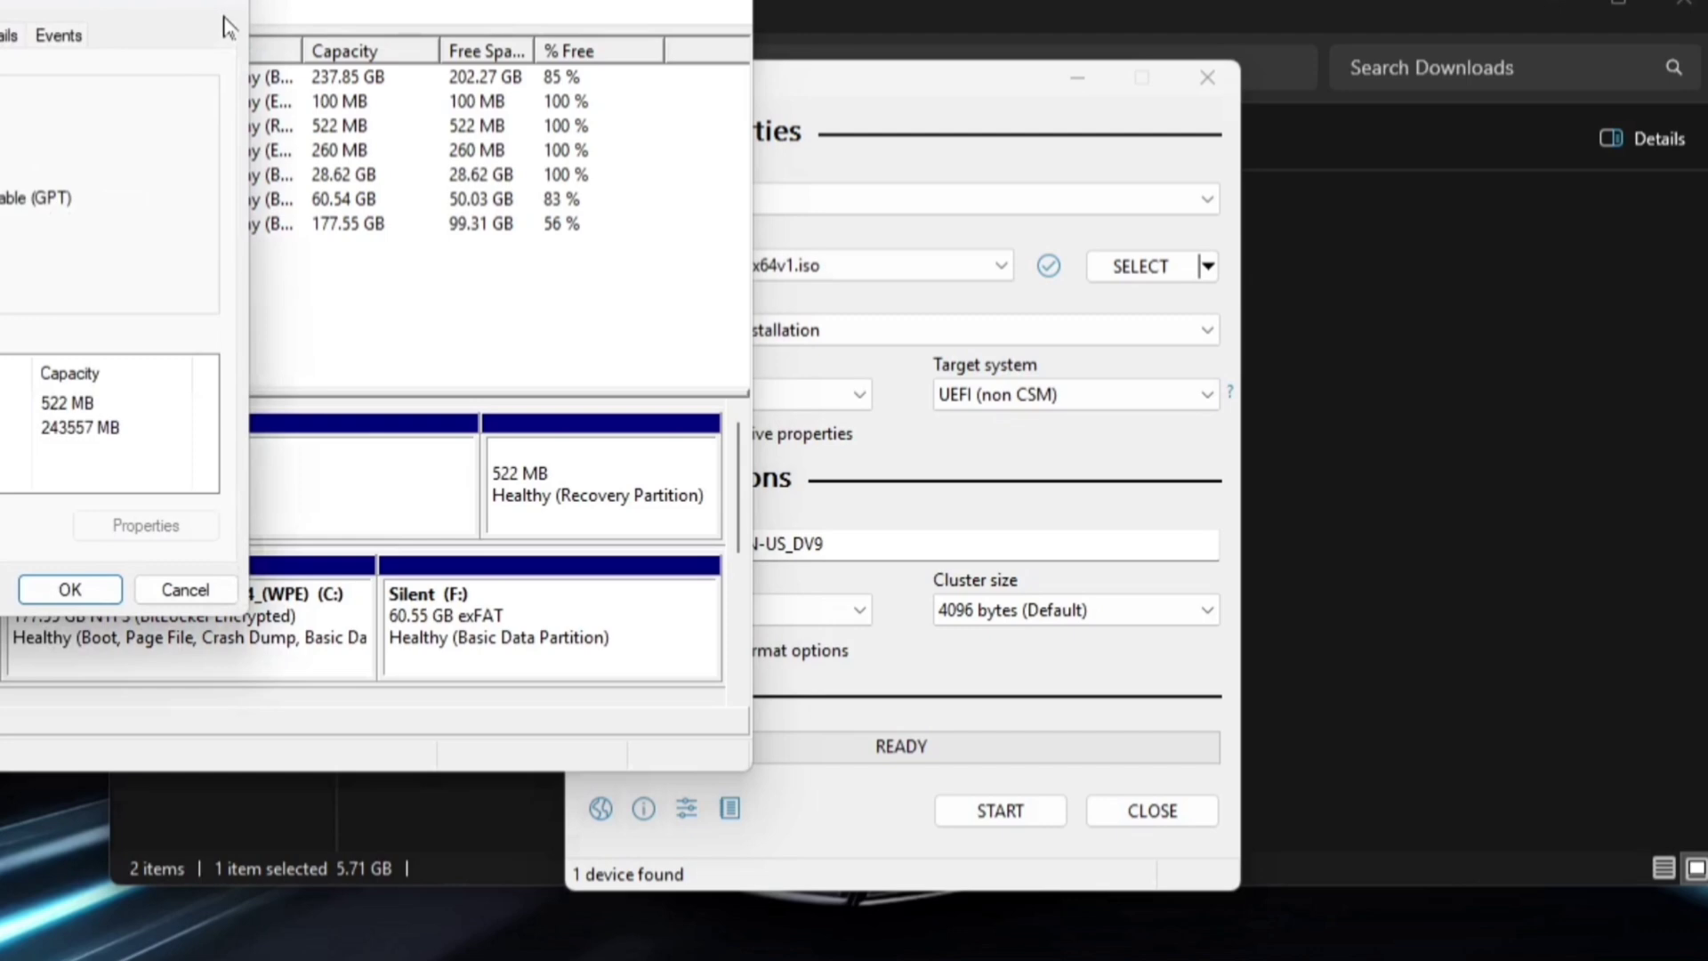
left_click(674, 103)
left_click(1166, 53)
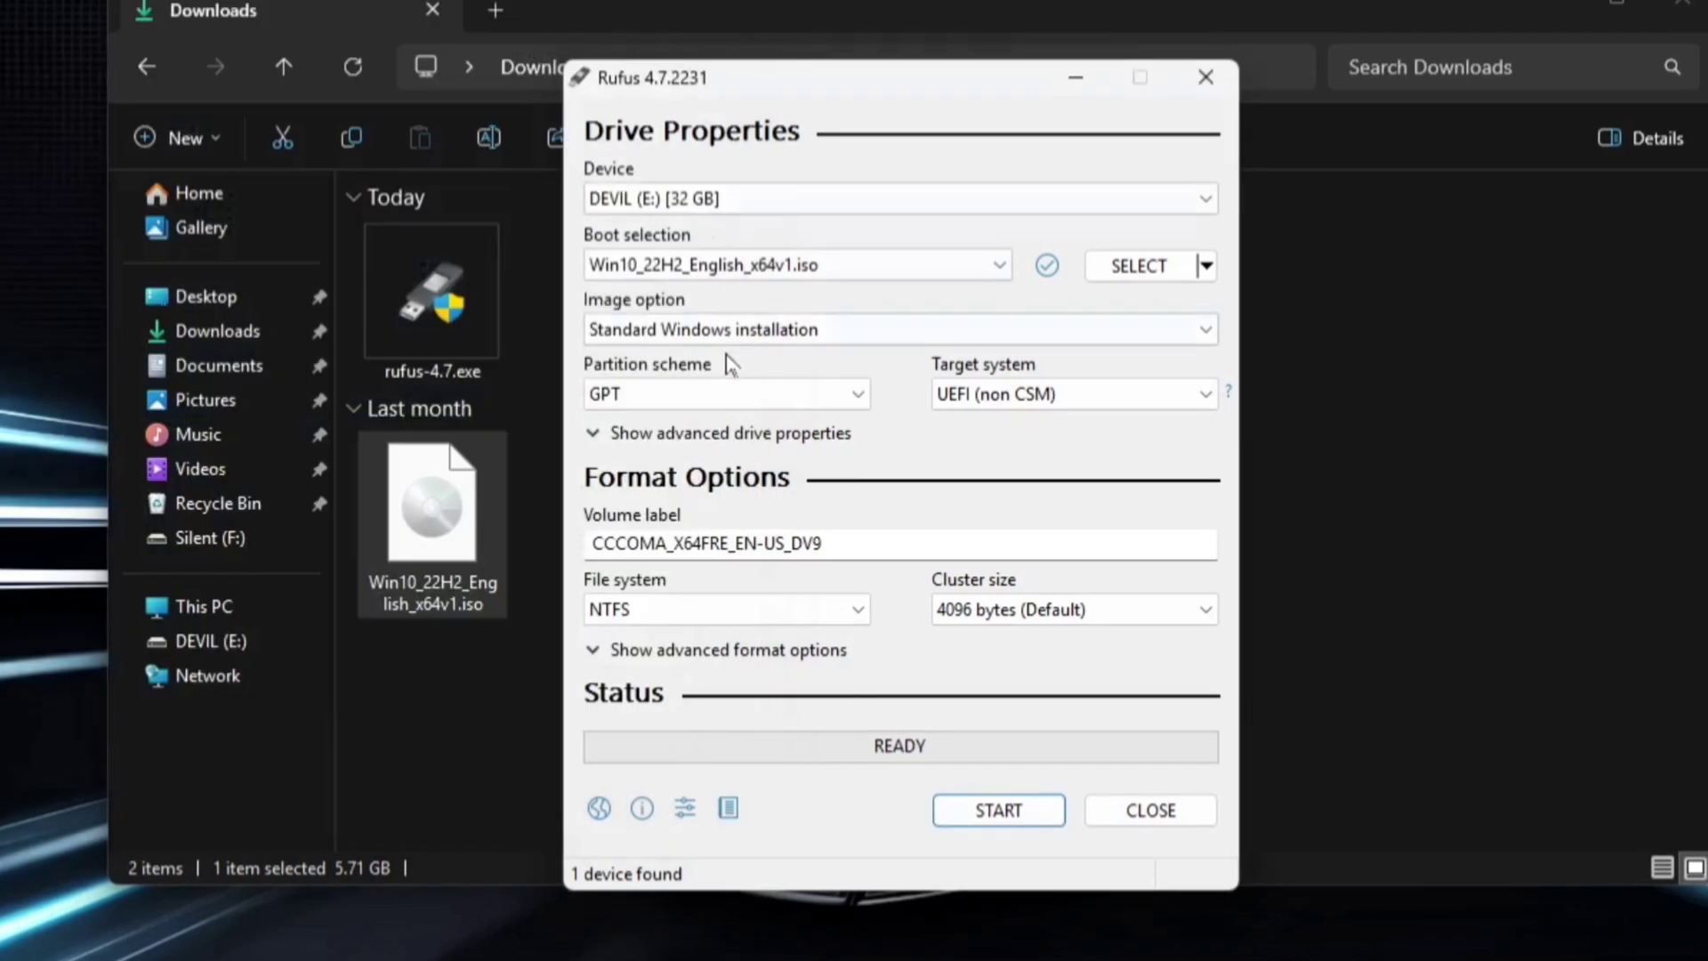
- Keep GPT, start writing the ISO, and accept the customisation, bootloader and erase prompts
left_click(781, 389)
left_click(723, 462)
left_click(963, 812)
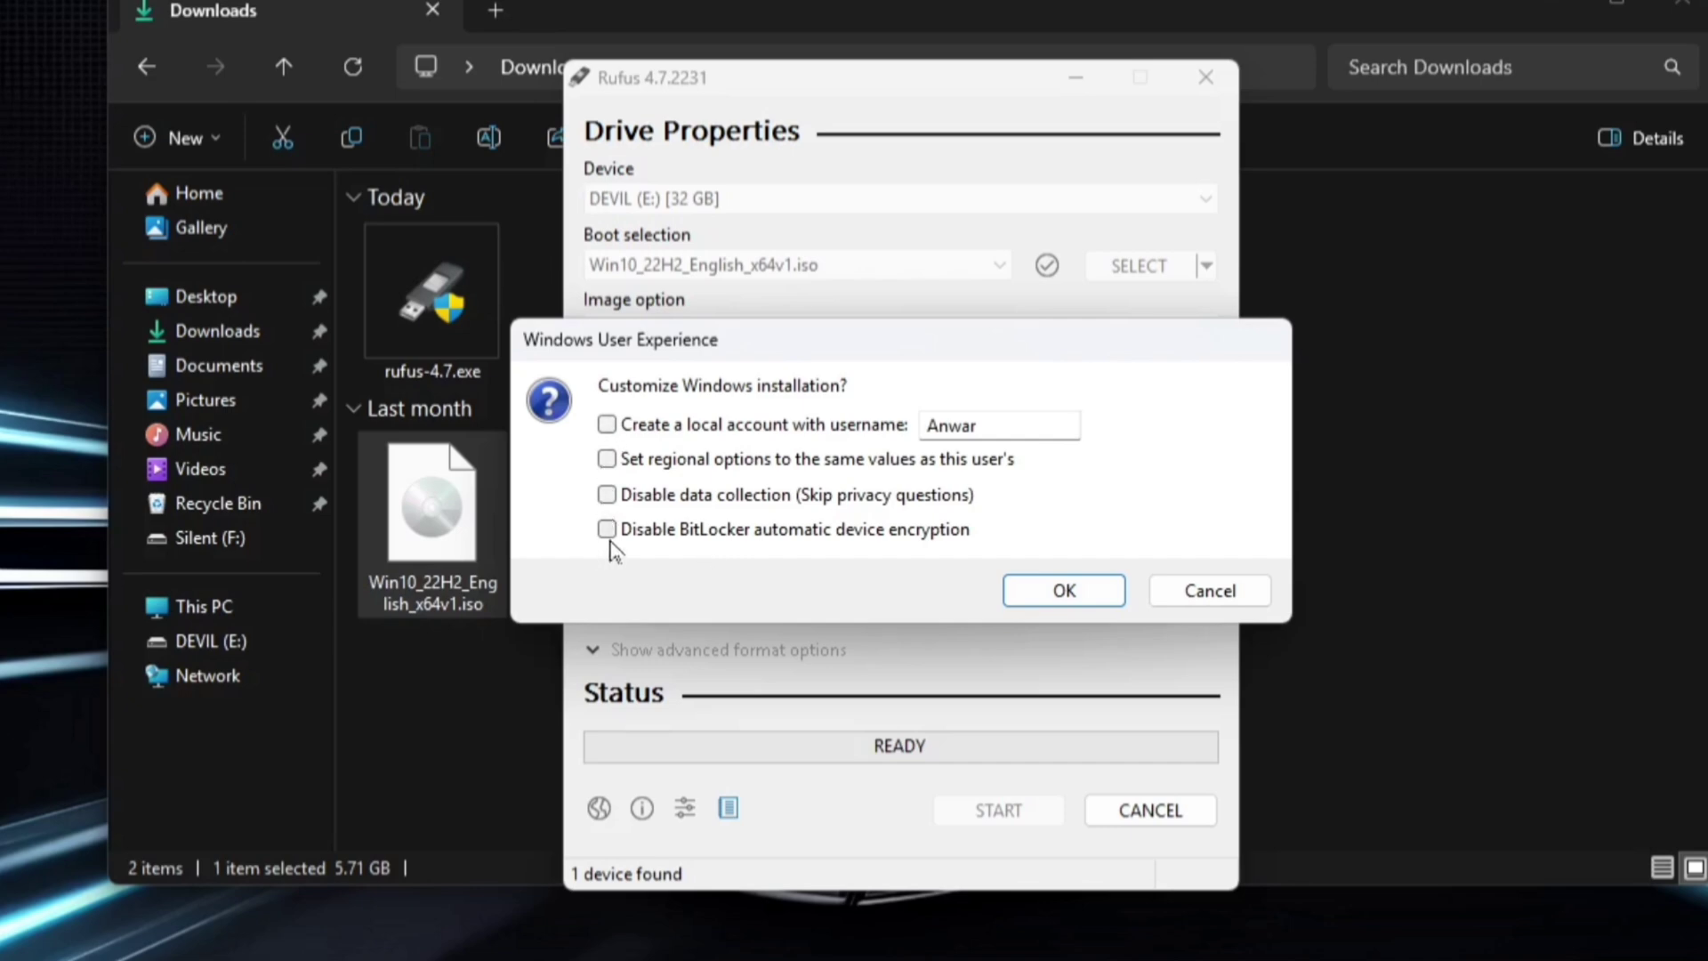
left_click(1054, 591)
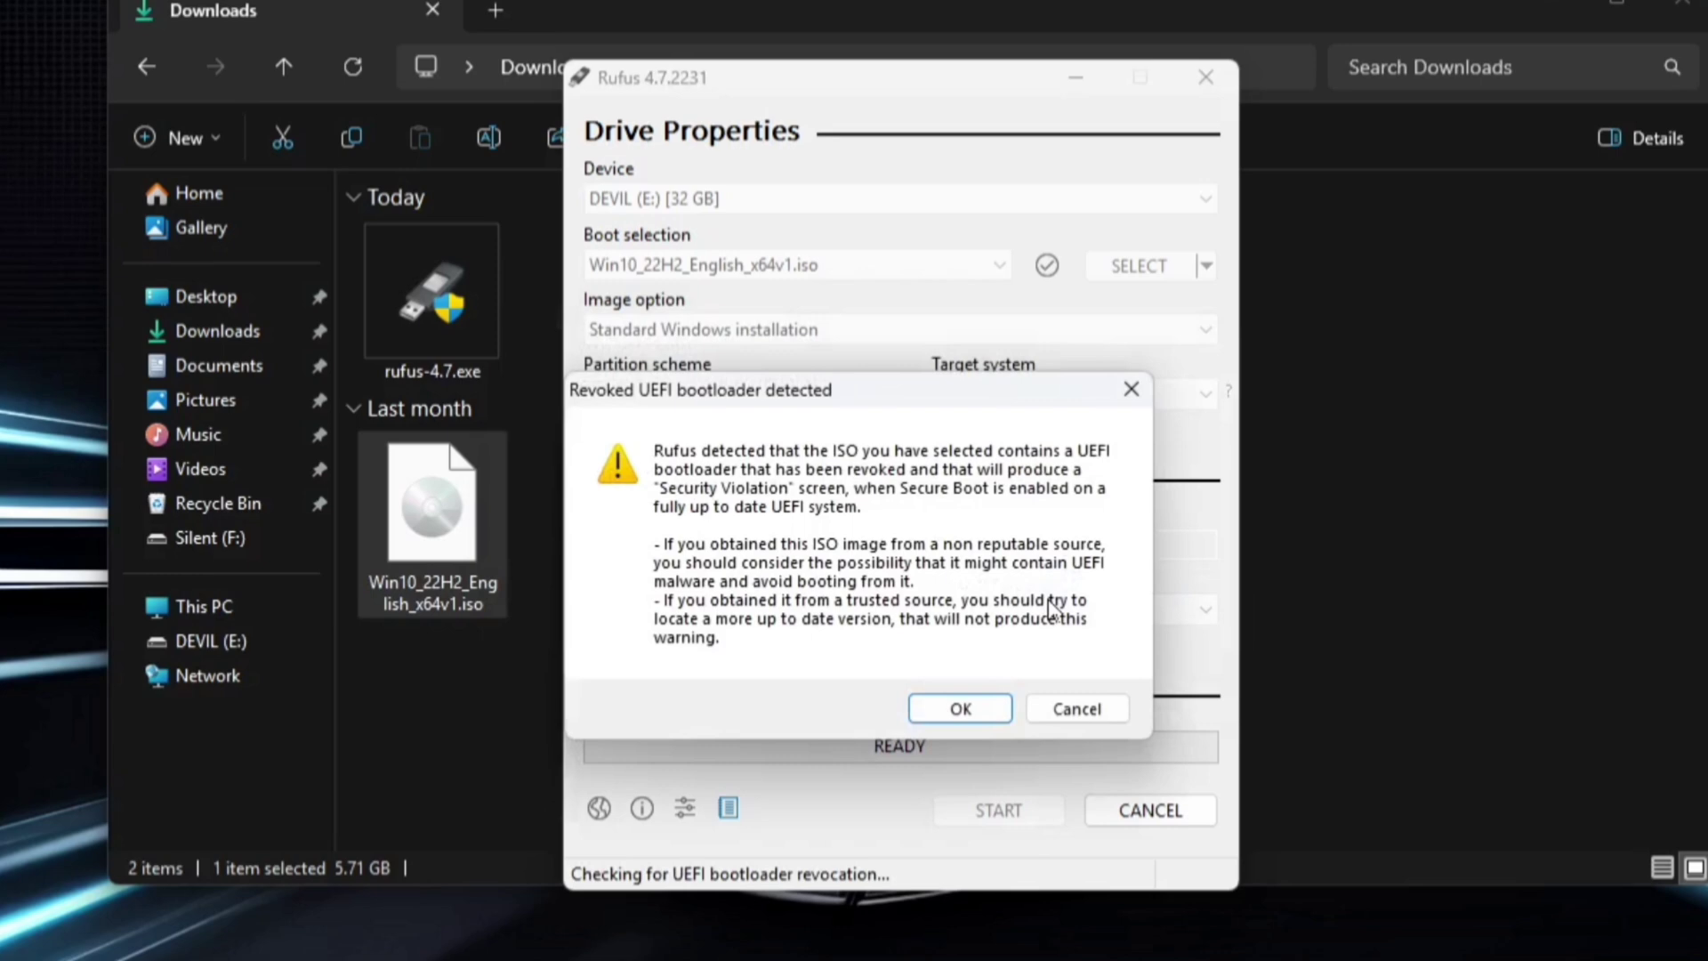
left_click(945, 717)
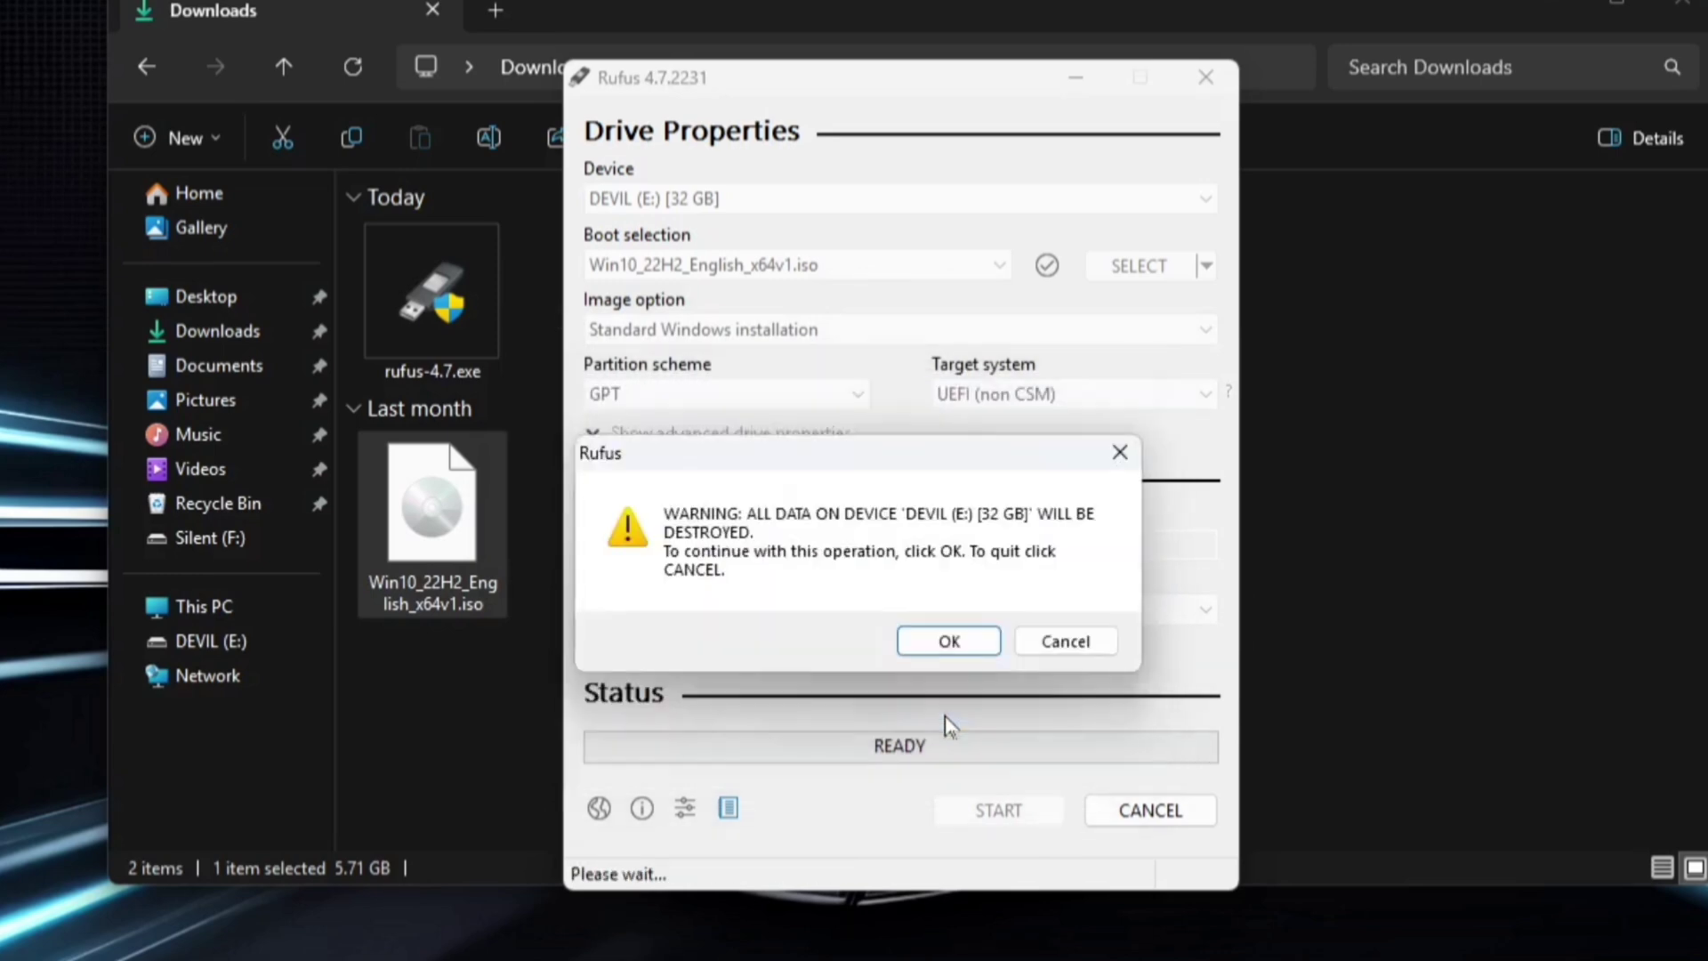
left_click(950, 642)
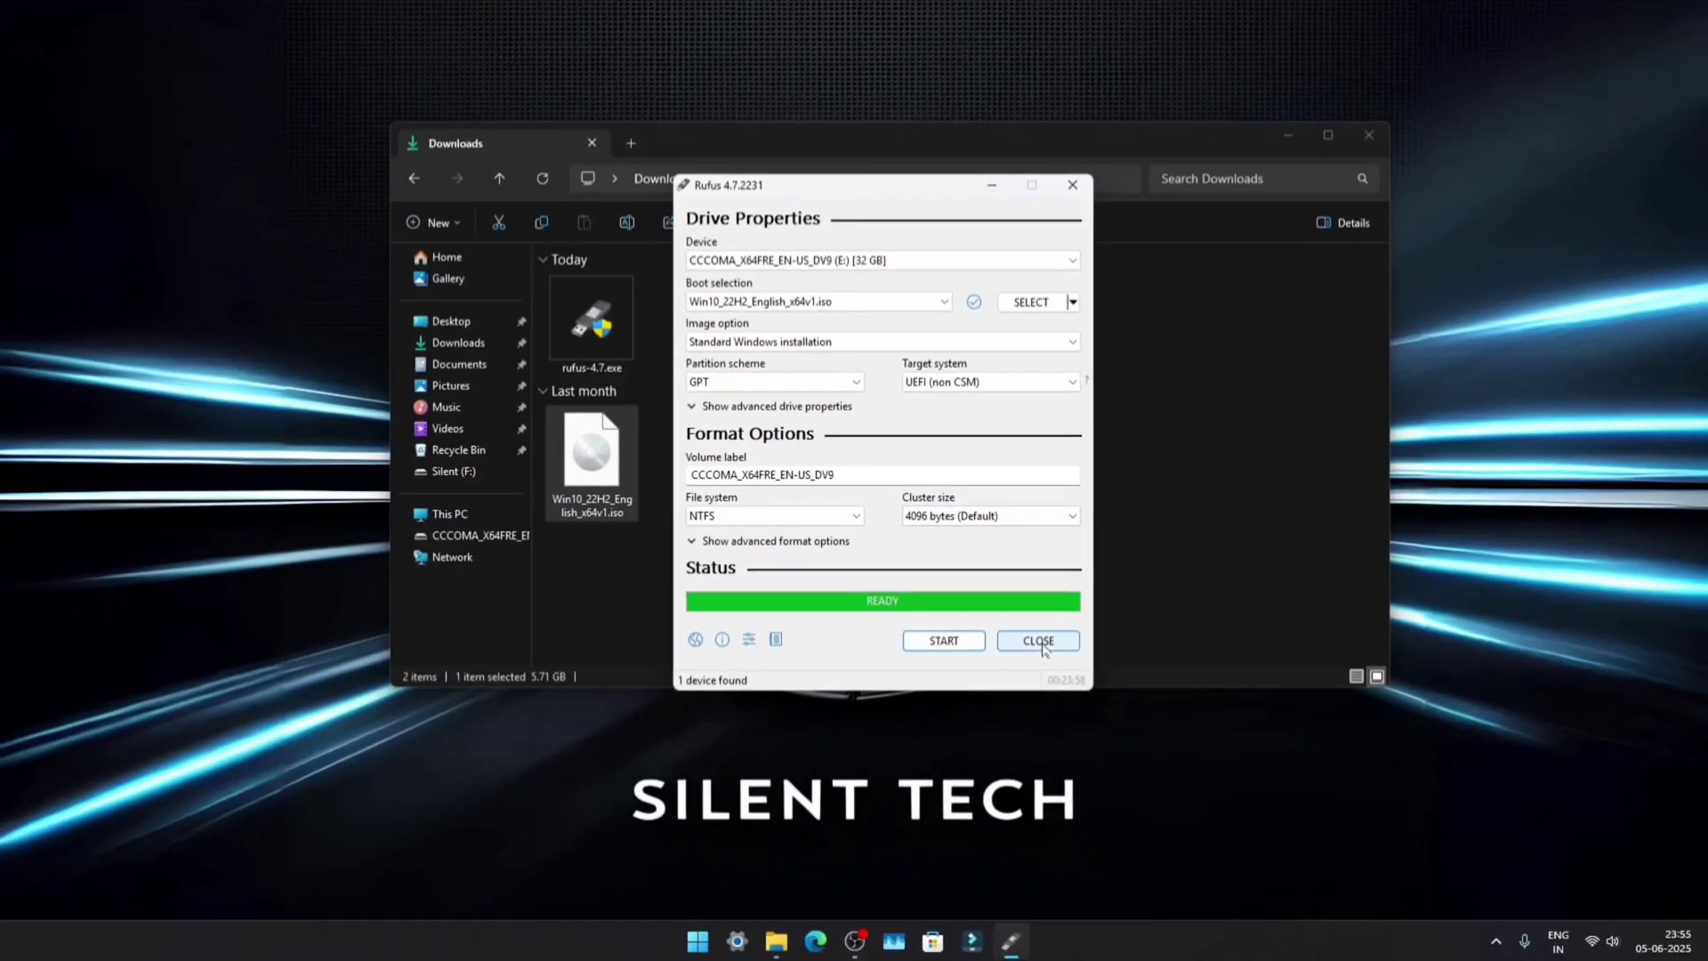
- Close Rufus and Explorer, restart, and boot from the UEFI: USB entry
left_click(1038, 640)
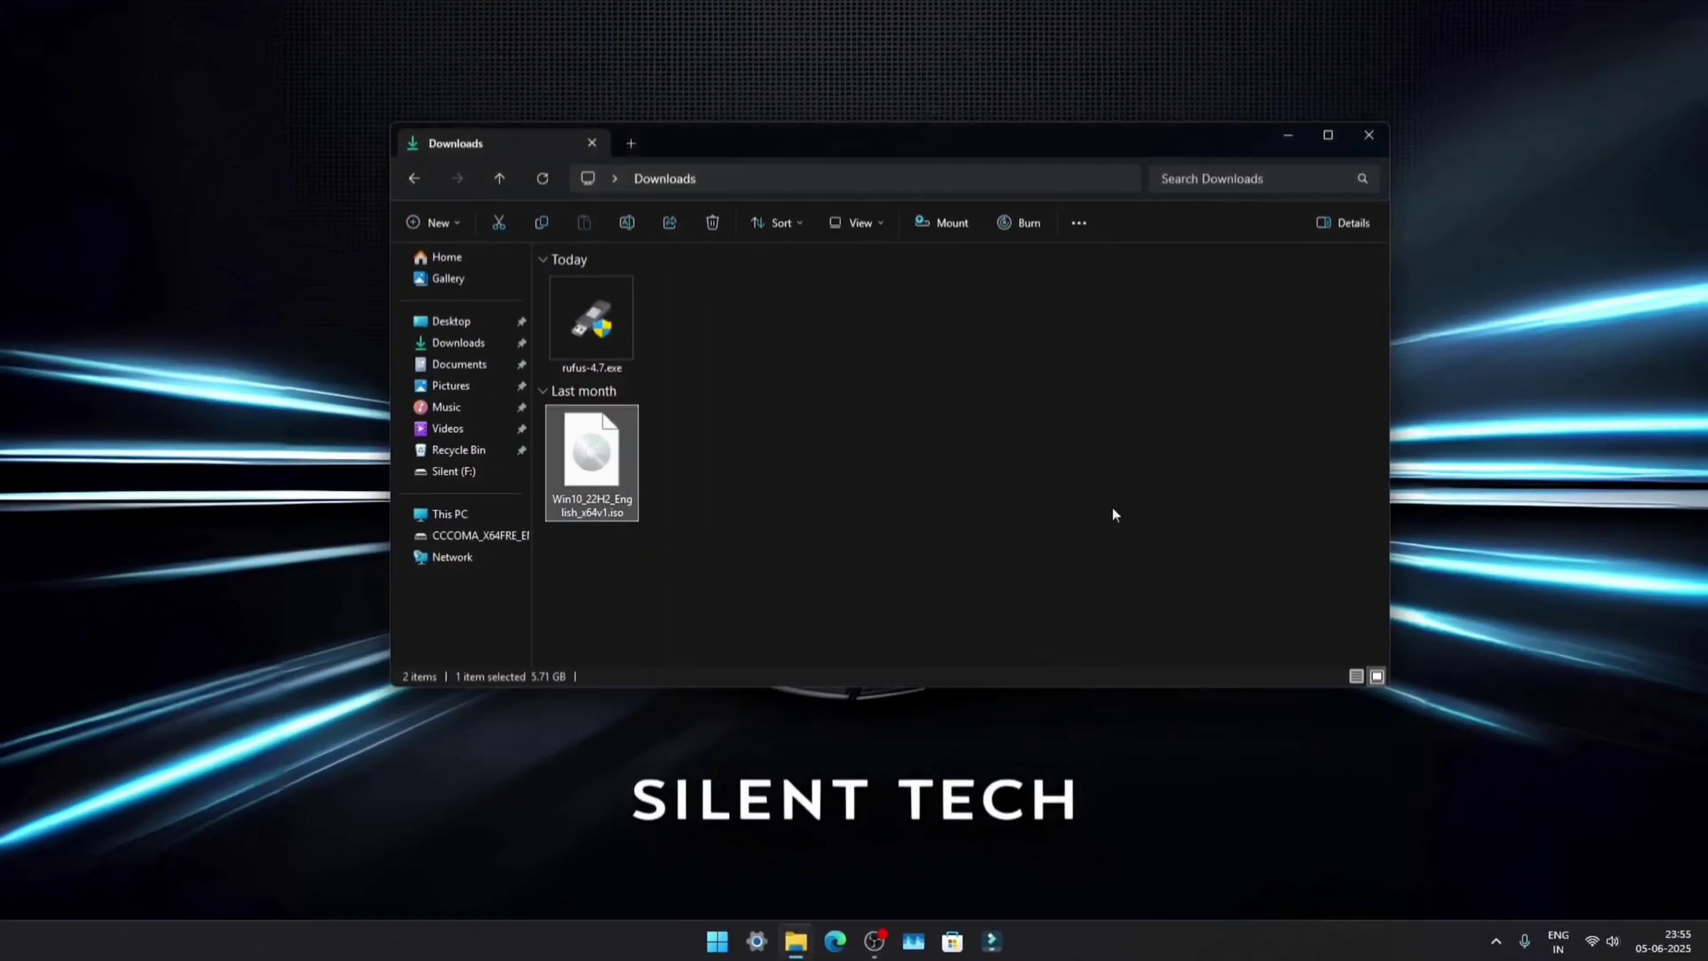
left_click(1368, 135)
left_click(722, 940)
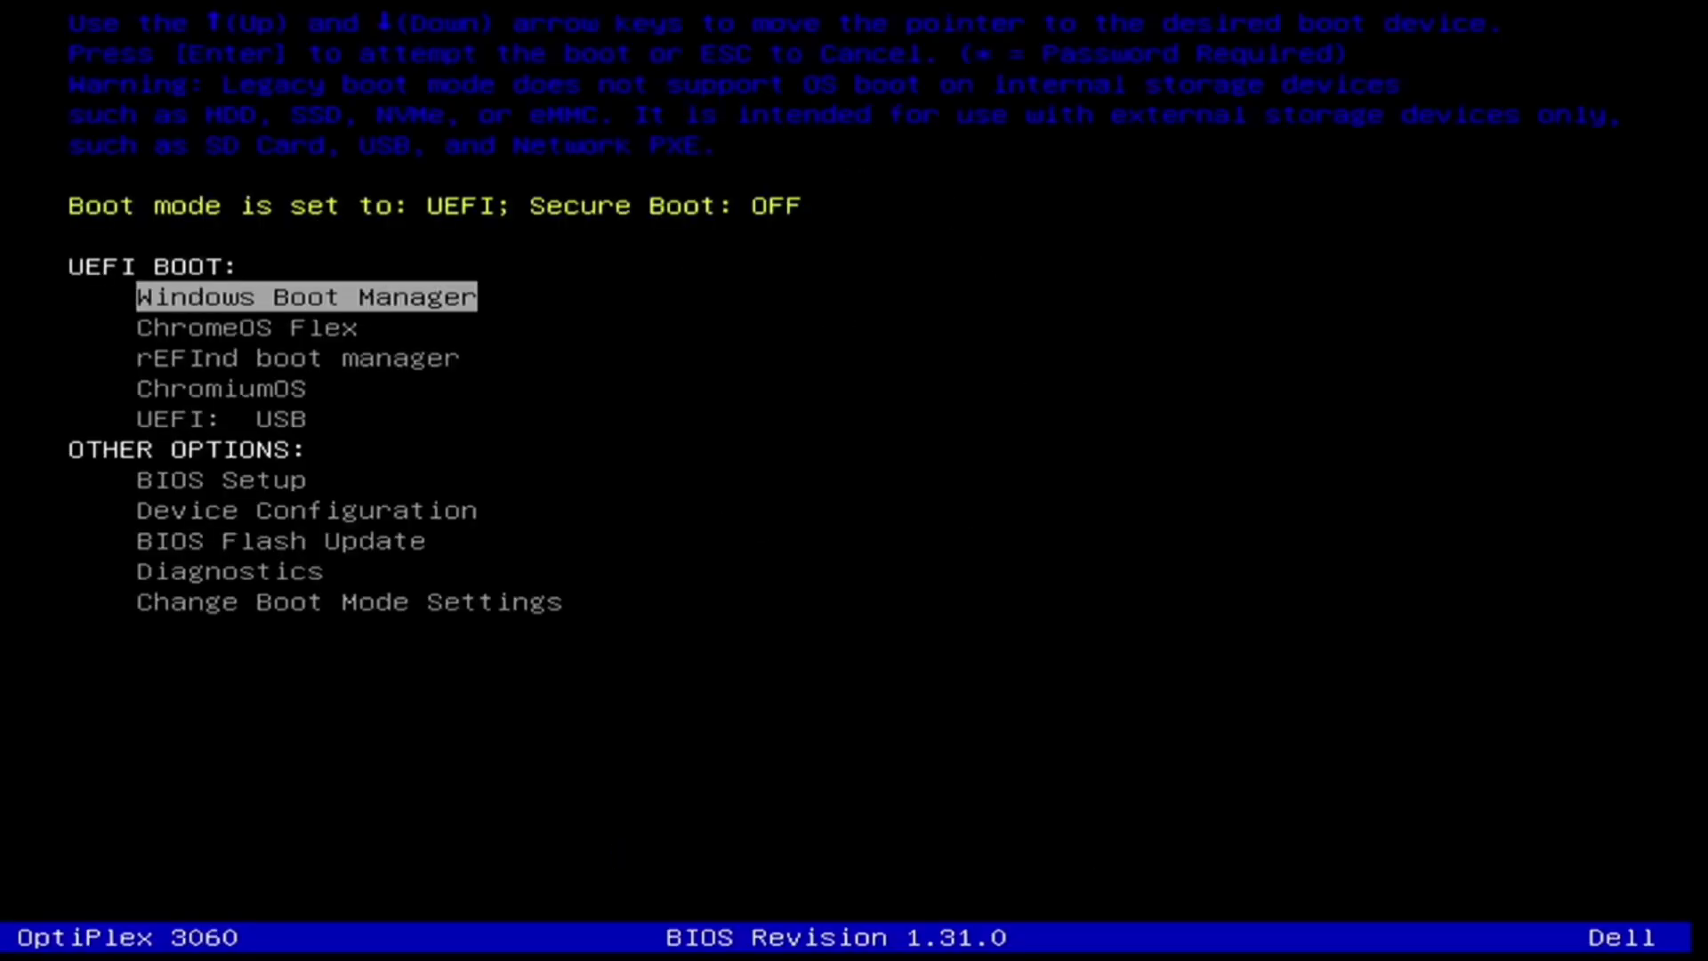
key("Down")
key("Down")
key("Down")
key("Down")
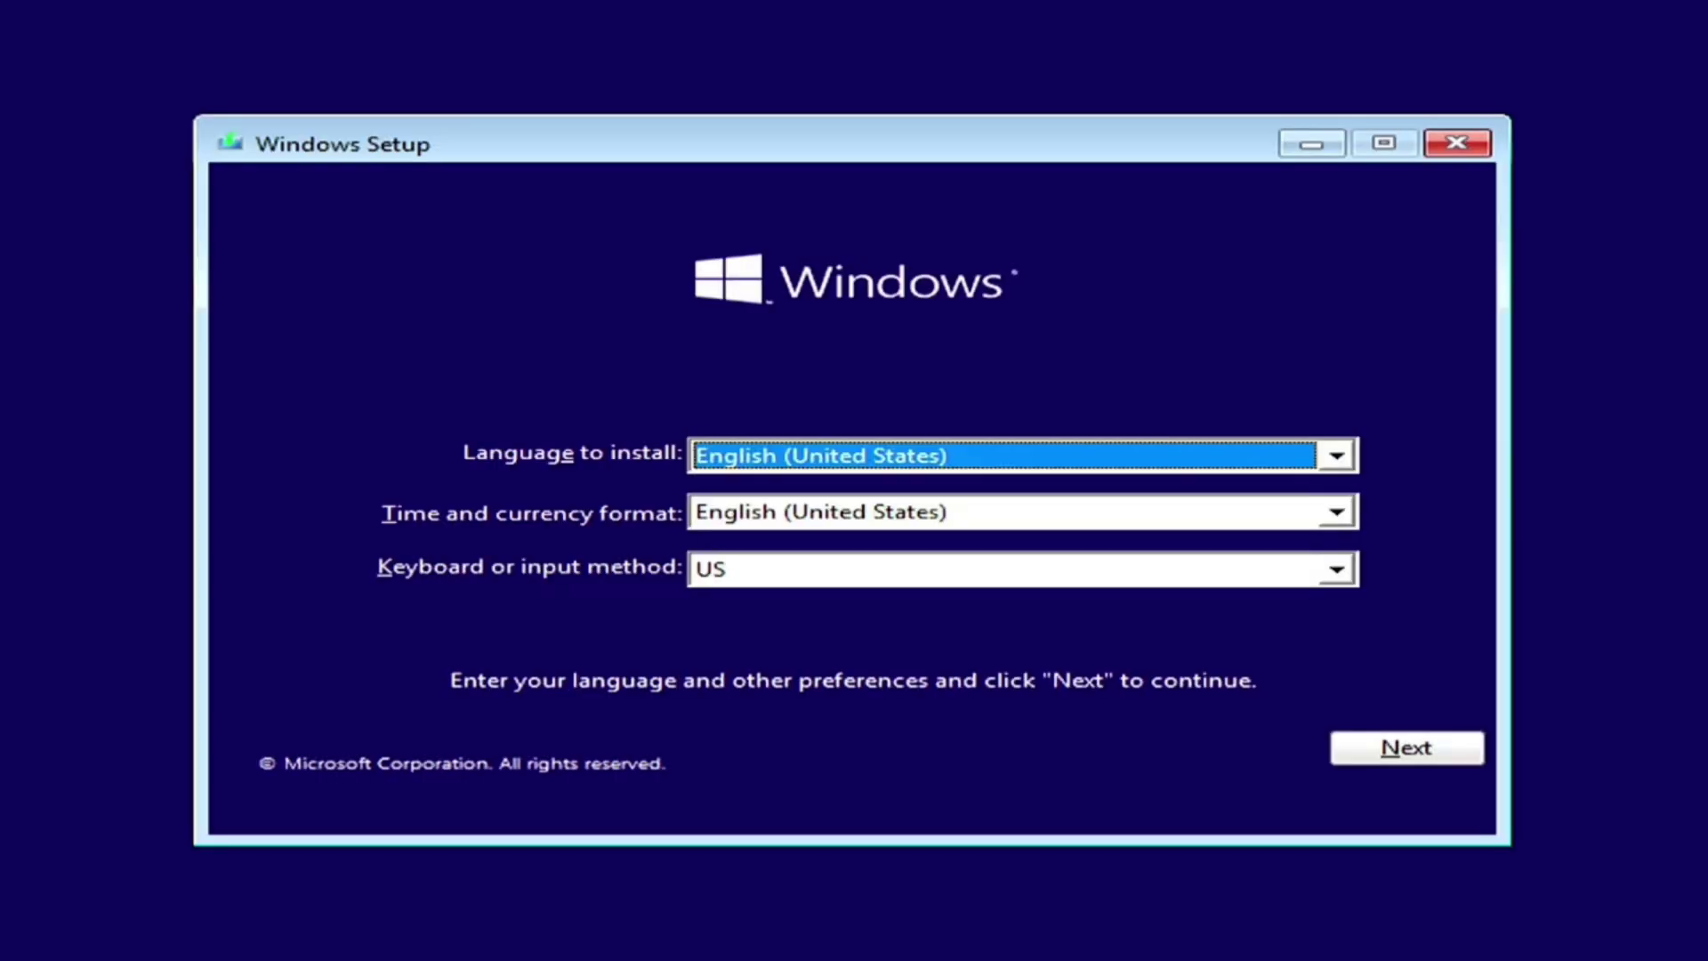
- Keep English (United States) as the install language and time and currency format
left_click(945, 462)
left_click(950, 480)
left_click(965, 514)
left_click(981, 541)
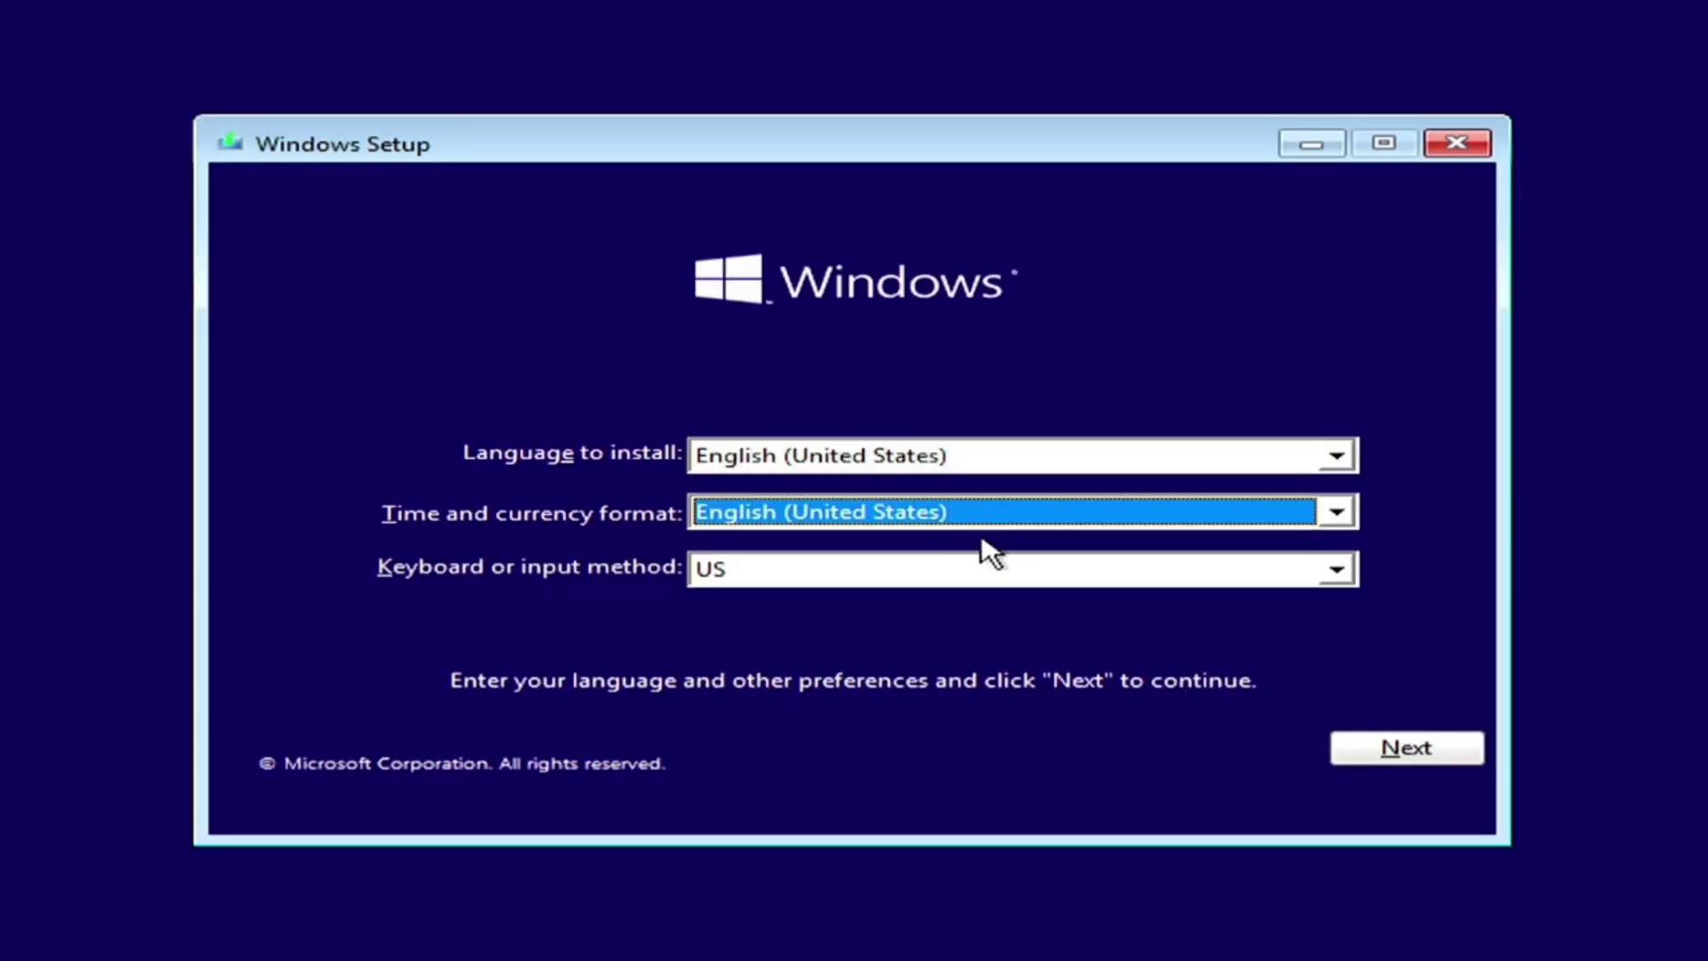
left_click(1406, 763)
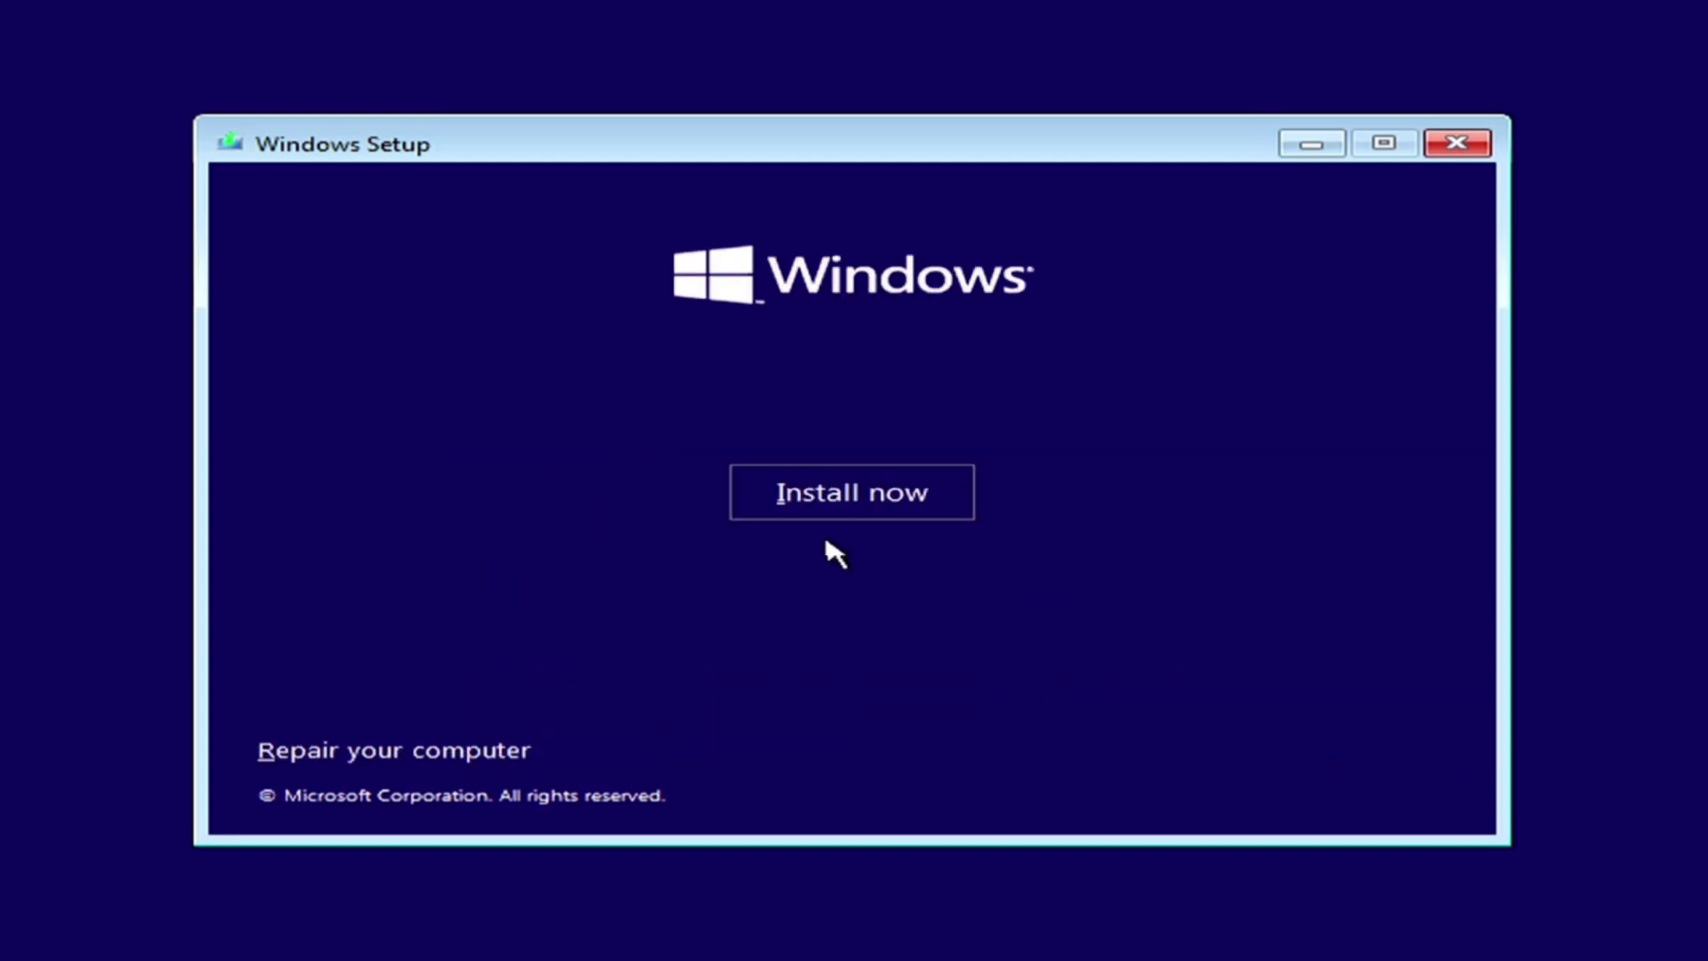
- Start the Windows installation and accept the license terms
left_click(859, 498)
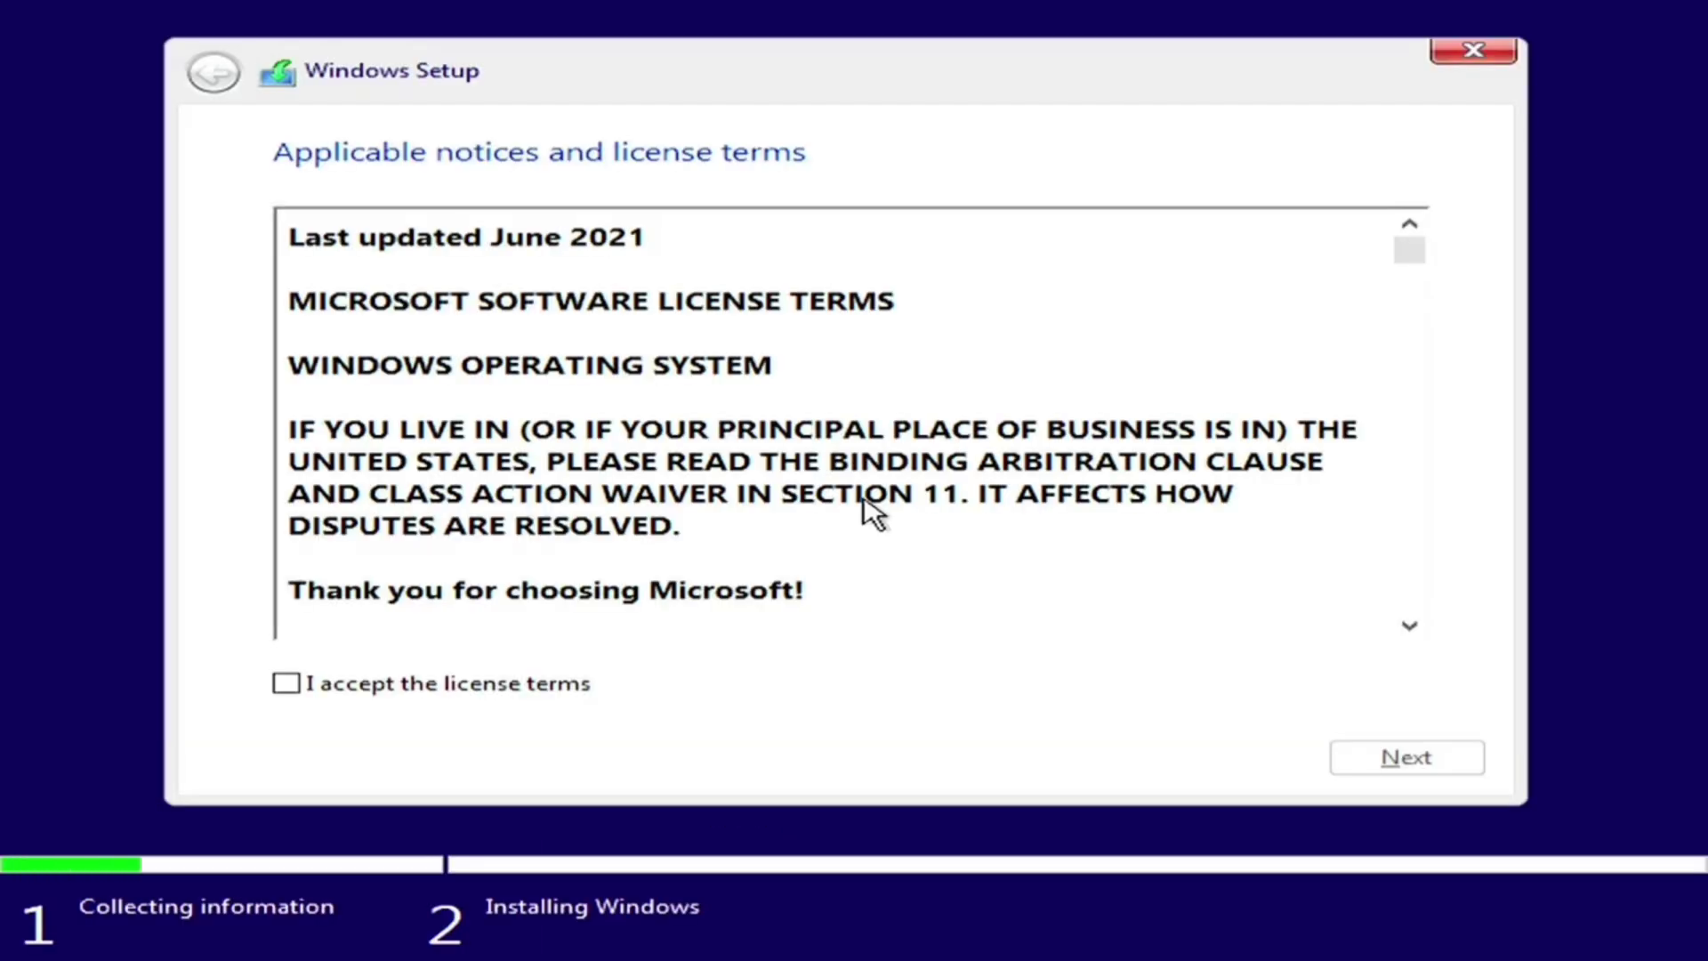
left_click(286, 683)
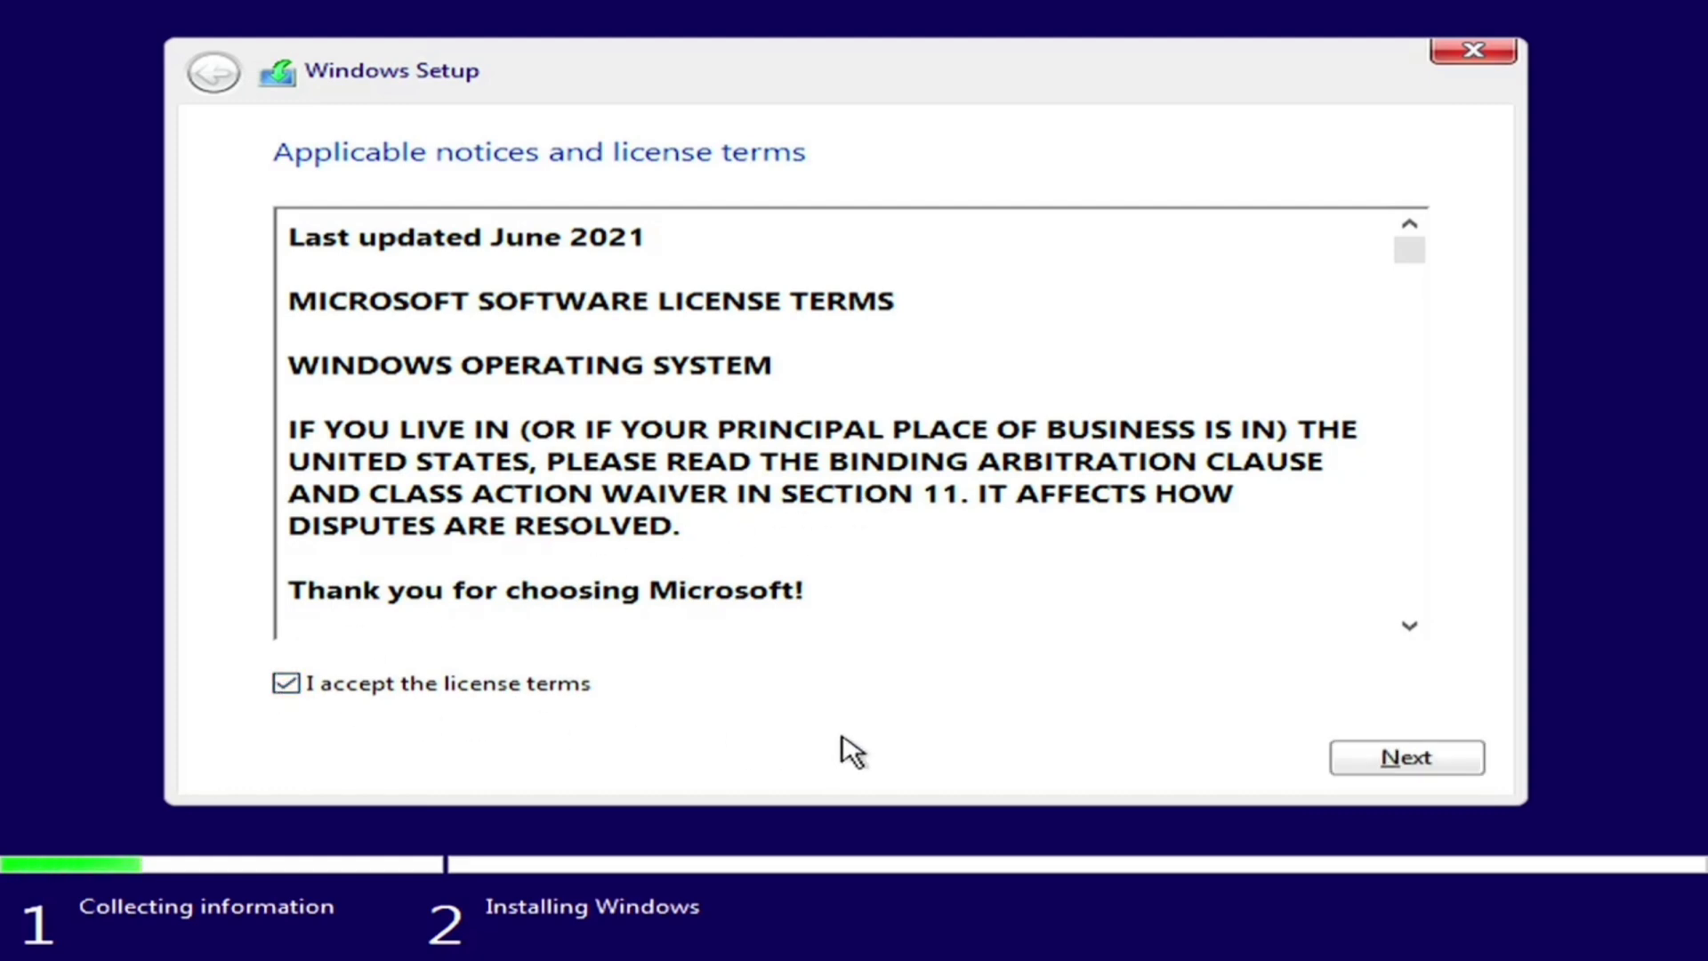
left_click(1383, 769)
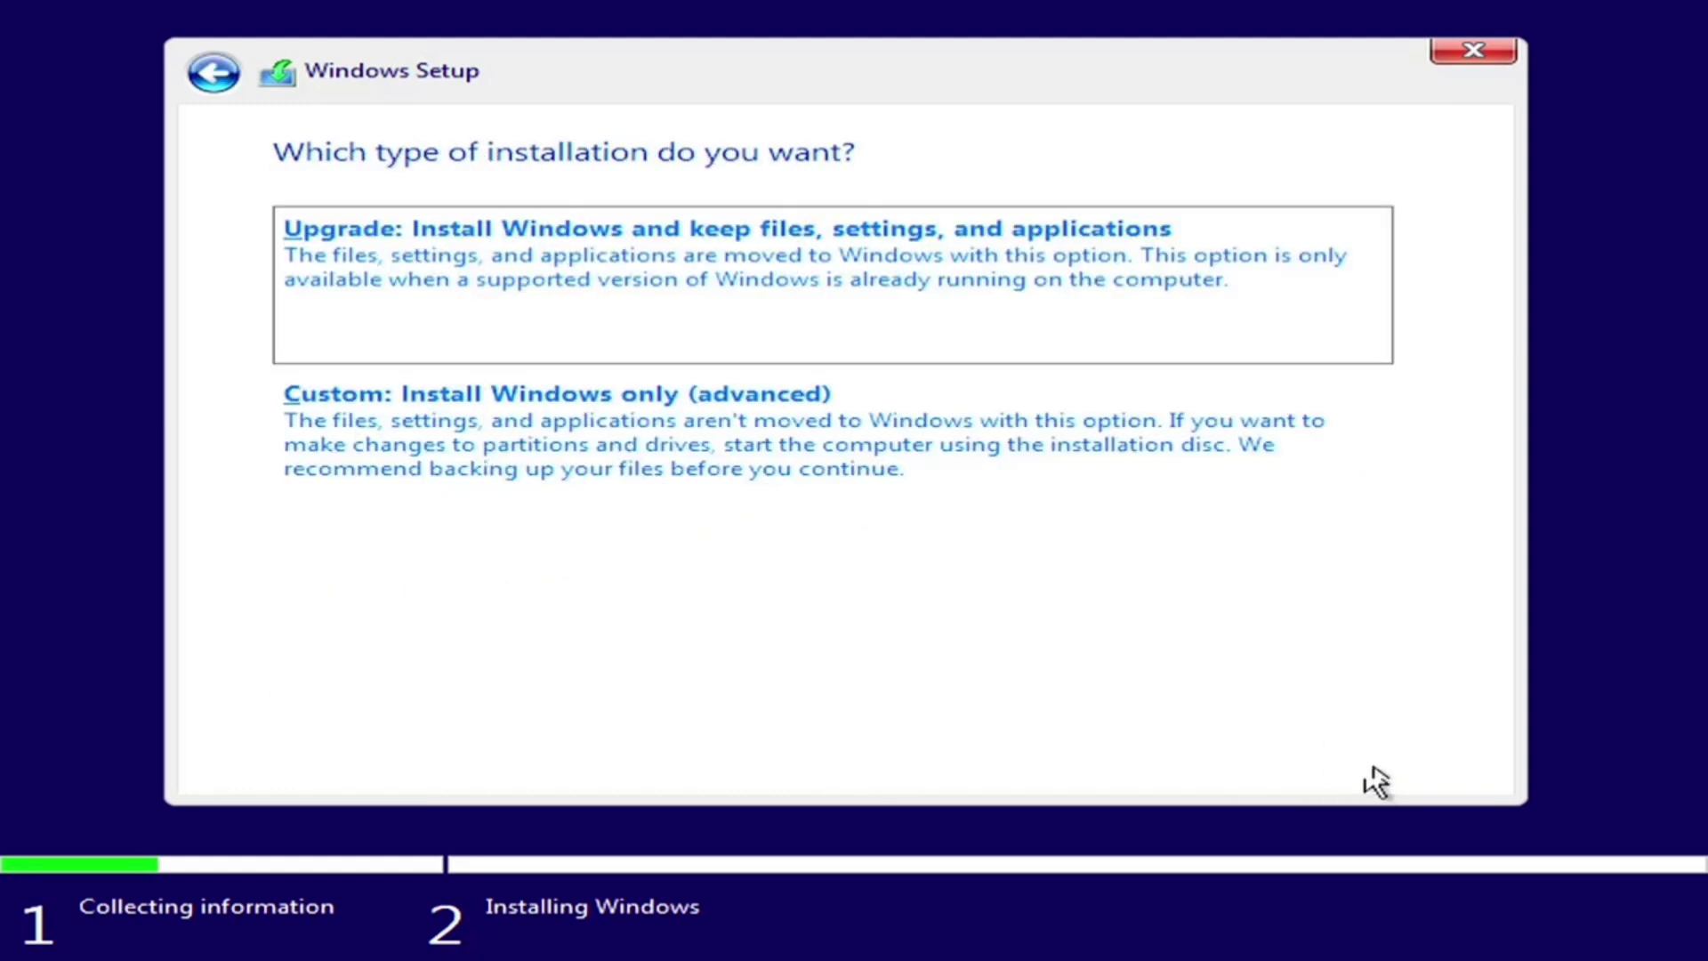
- Choose Custom install and delete the 100 MB system and 16 MB reserved partitions
left_click(758, 482)
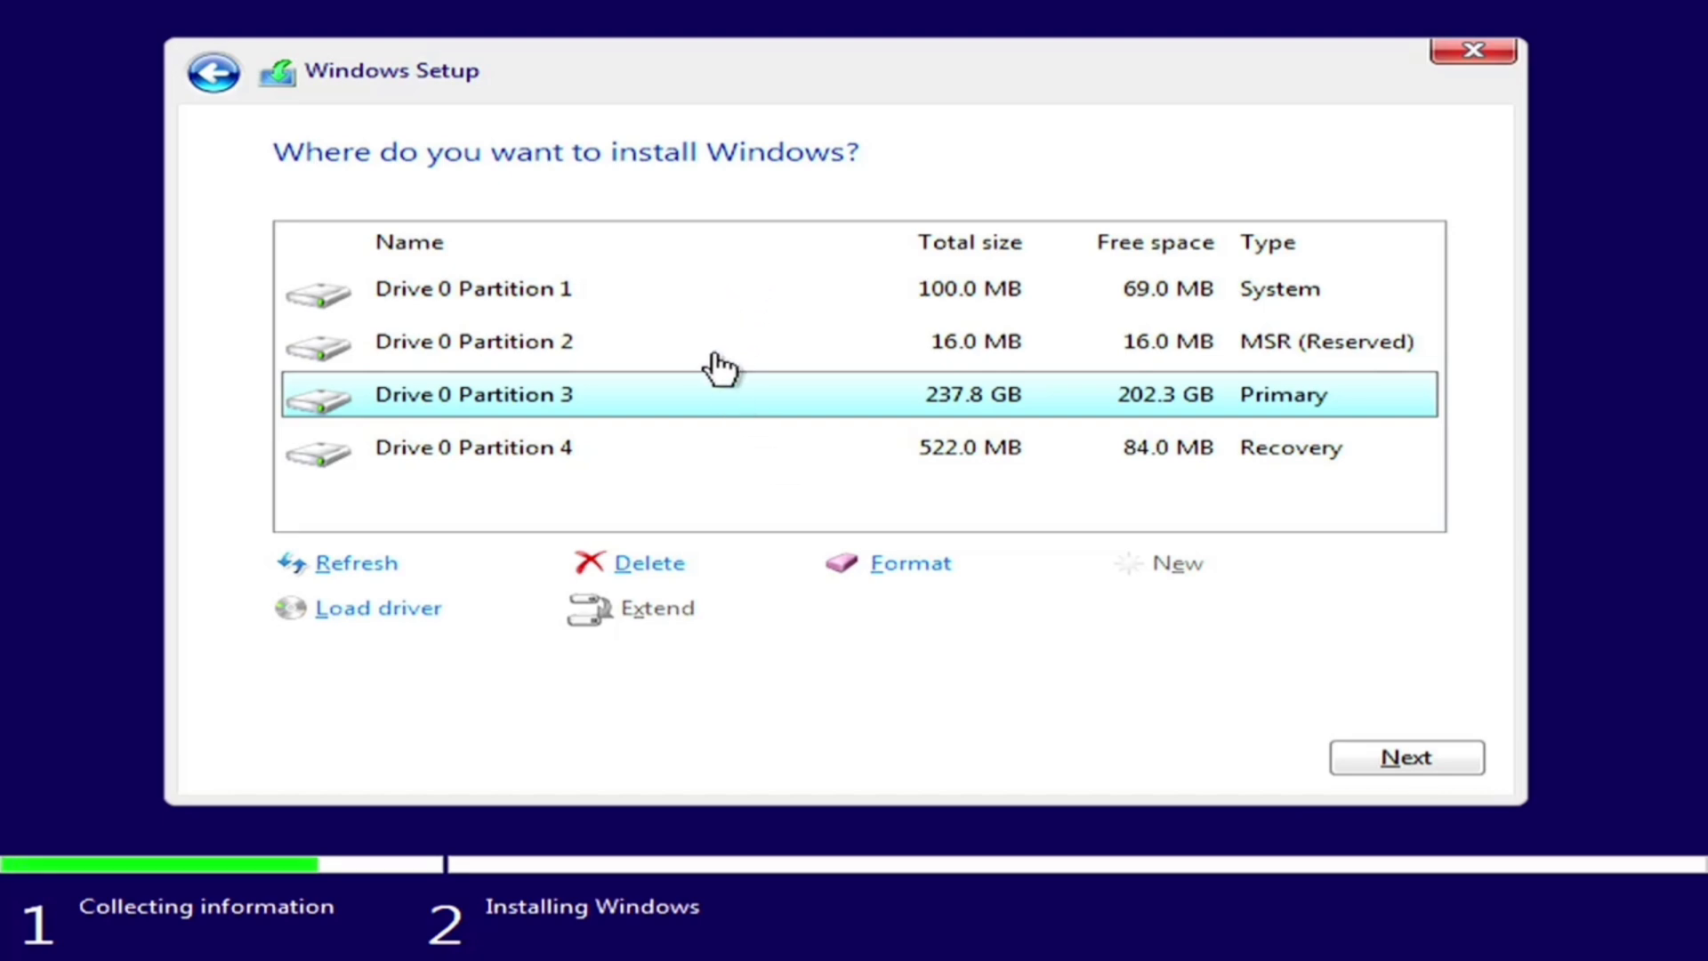
left_click(712, 303)
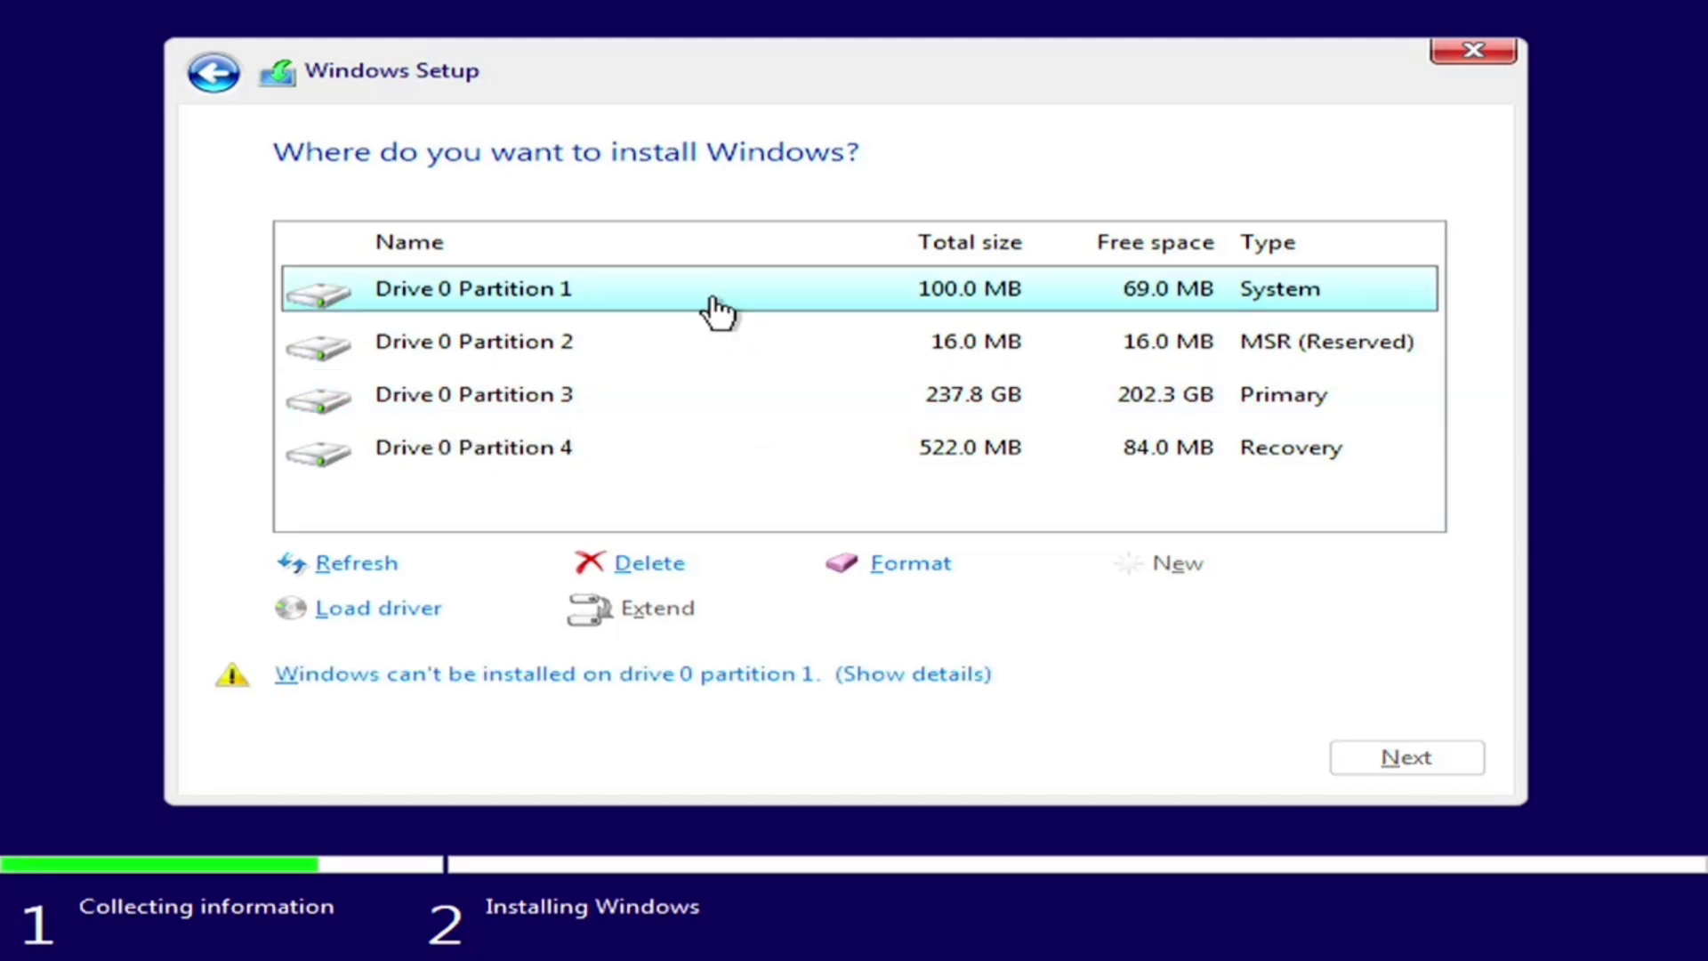
left_click(654, 564)
left_click(1085, 614)
left_click(774, 351)
left_click(680, 563)
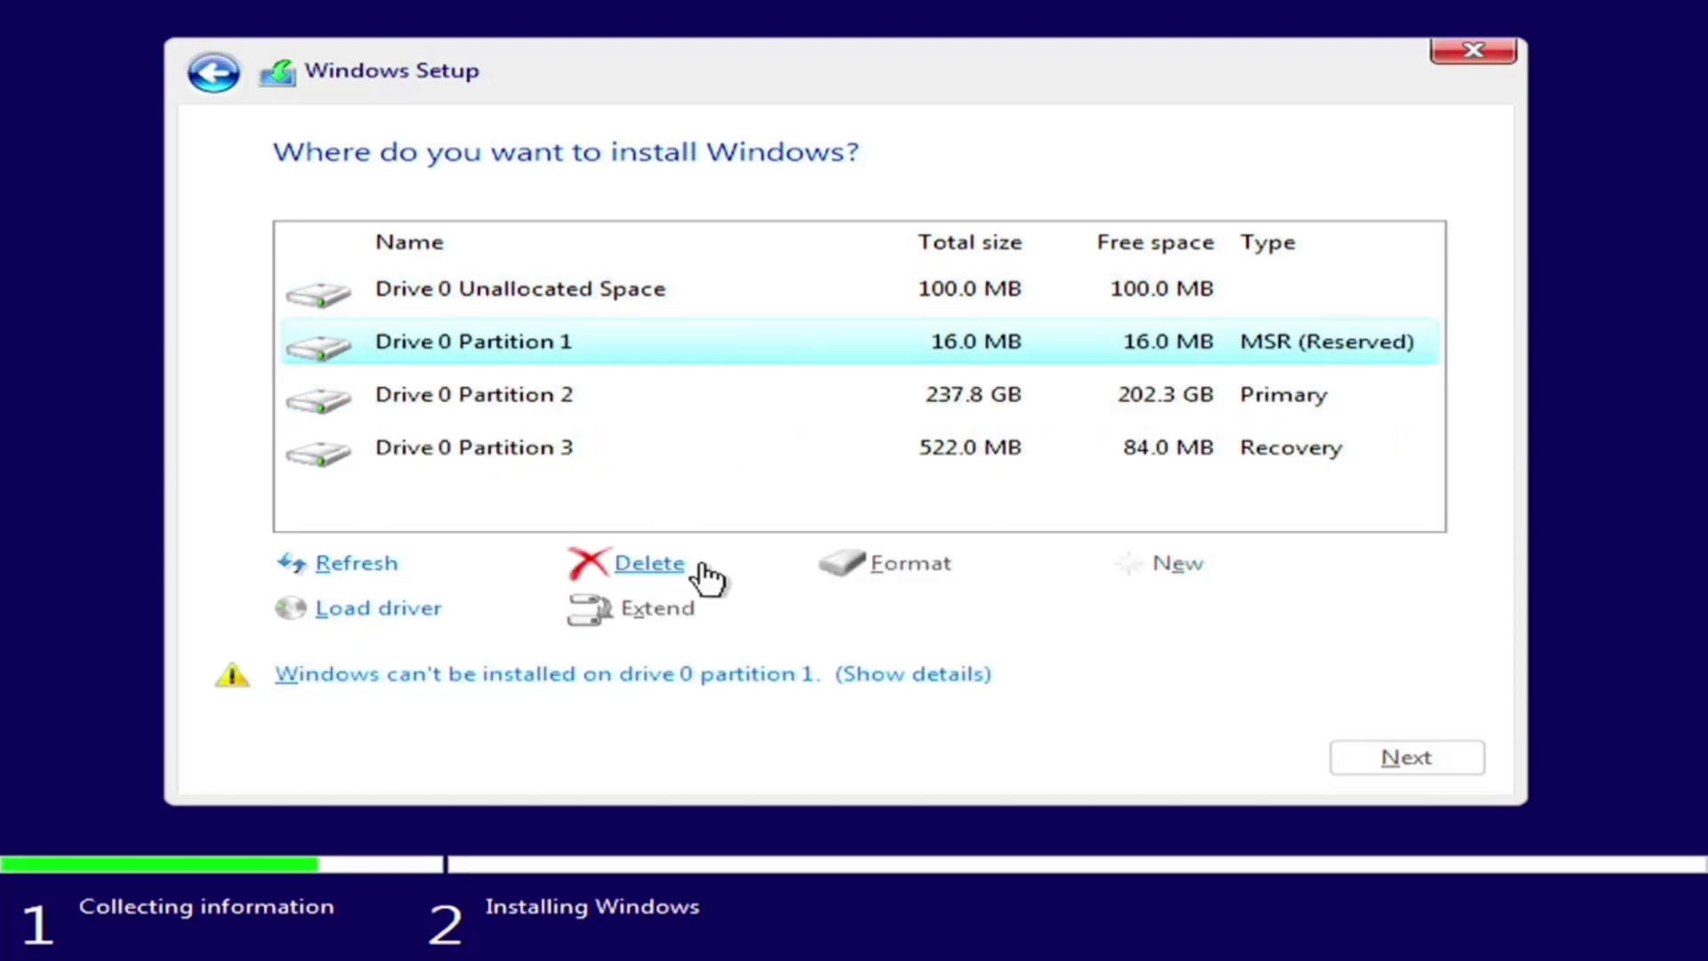
- Delete the 237.8 GB primary and 522 MB recovery partitions, then install onto the 238.5 GB unallocated space
left_click(1101, 612)
left_click(675, 336)
left_click(654, 563)
left_click(1090, 612)
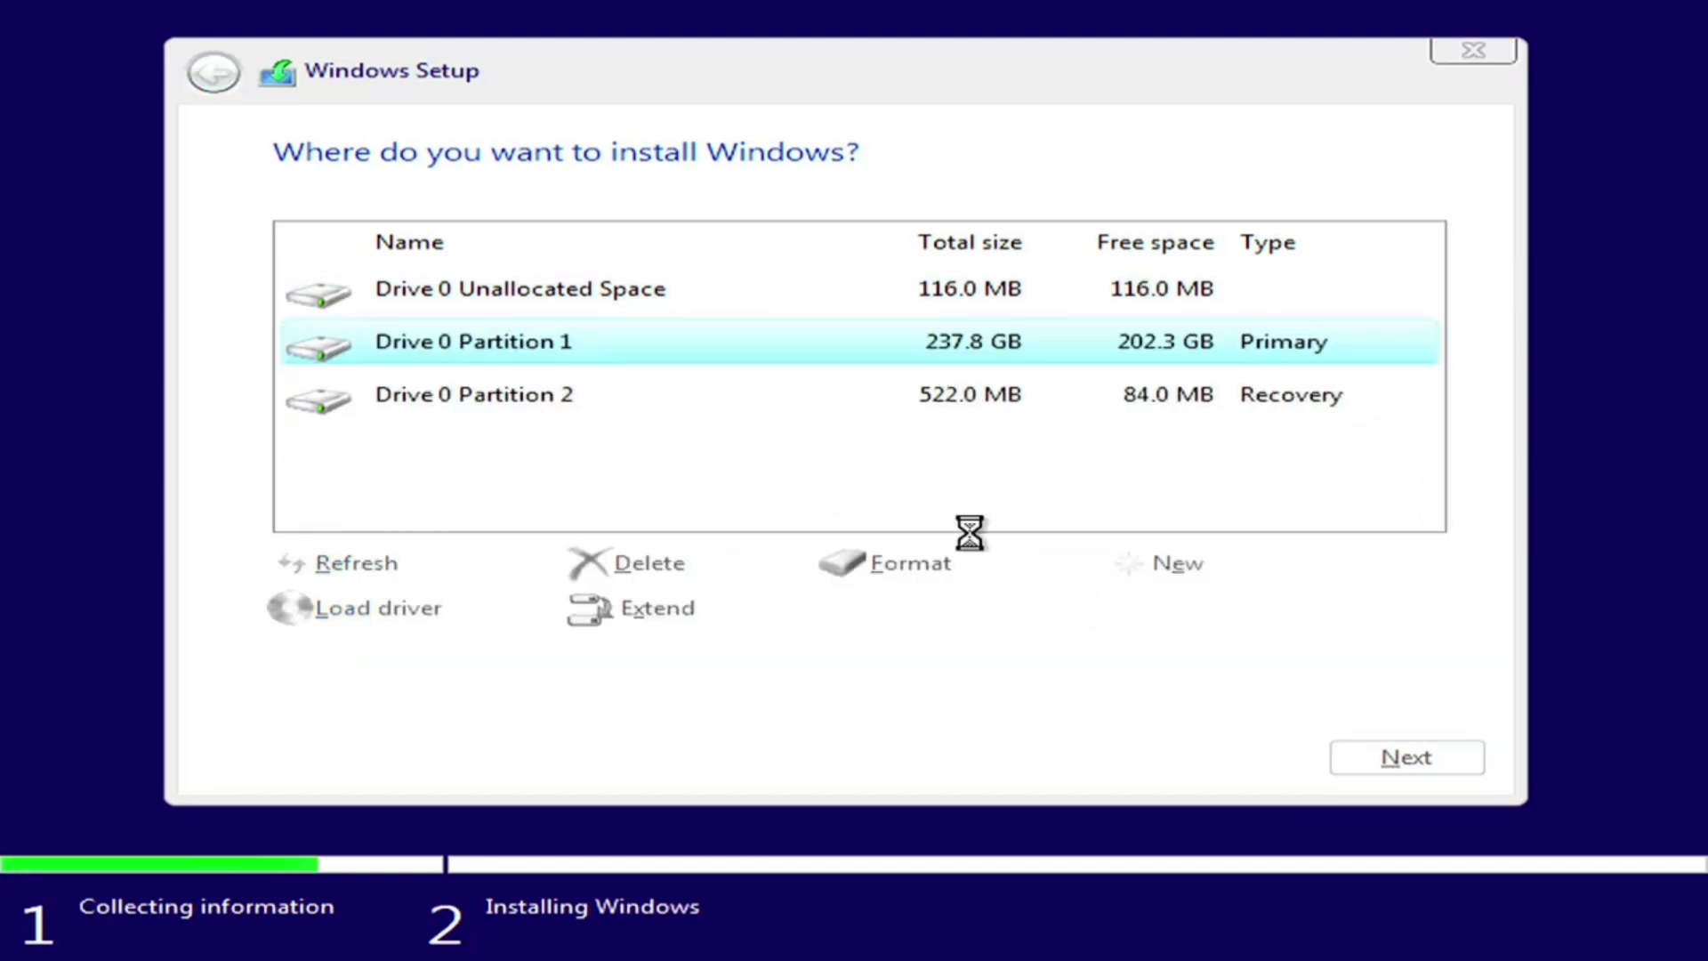
left_click(653, 563)
left_click(1108, 612)
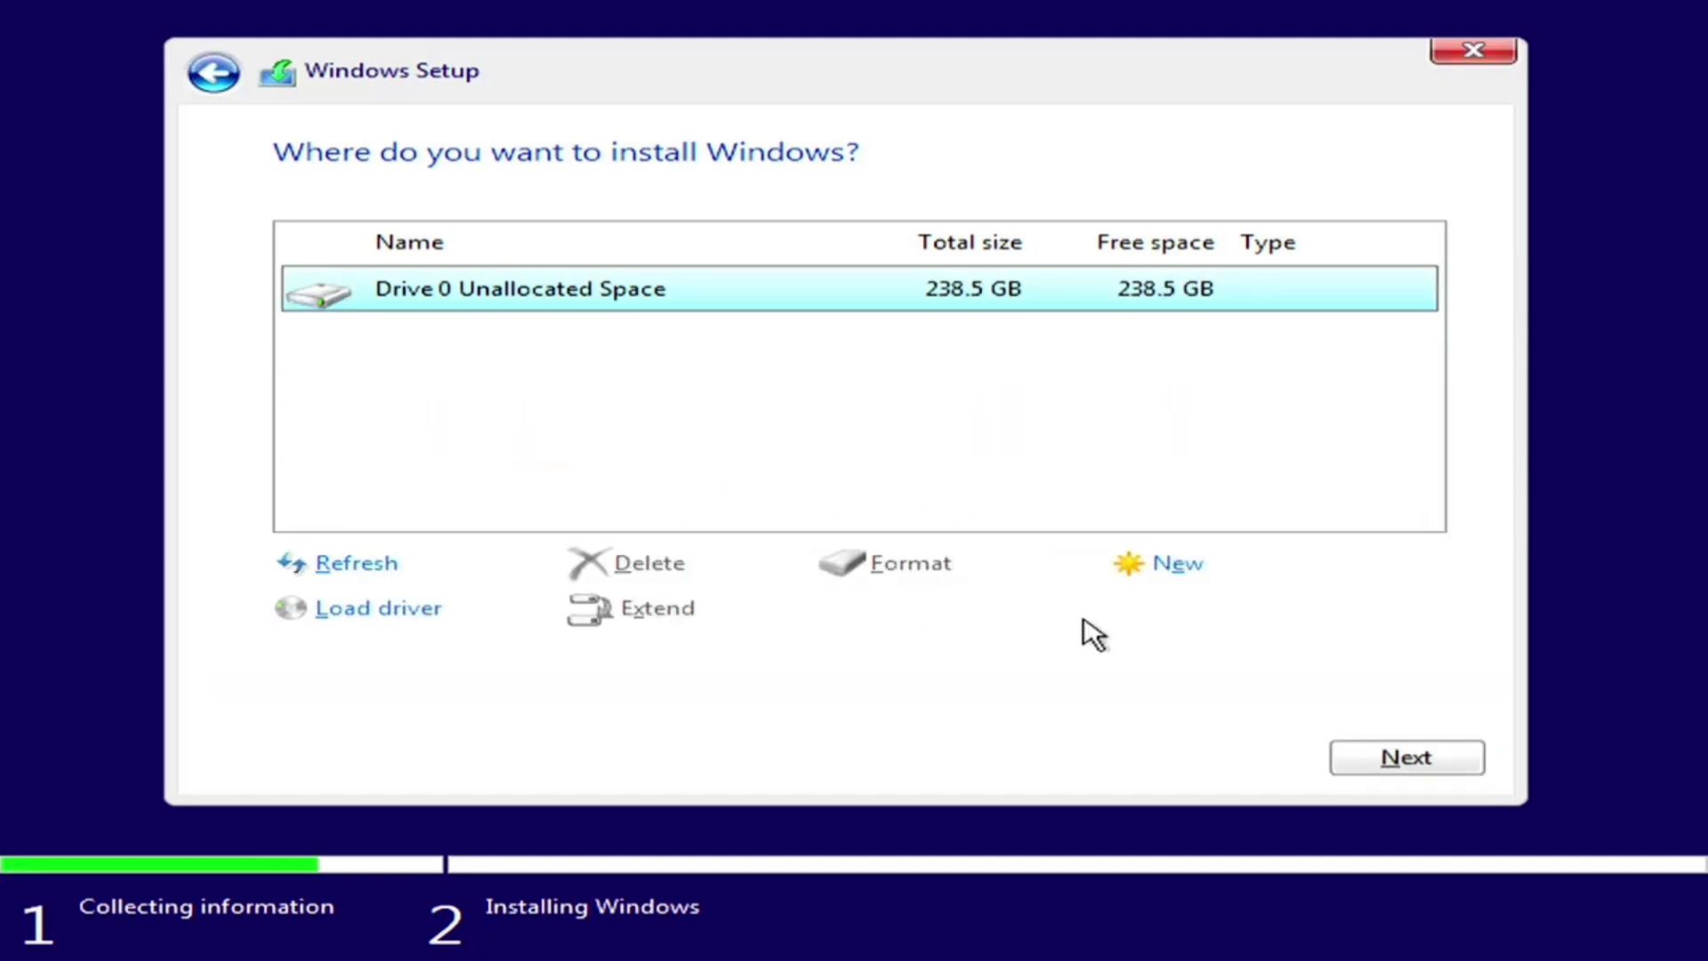
left_click(1367, 756)
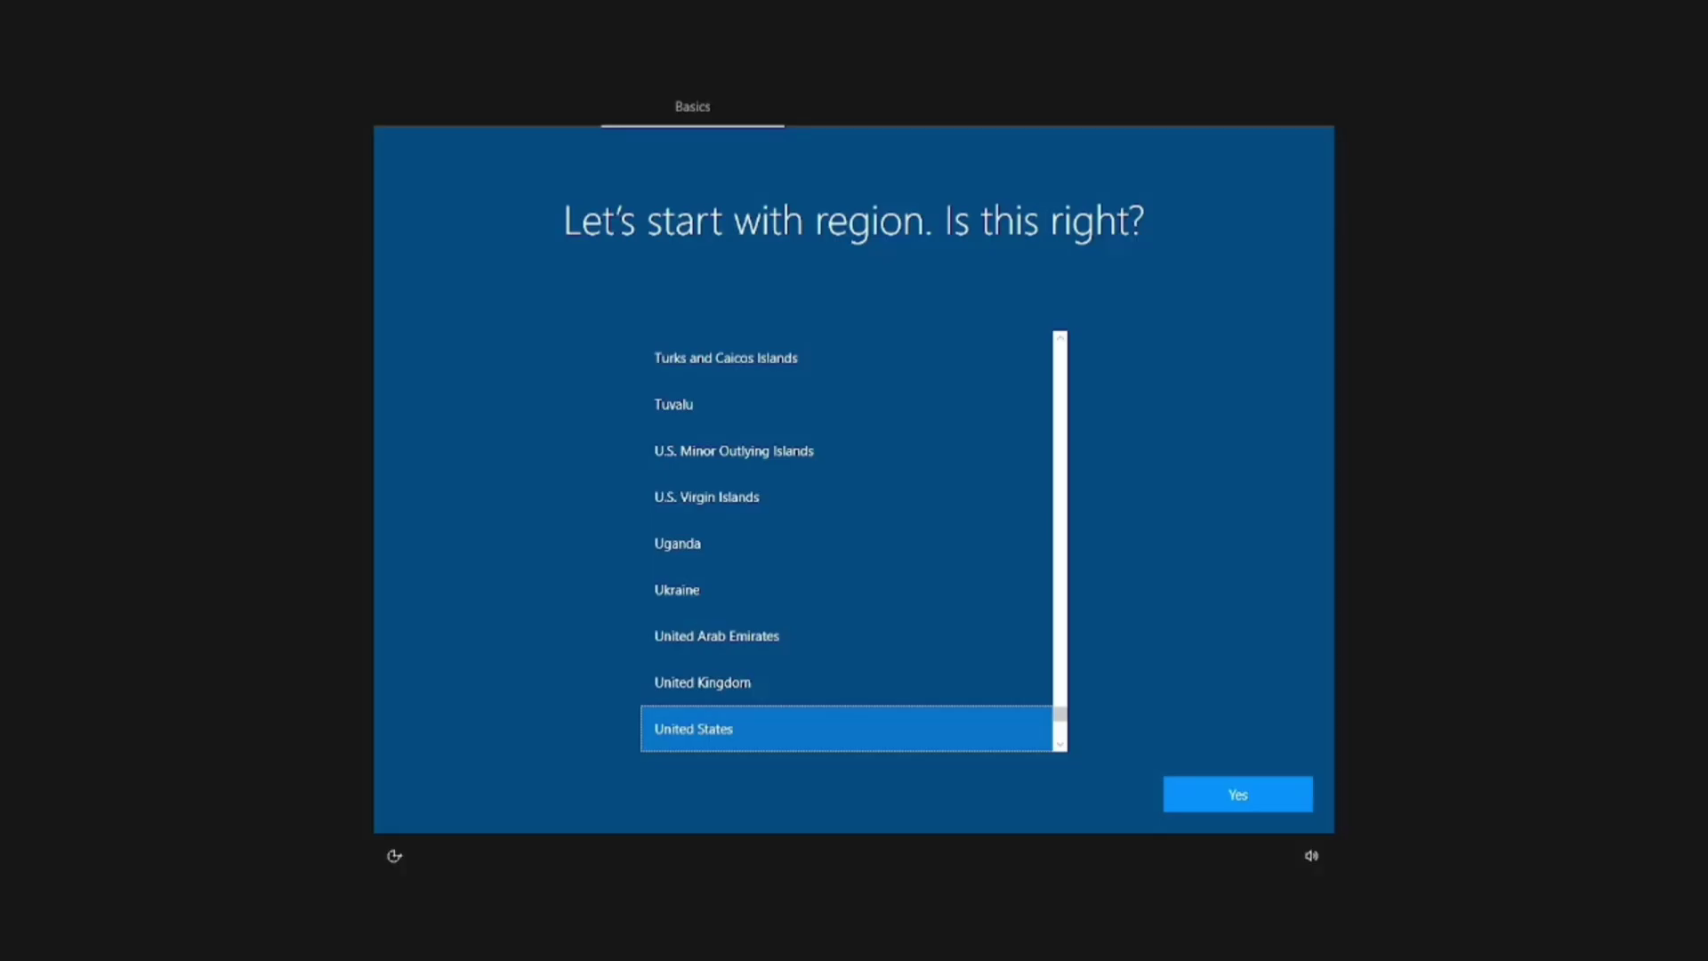
- Select India as the region
left_click_drag(1058, 717, 1078, 510)
left_click(953, 370)
left_click(1180, 806)
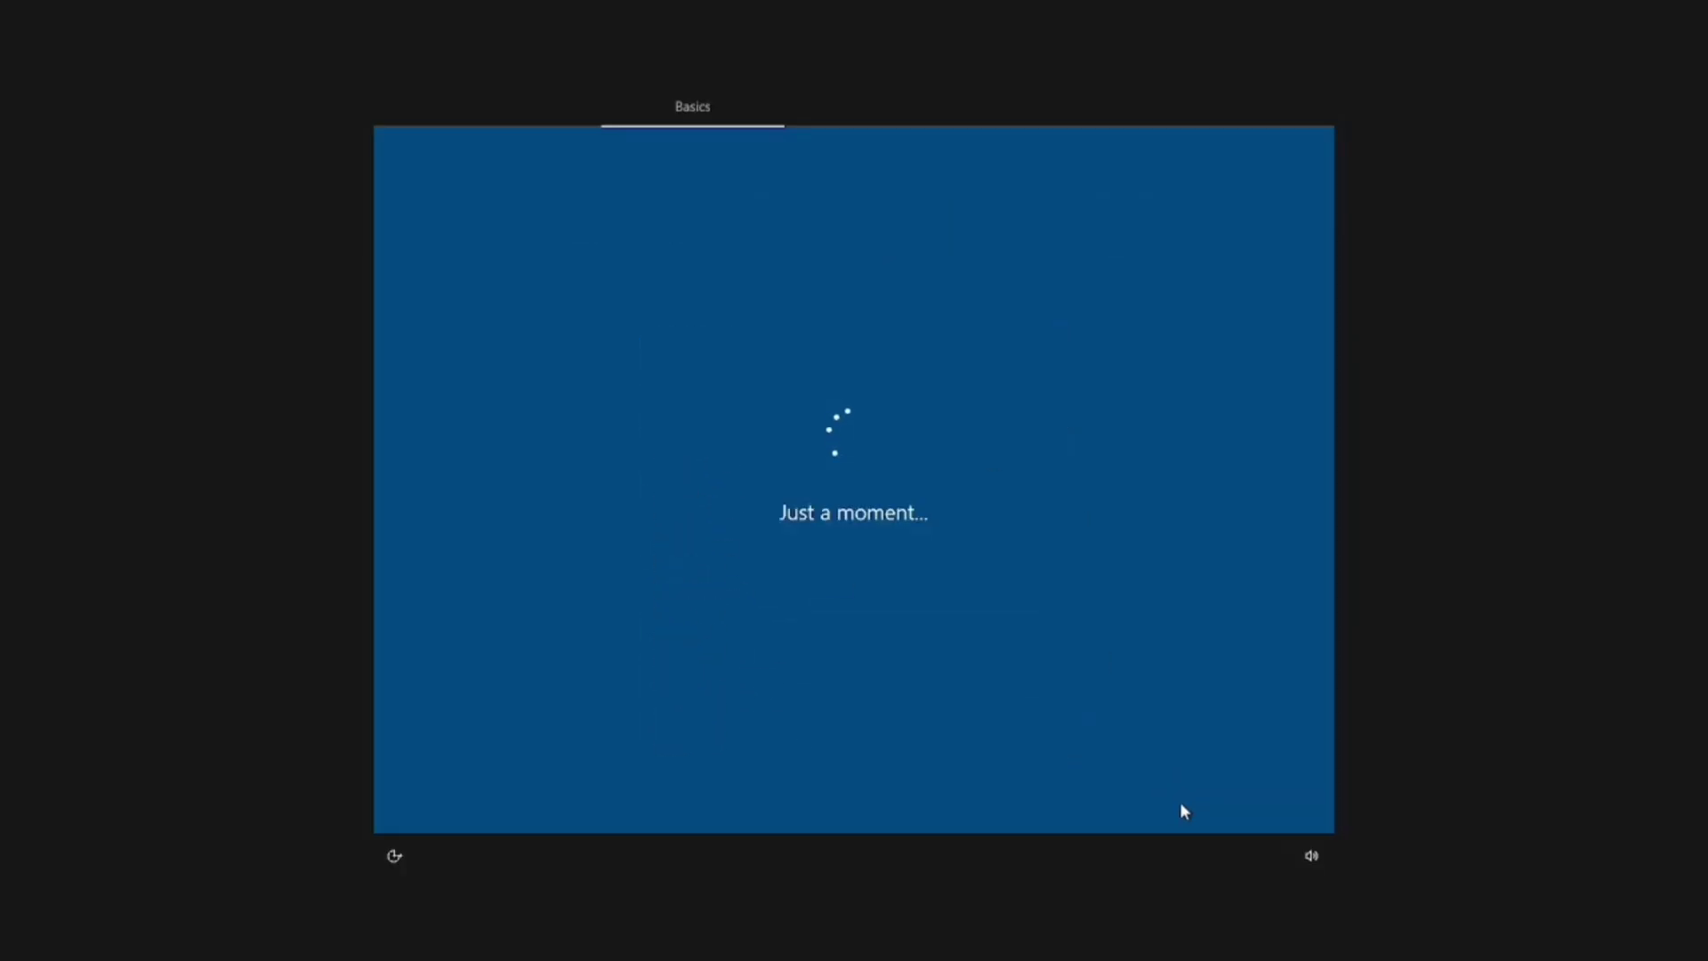
- Choose the English (India) keyboard, skip a second layout, and proceed without internet
left_click(903, 447)
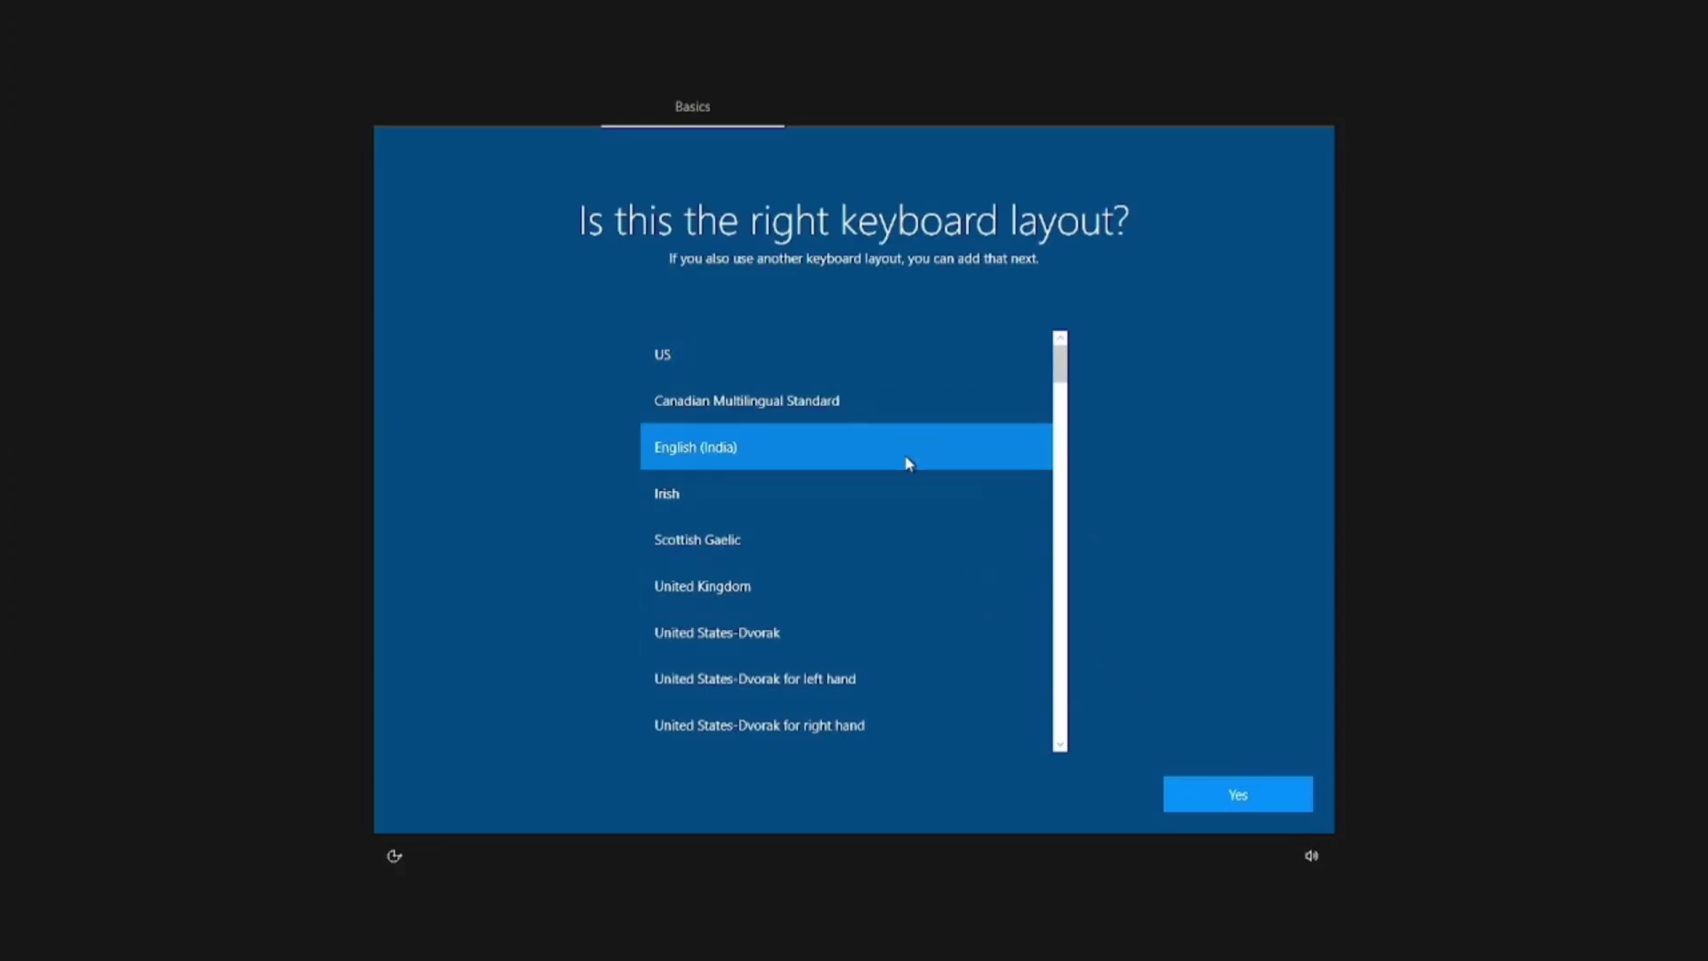
left_click(1205, 782)
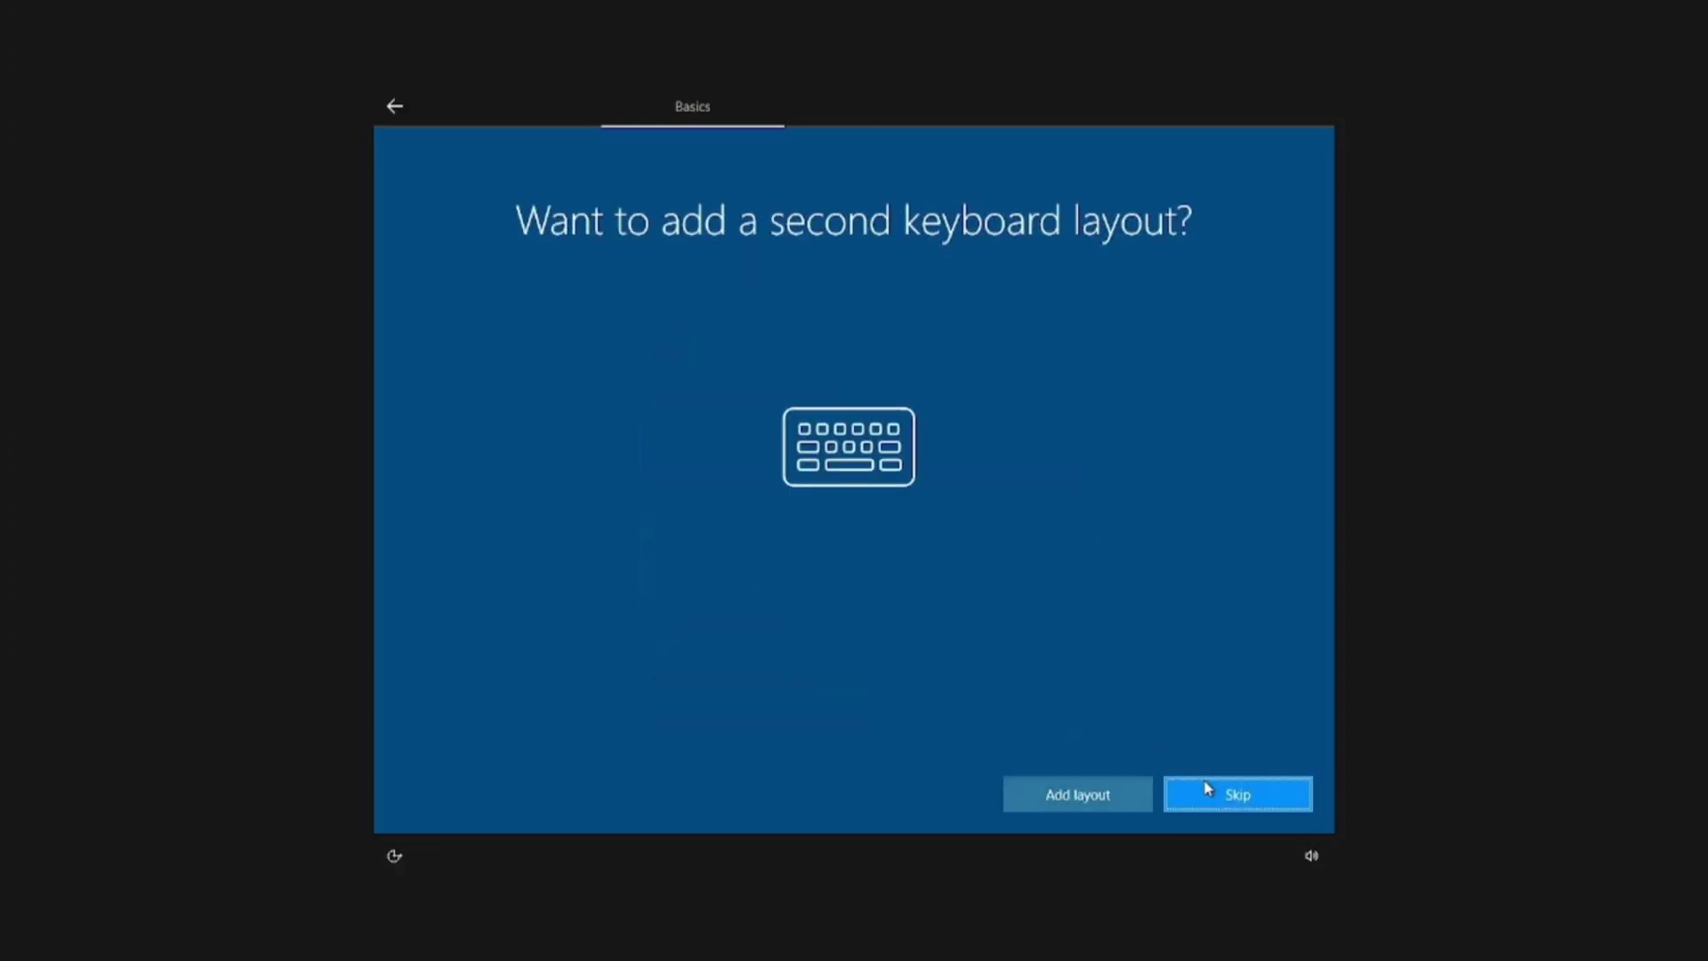
left_click(1206, 785)
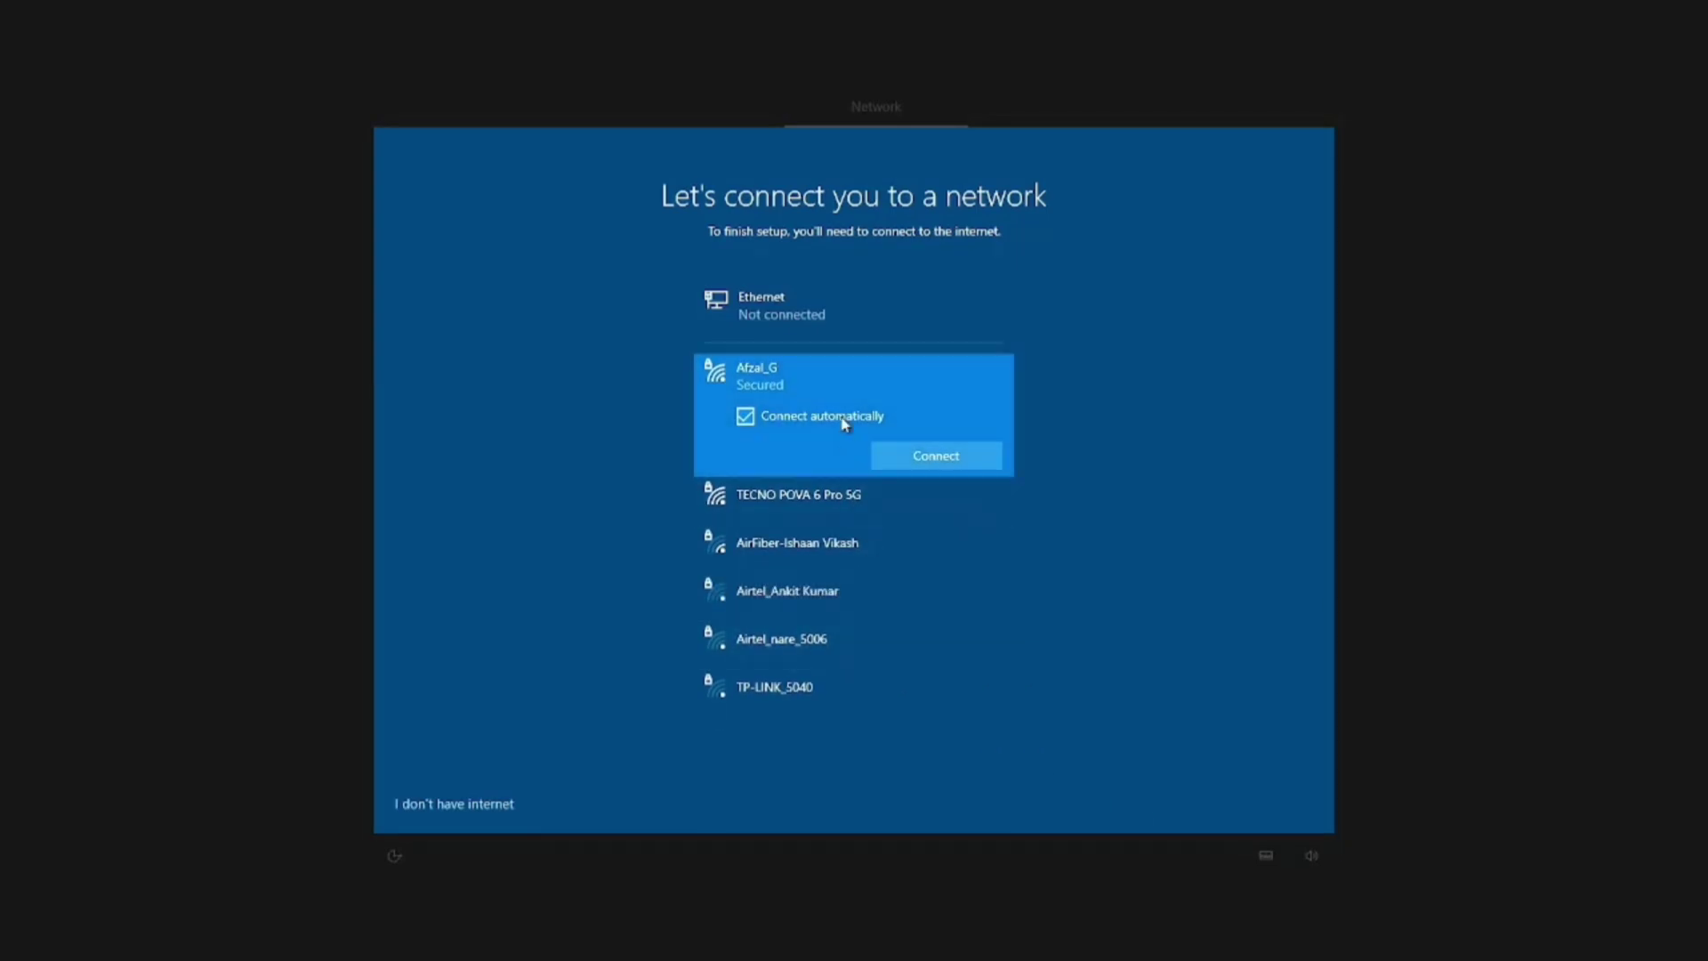
left_click(486, 811)
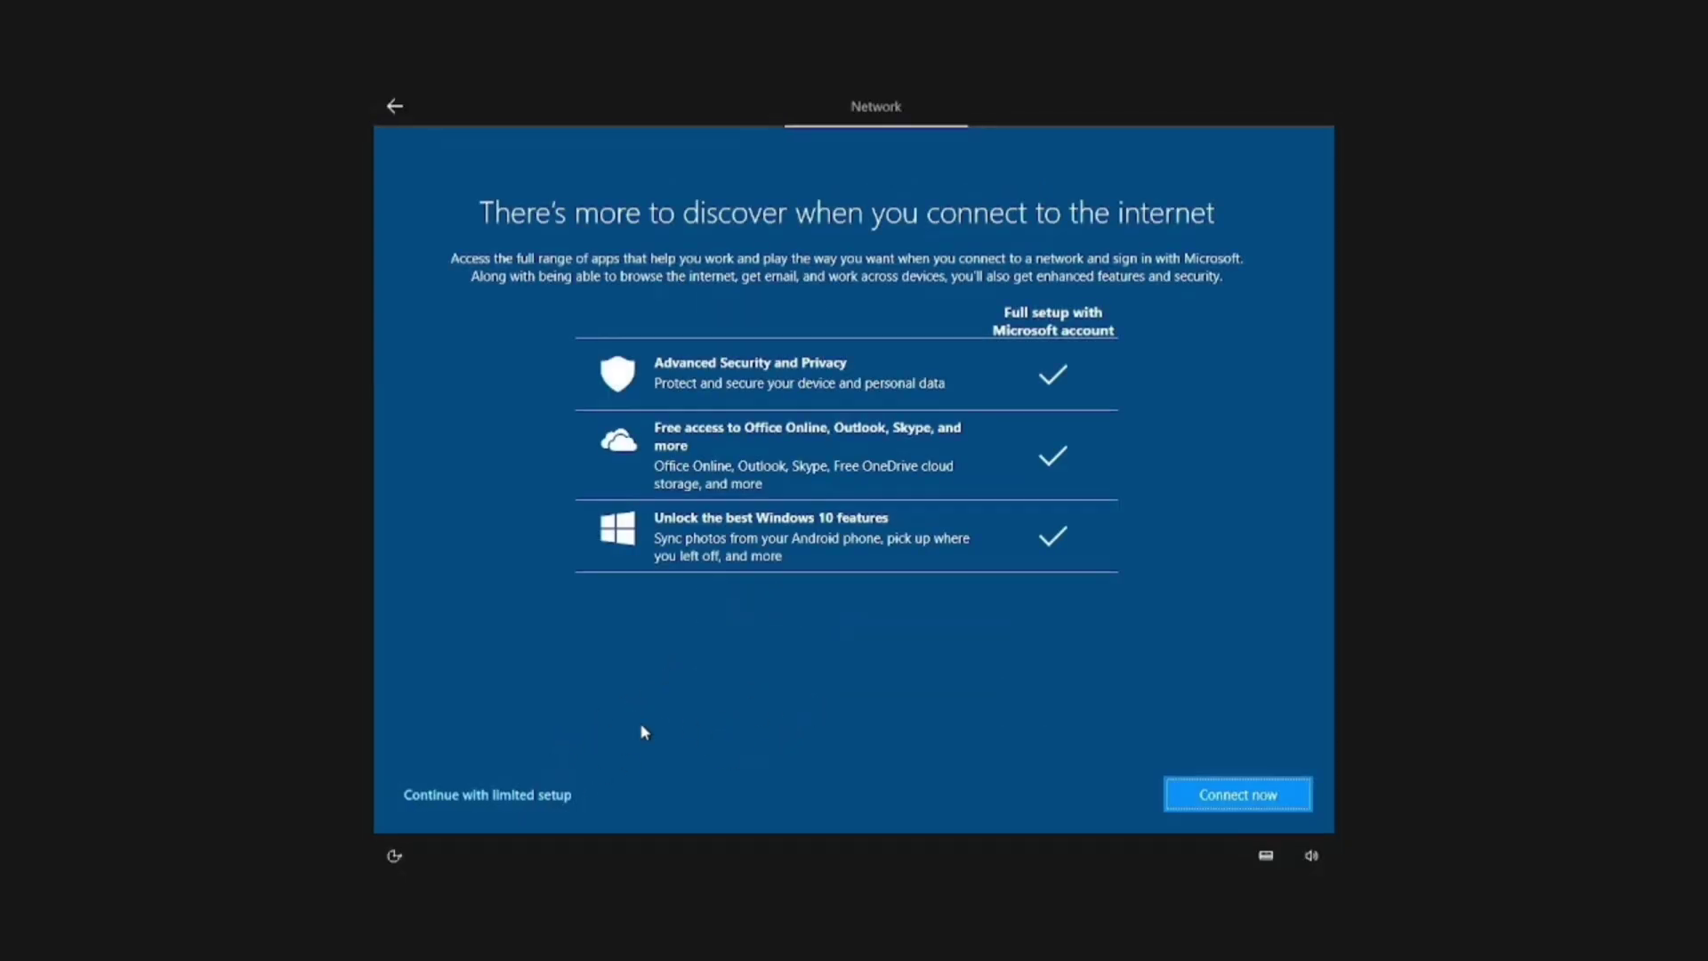
- Continue with limited setup and create a local account with a user name and no password
left_click(572, 798)
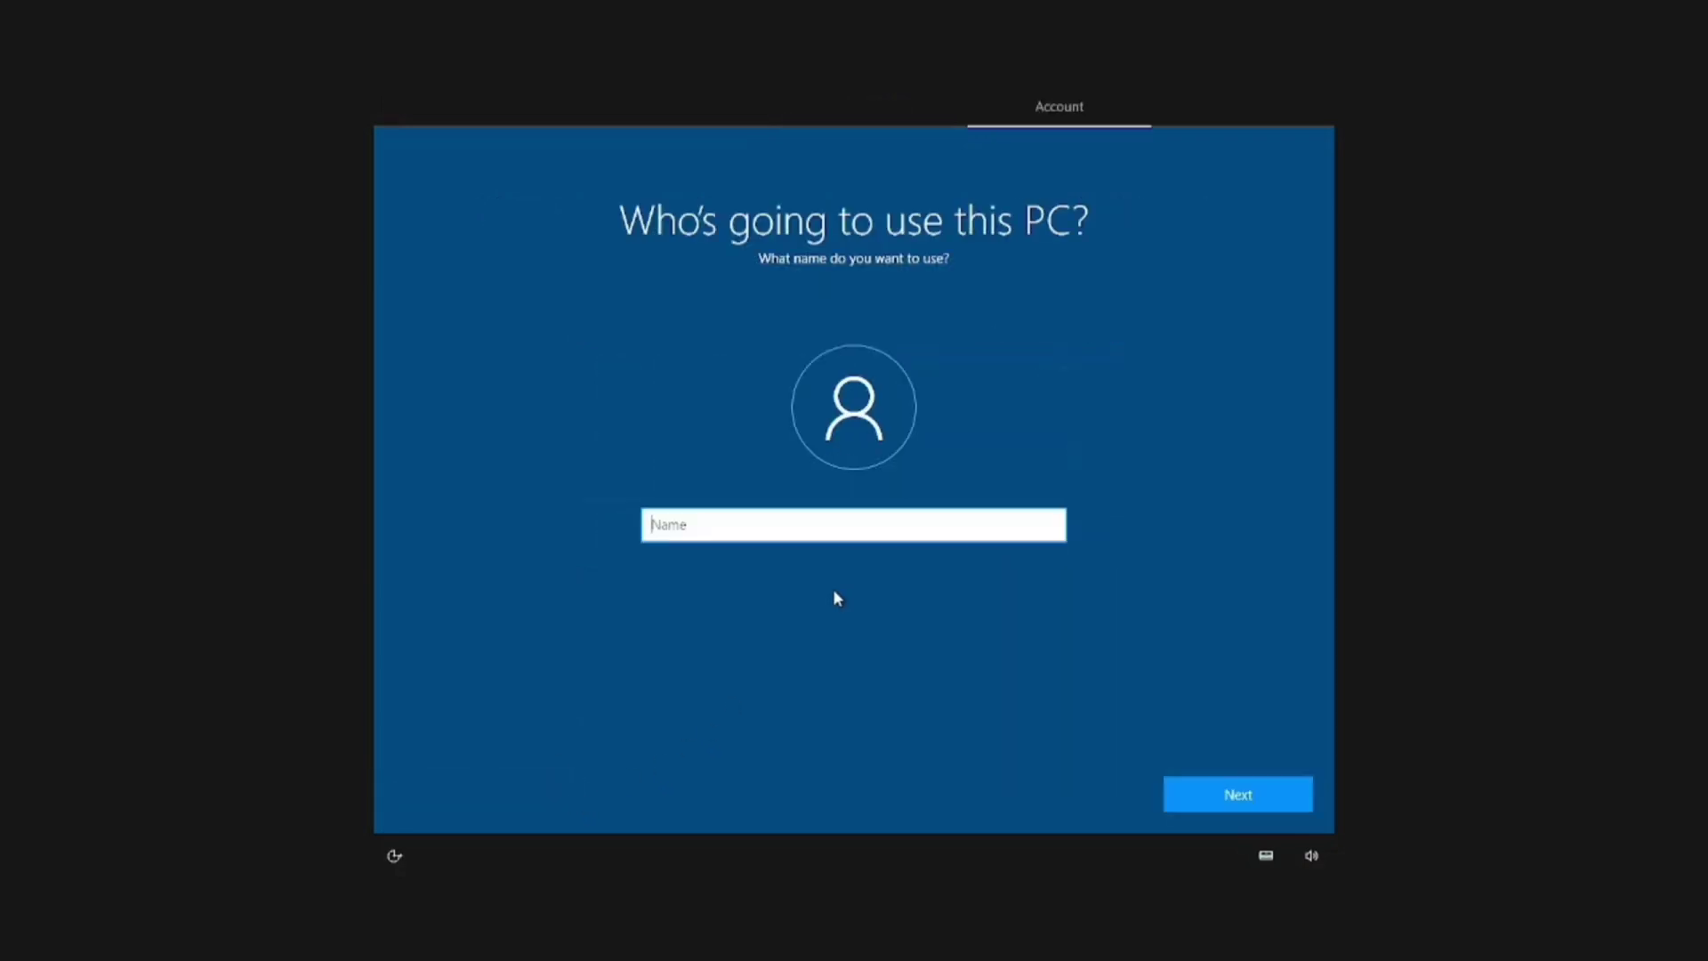
type("Anwar")
left_click(1173, 793)
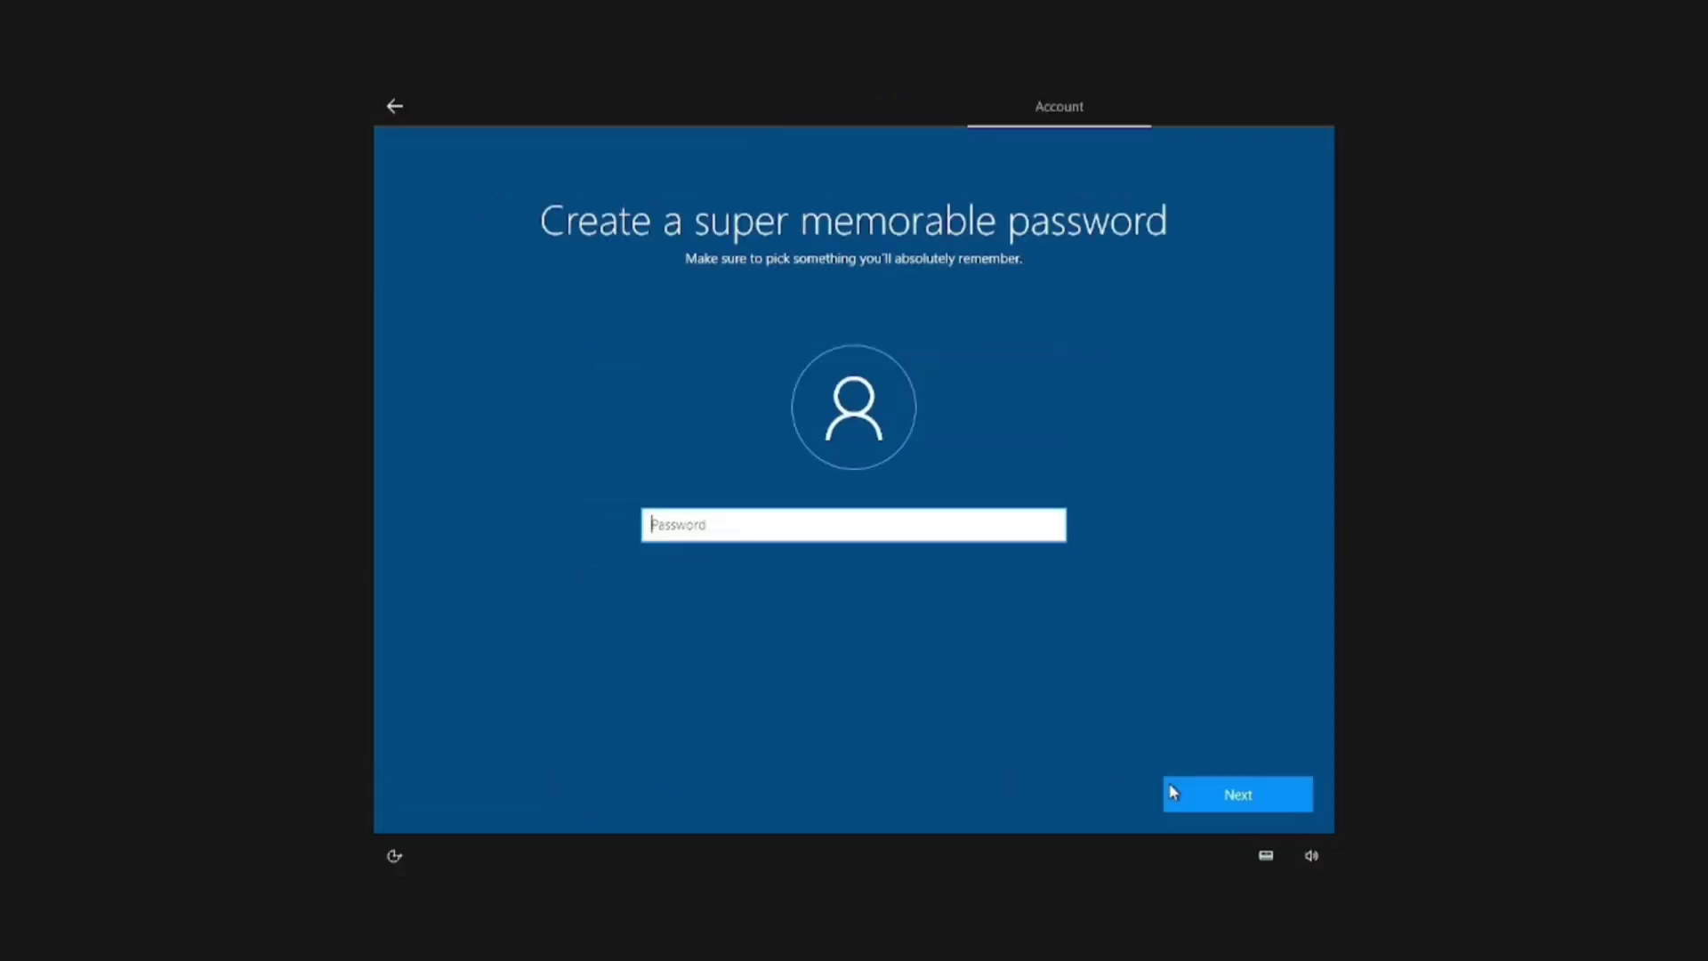
left_click(1173, 792)
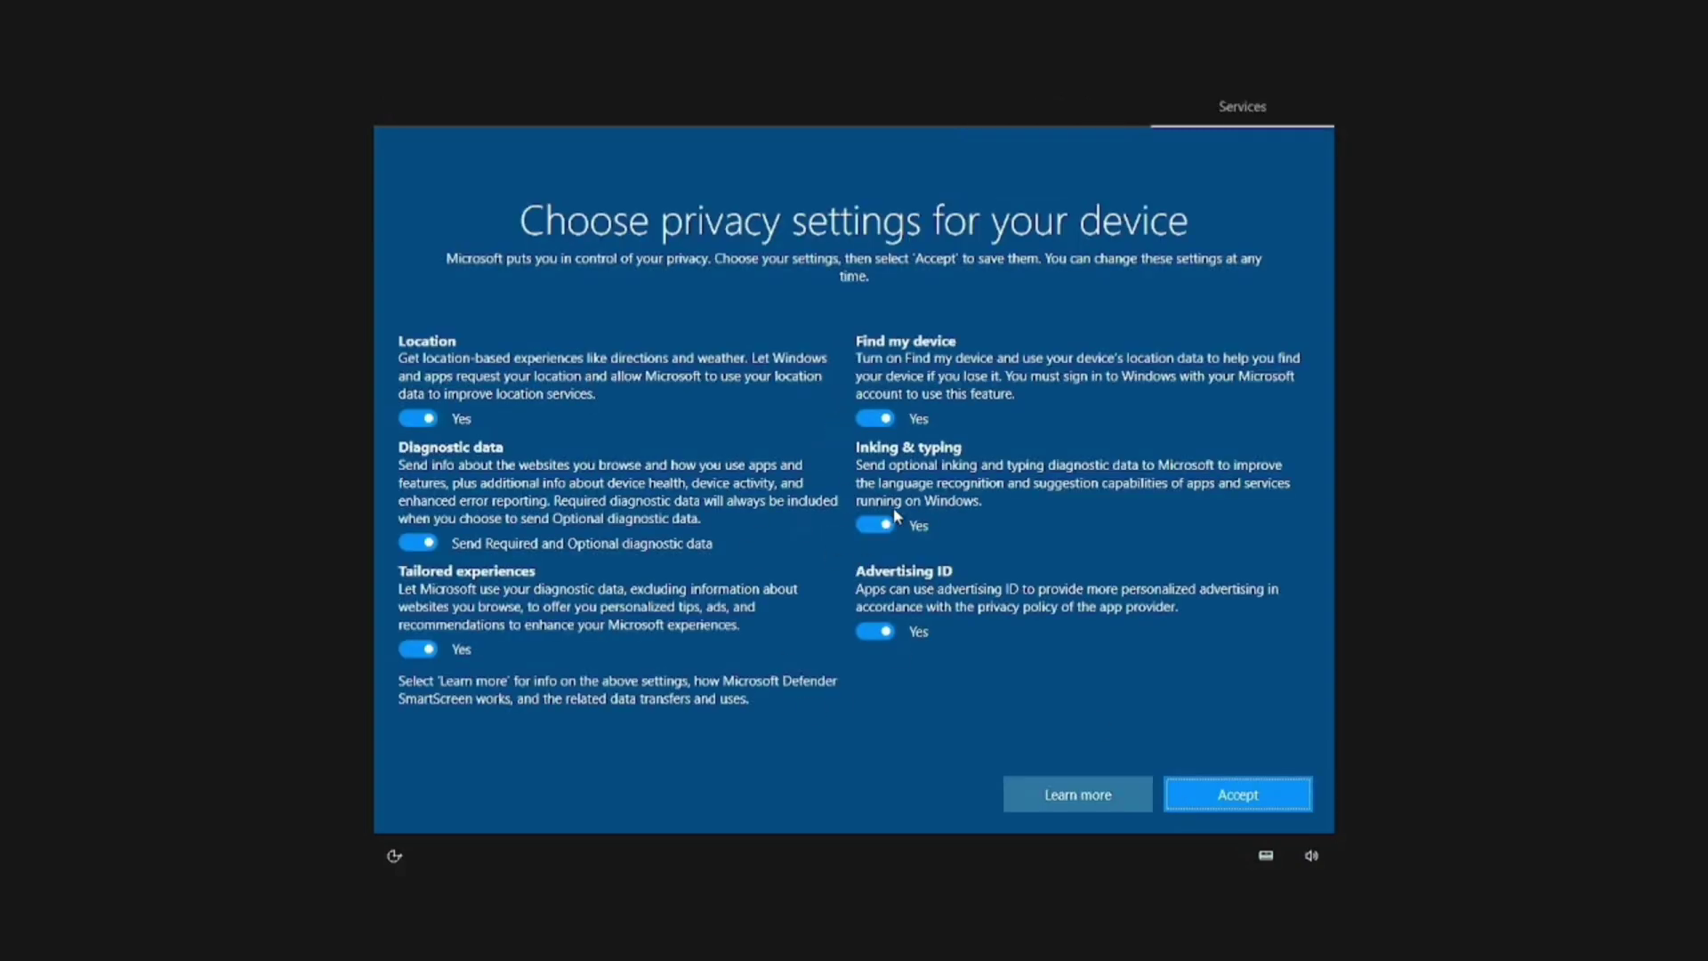
- Turn off Location, Tailored experiences, Advertising ID, Inking & typing, Find my device; send only required diagnostics
left_click(417, 418)
left_click(417, 543)
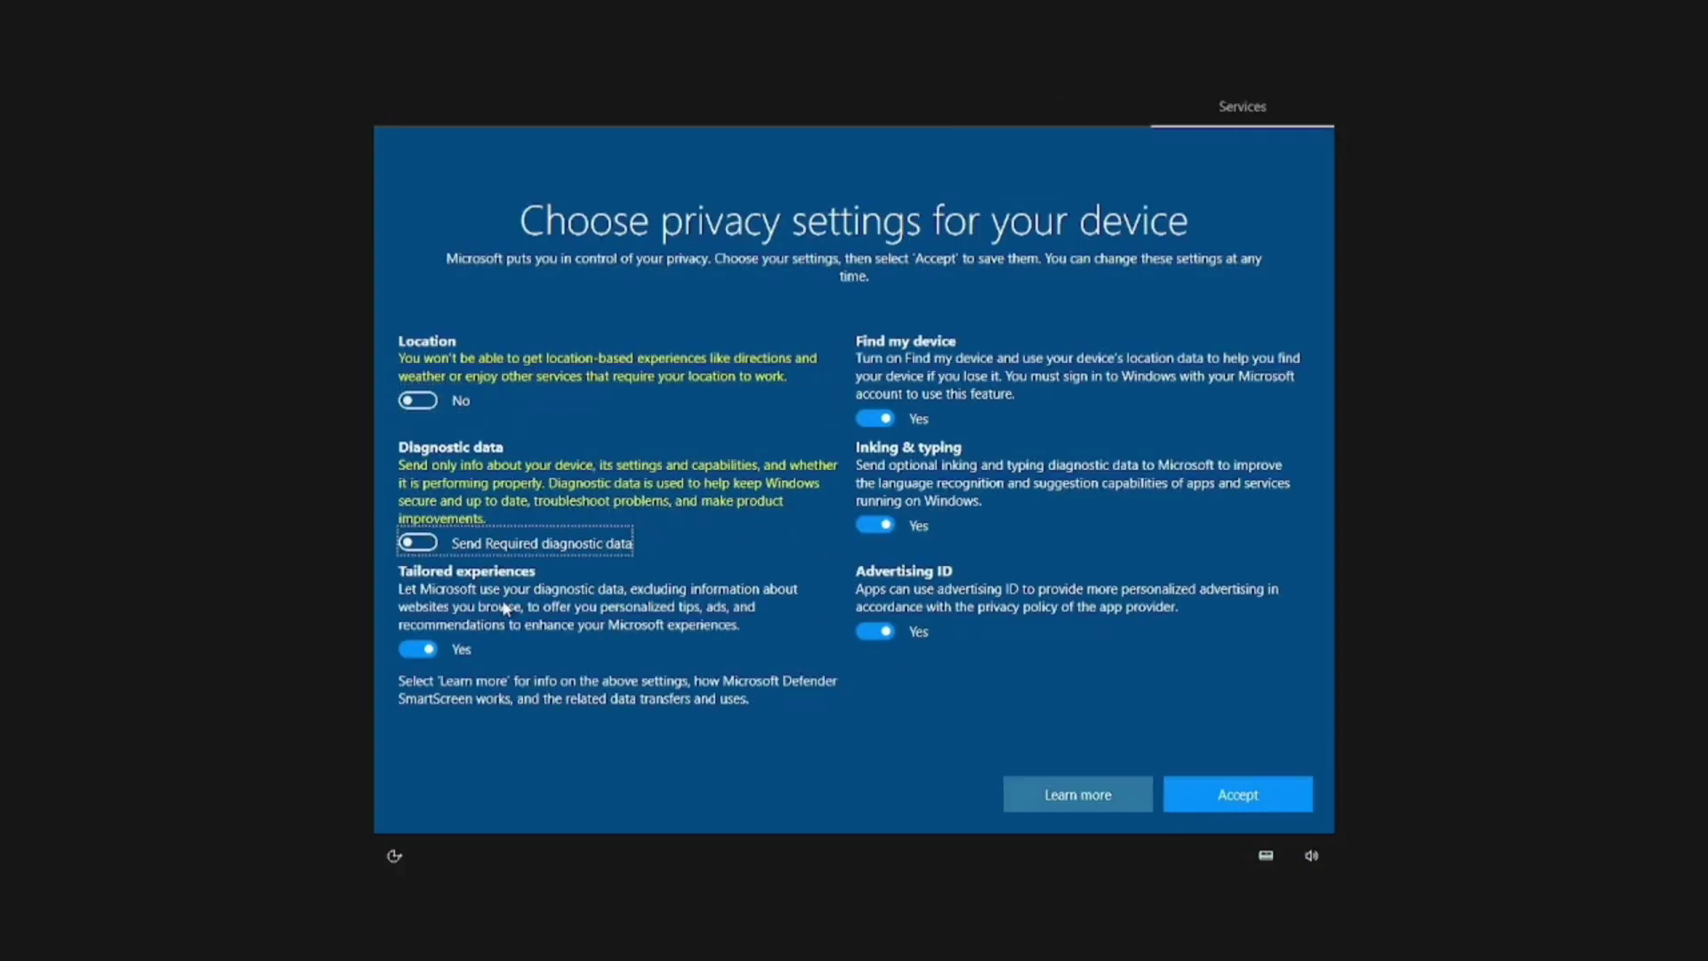
left_click(418, 647)
left_click(874, 631)
left_click(874, 524)
left_click(874, 418)
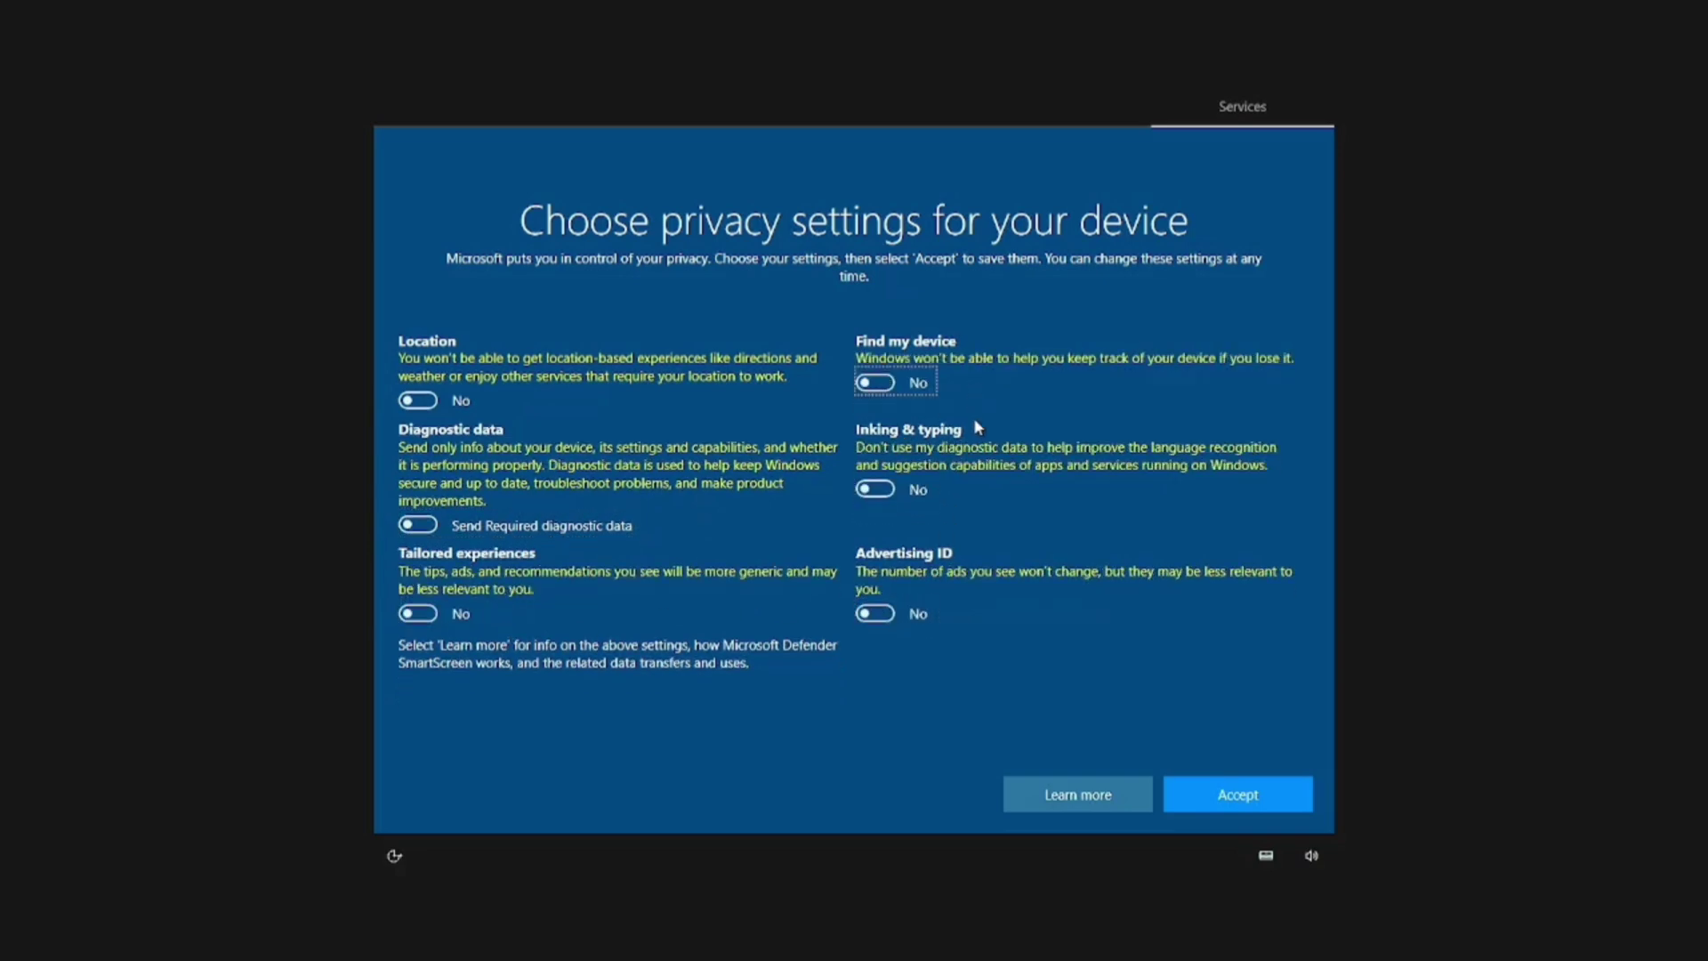
left_click(1194, 795)
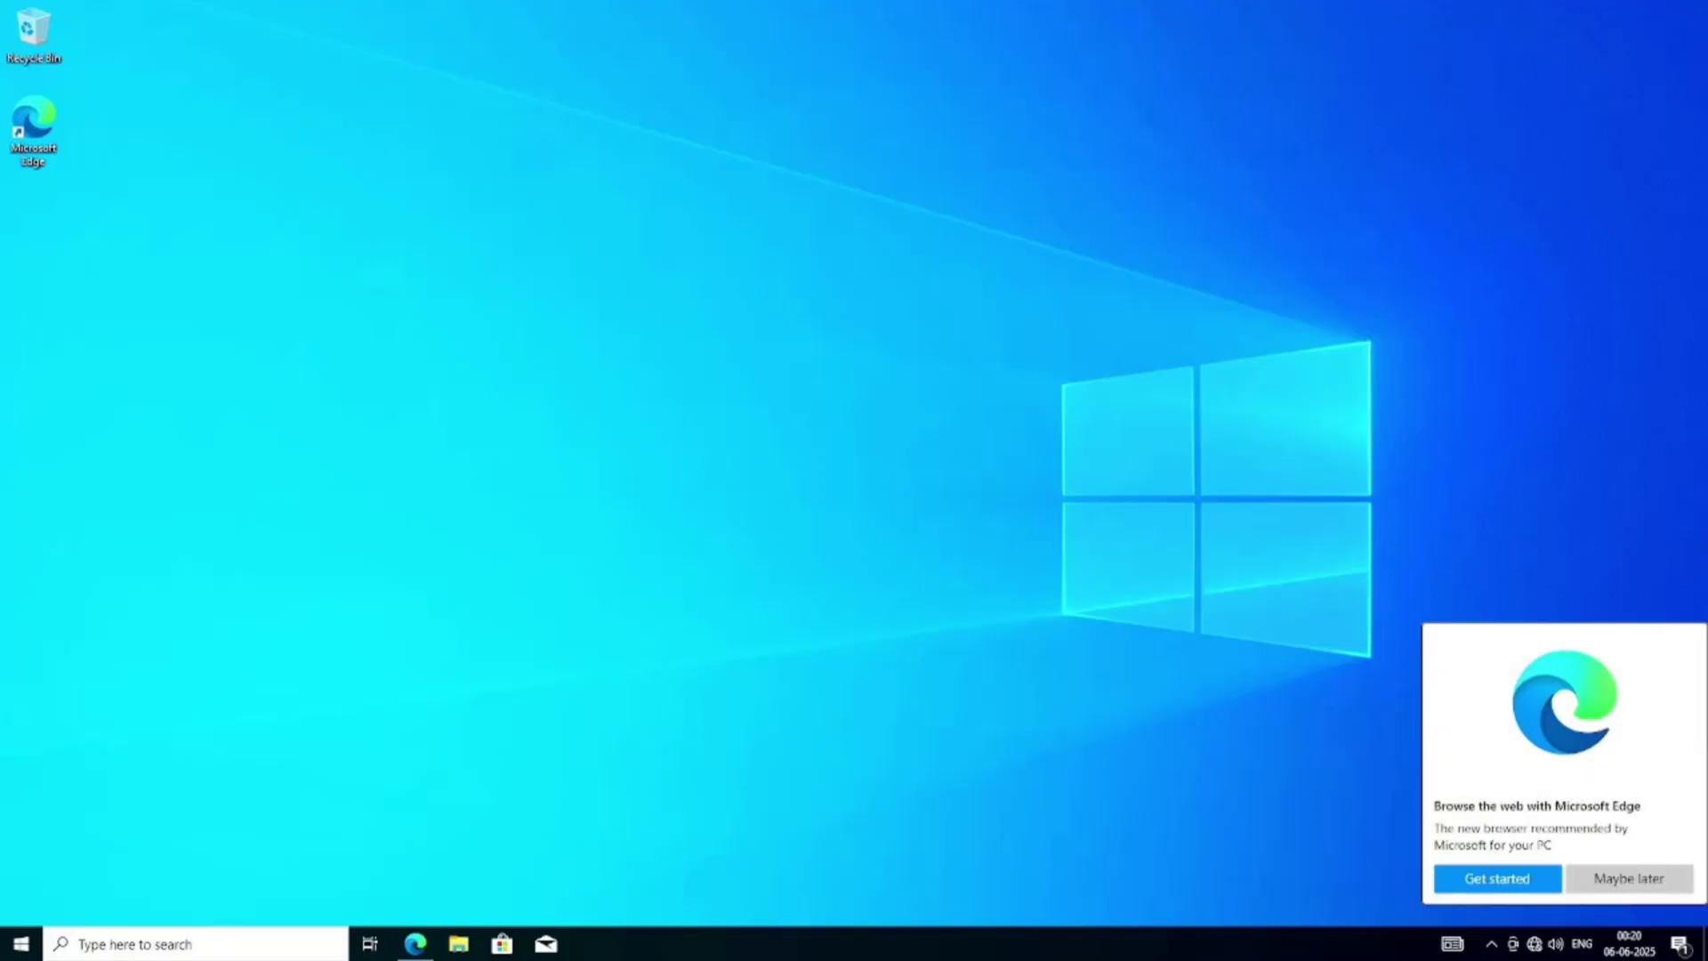
- Dismiss the Microsoft Edge suggestion and check the desktop menu, calendar and volume
right_click(889, 453)
left_click(1220, 709)
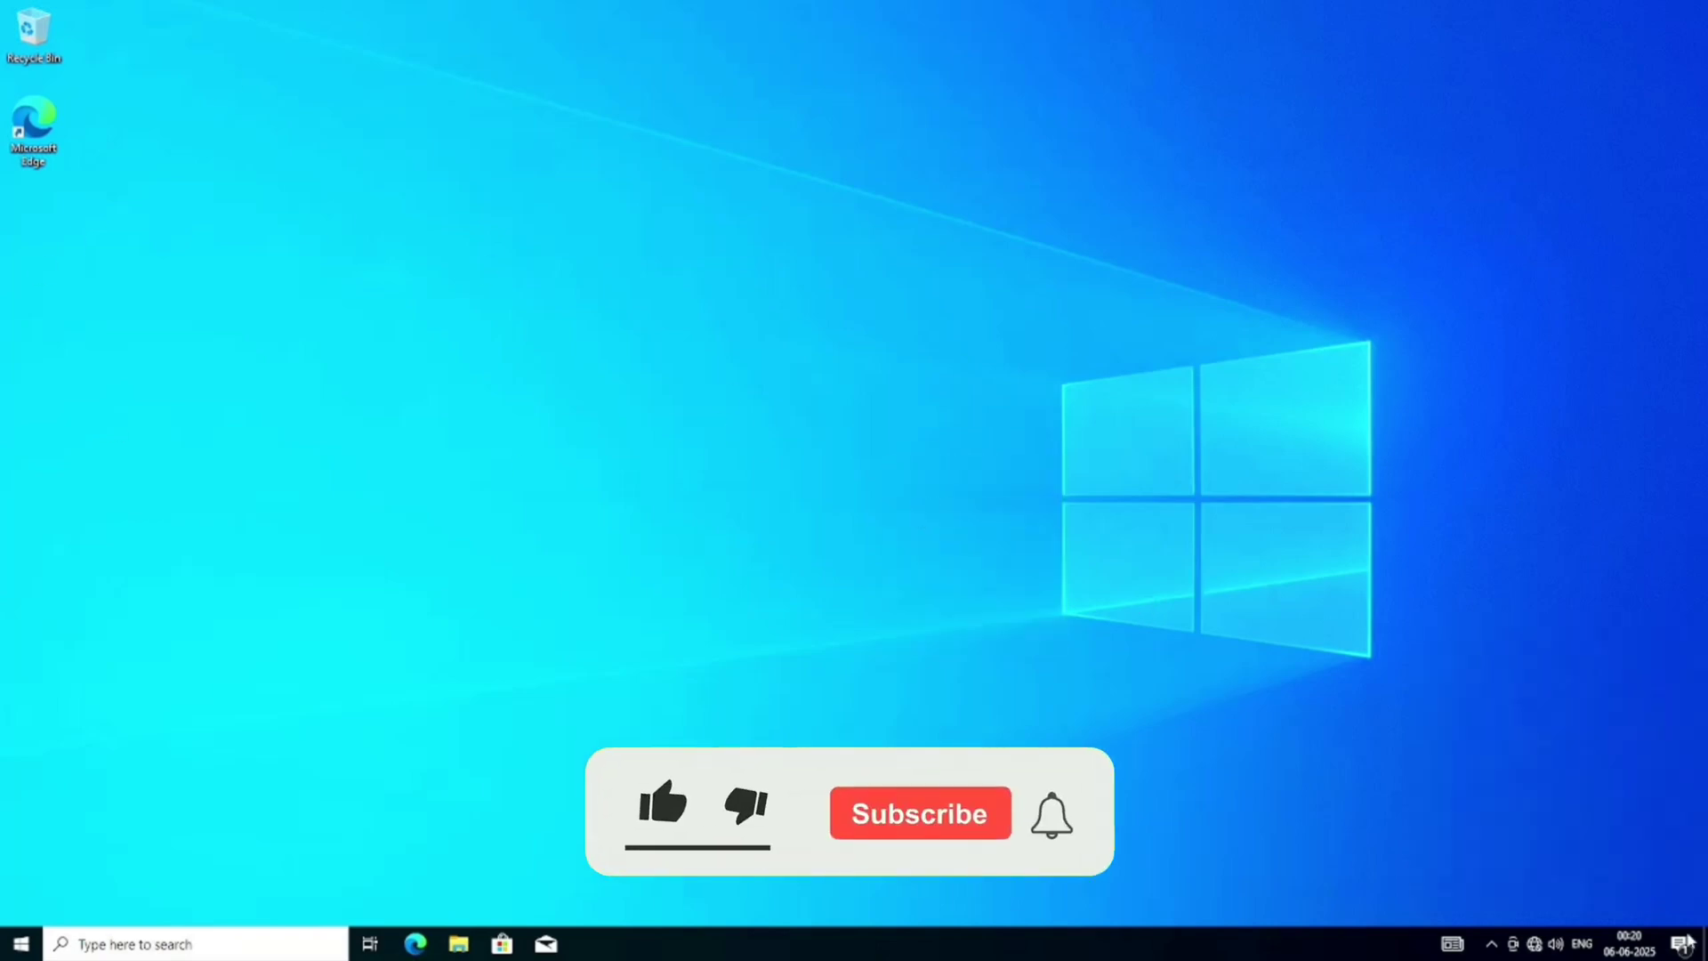
left_click(1614, 945)
left_click(1554, 943)
left_click(888, 463)
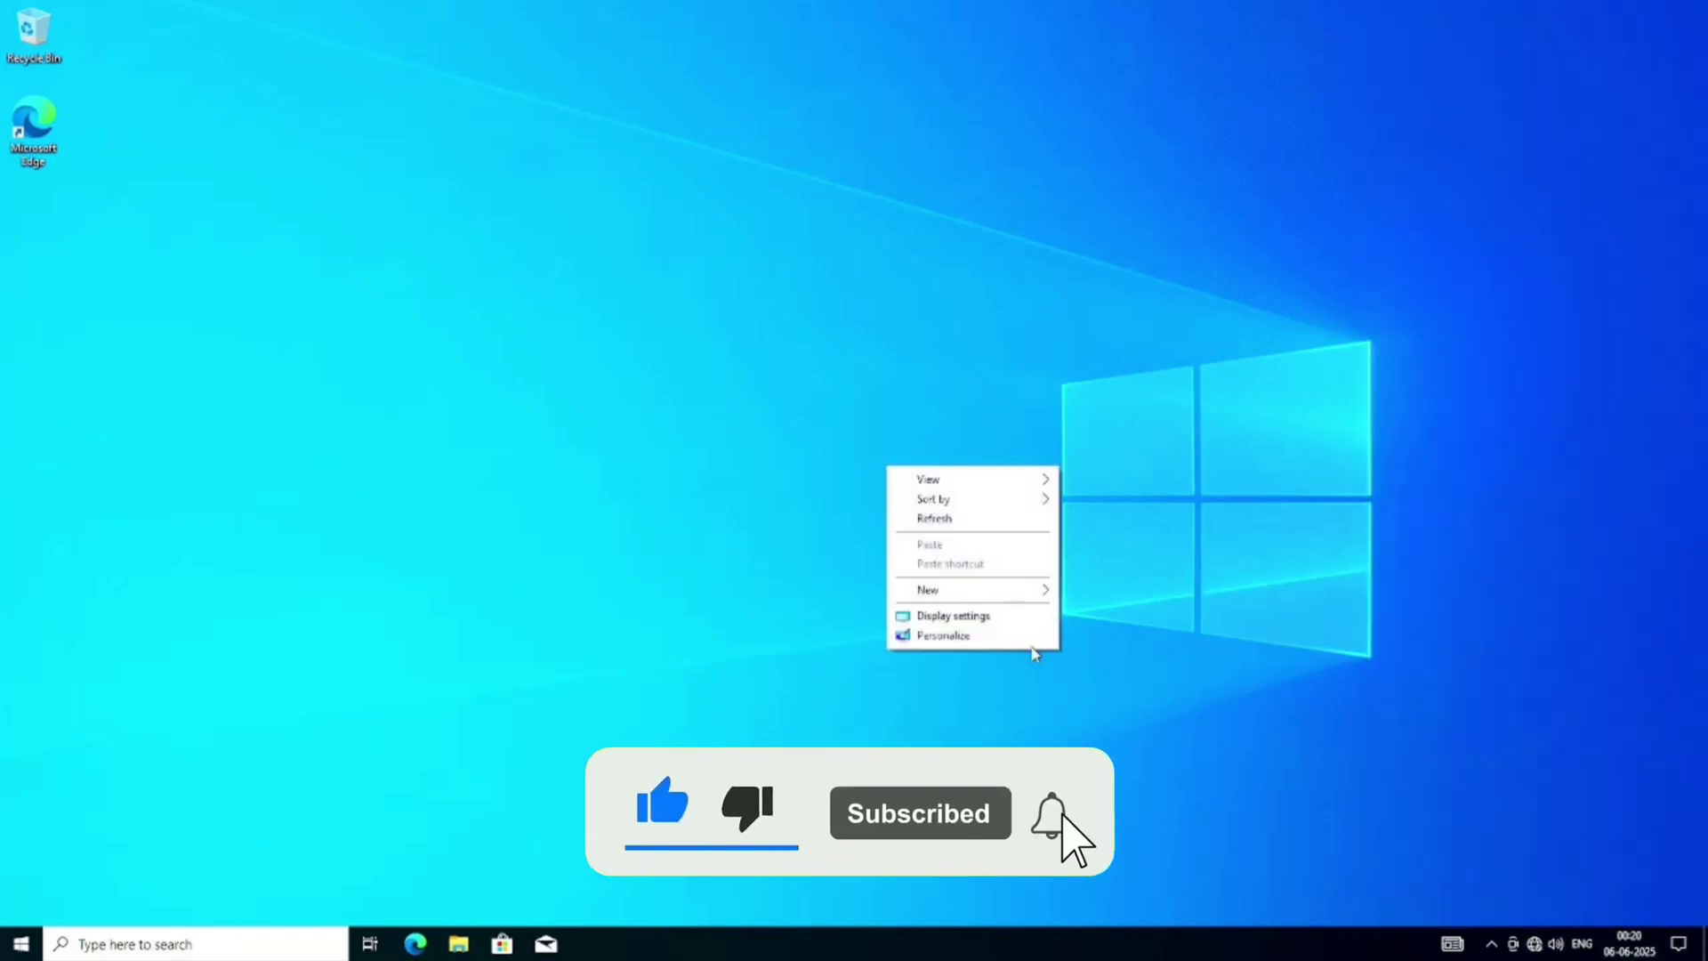